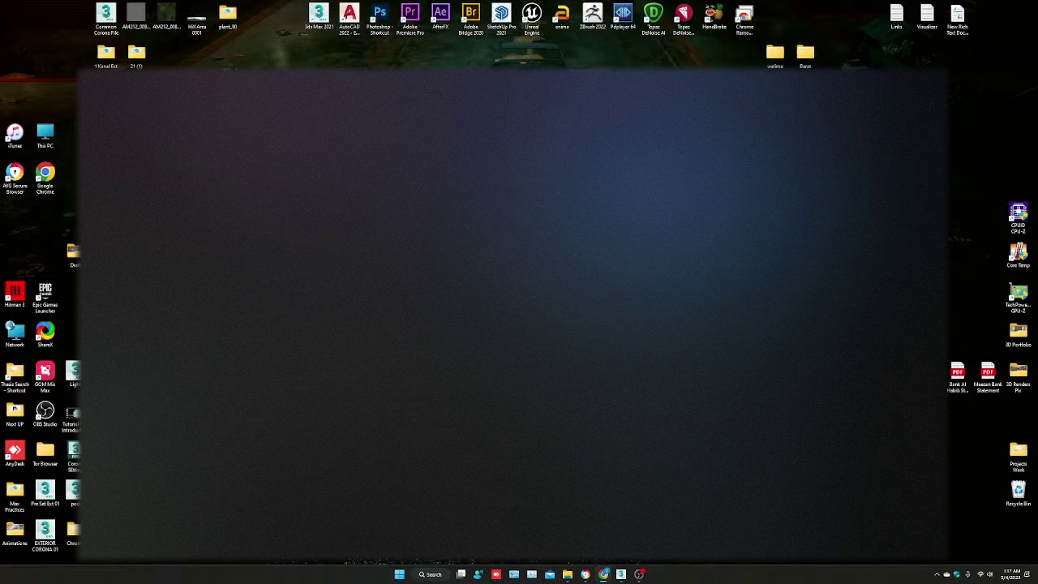
# - Bring back the YouTube Studio browser window and minimise it to reveal 3ds Max
pyautogui.hotkey('alt', 'Tab')
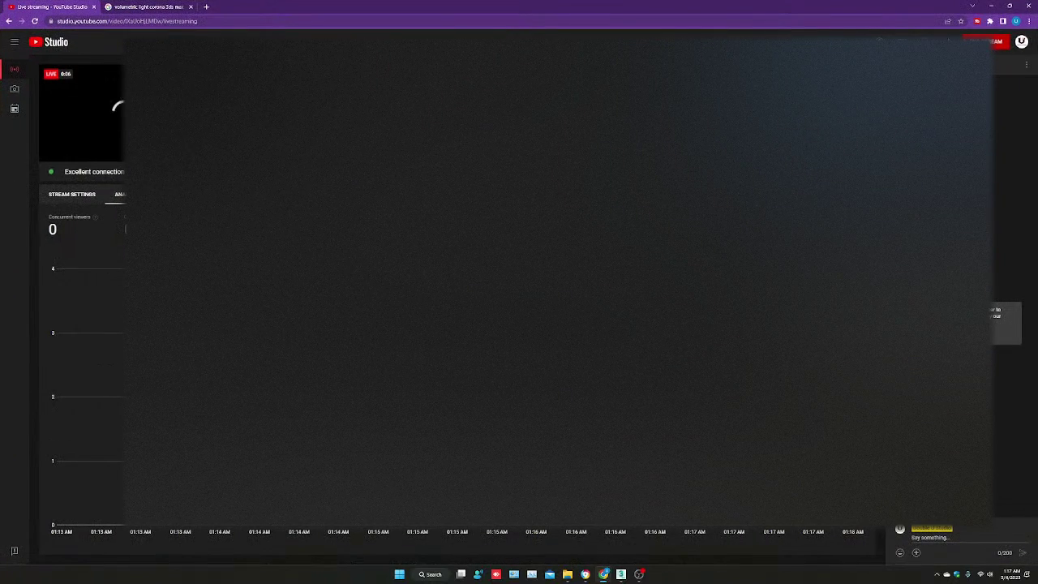
pyautogui.click(990, 6)
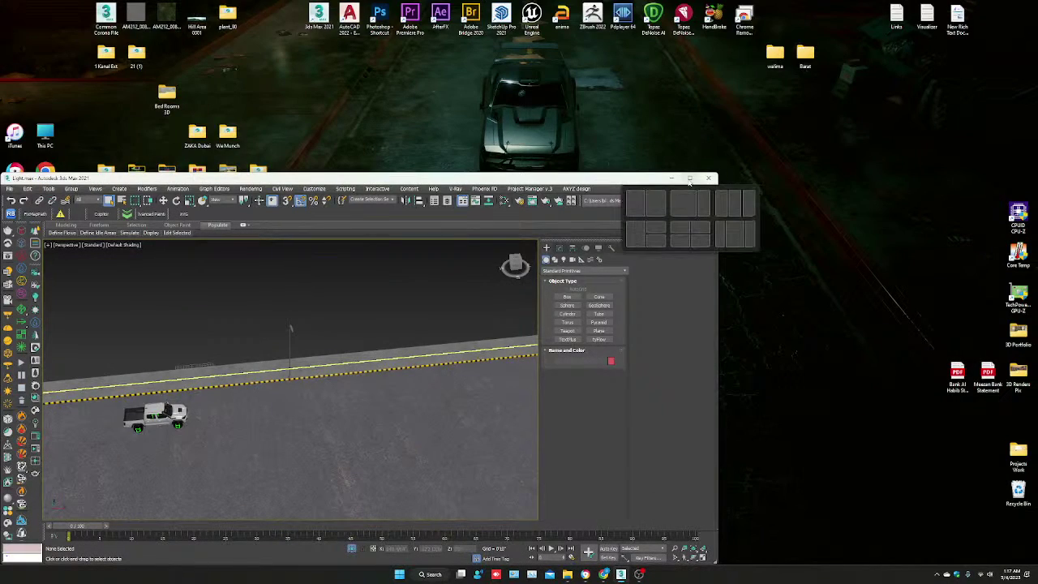
# - Maximise the 3ds Max window and orbit the view around the street lamp pole
pyautogui.click(689, 178)
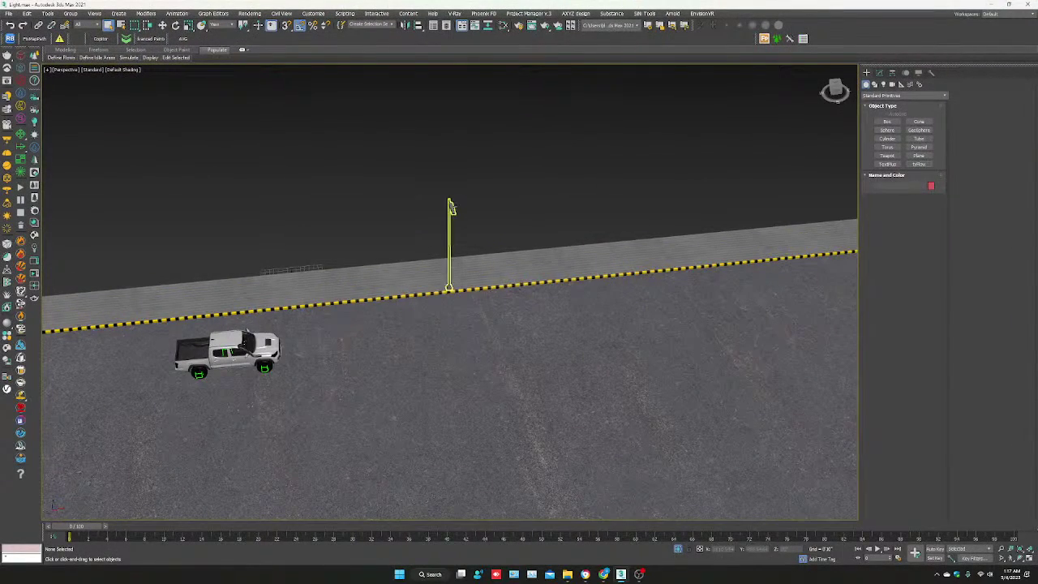
pyautogui.click(451, 207)
pyautogui.keyDown('alt'); pyautogui.moveTo(452, 254); pyautogui.dragTo(447, 297, button='middle'); pyautogui.keyUp('alt')
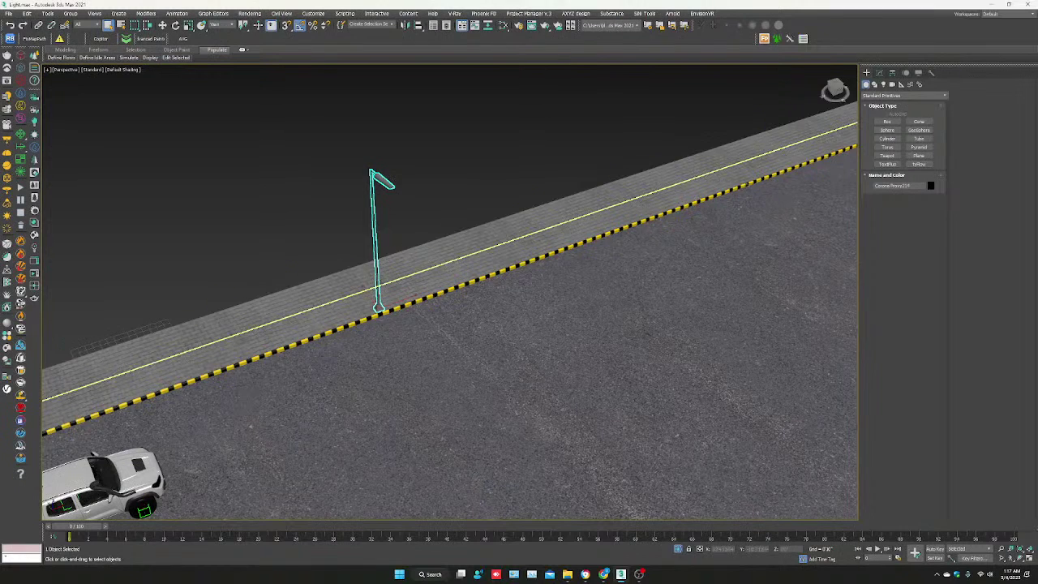
# - Switch the Lights type list to Corona and start creating a CoronaLight
pyautogui.click(883, 84)
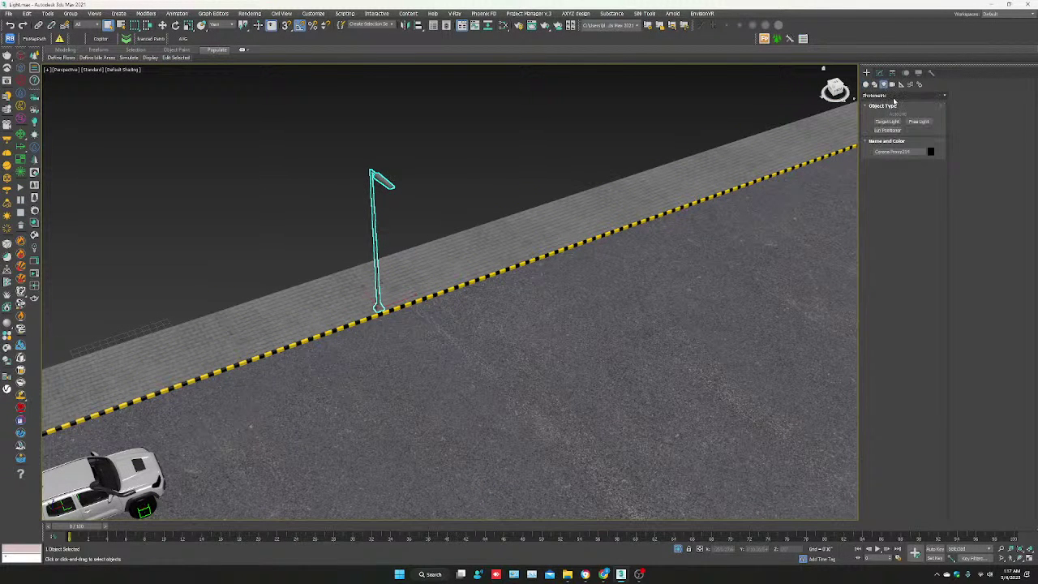
pyautogui.click(898, 97)
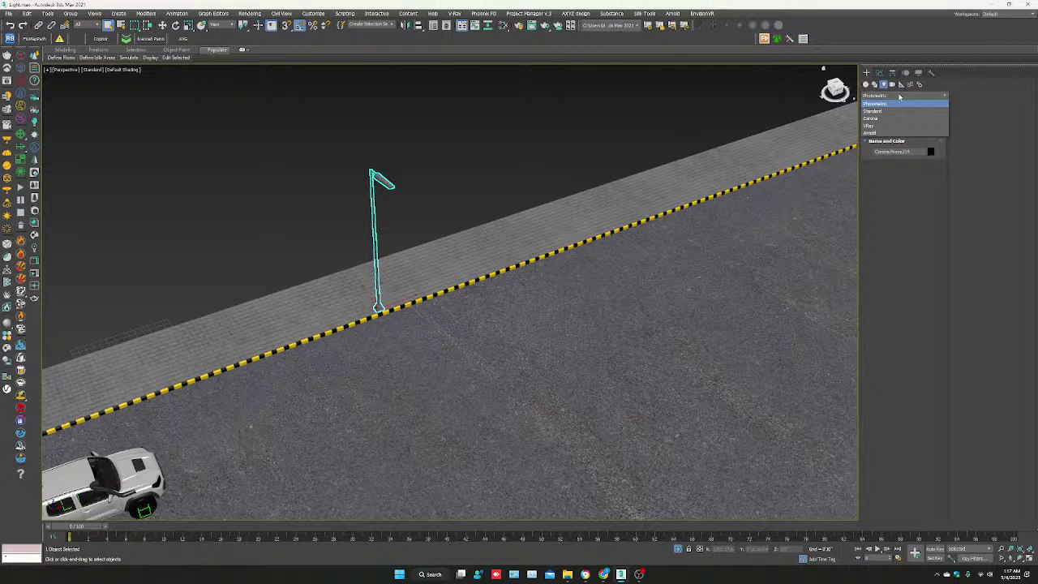
pyautogui.click(891, 95)
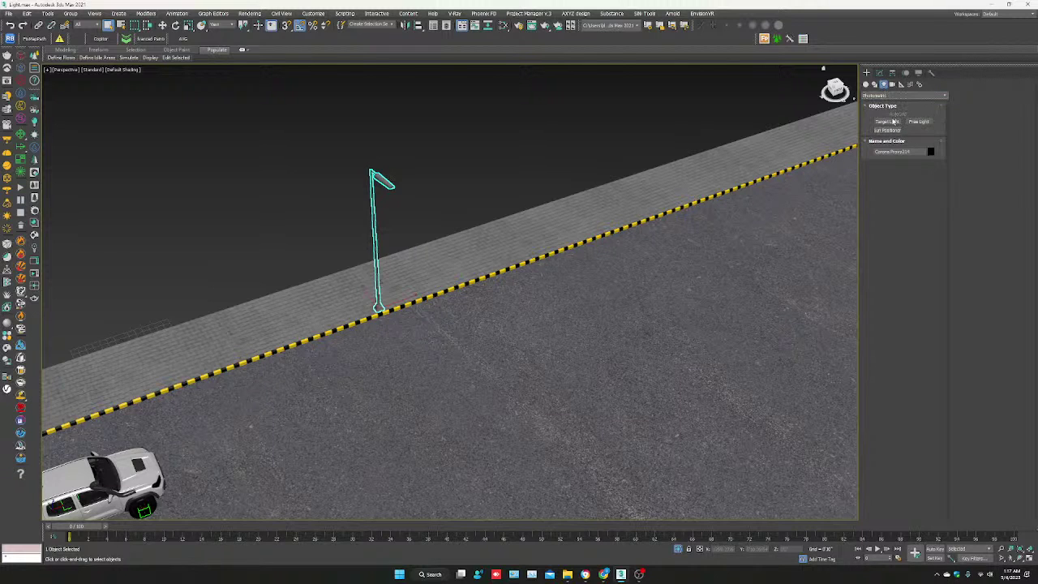
pyautogui.click(894, 98)
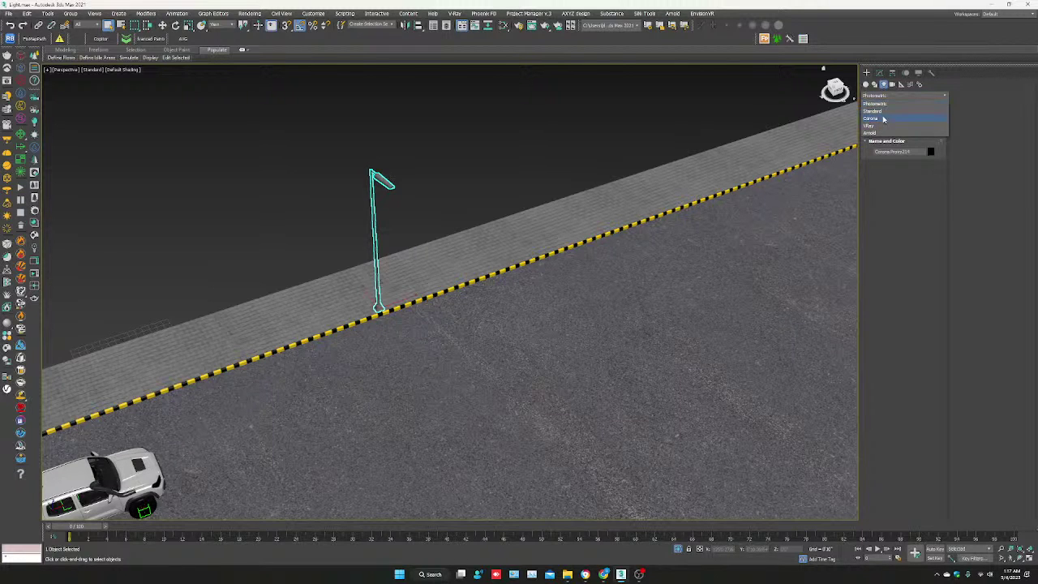
pyautogui.click(883, 119)
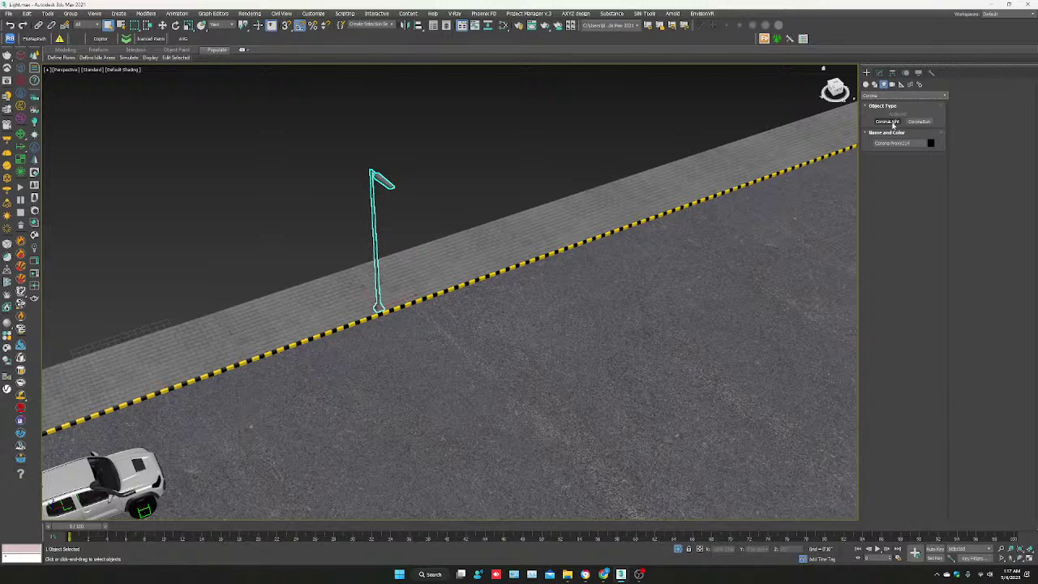
pyautogui.click(893, 121)
# - Place a sphere Corona light on the road and move it up onto the curb edge
pyautogui.click(591, 331)
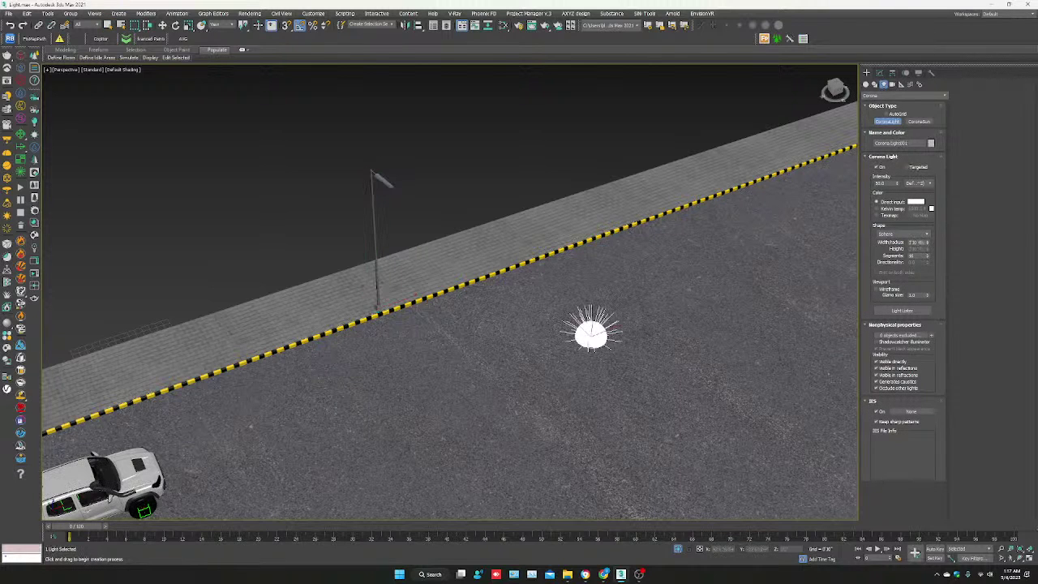
pyautogui.moveTo(591, 330); pyautogui.dragTo(600, 334)
pyautogui.rightClick(593, 343)
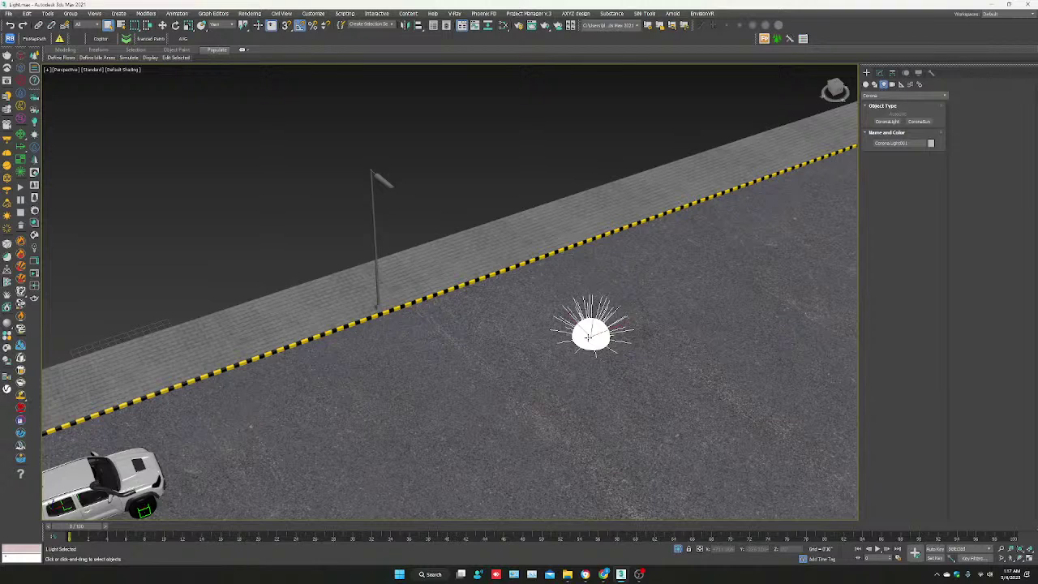
pyautogui.click(588, 336)
pyautogui.press('w')
pyautogui.moveTo(588, 335); pyautogui.dragTo(568, 338, button='middle')
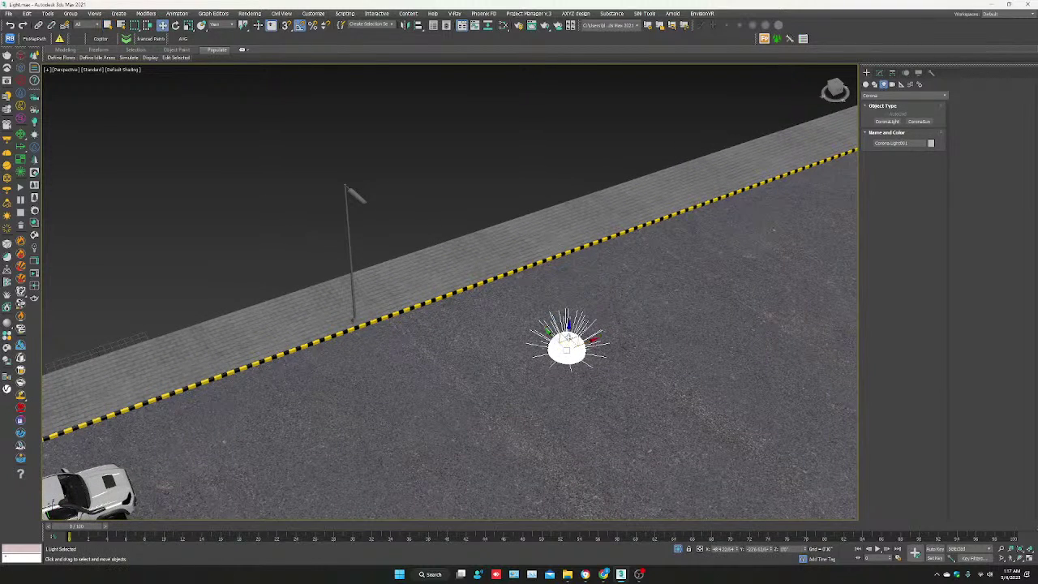
pyautogui.moveTo(567, 336); pyautogui.dragTo(575, 261)
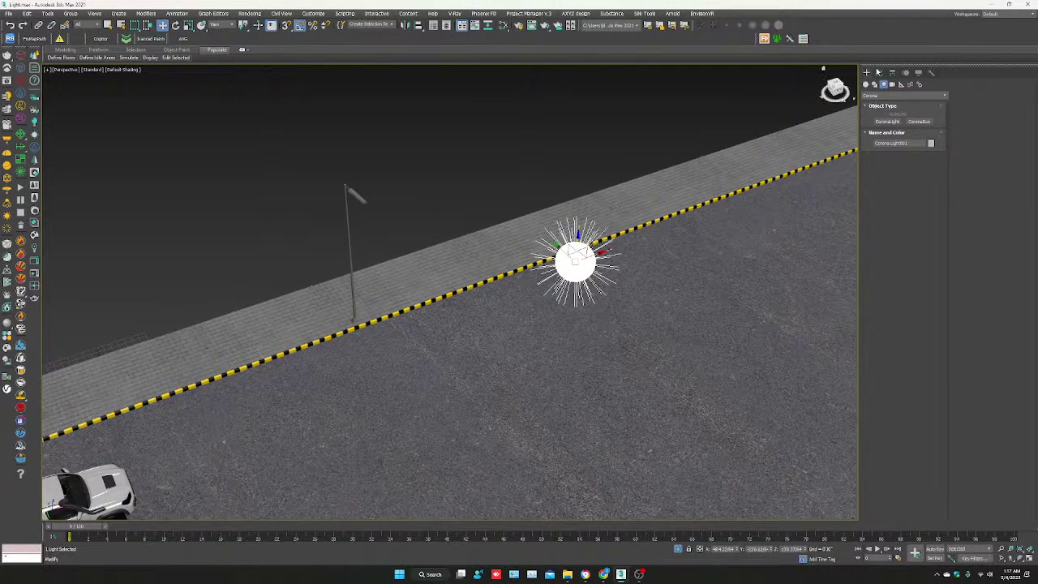
# - Change the light's Shape to Disk in Modify and open the material editor with M
pyautogui.click(878, 72)
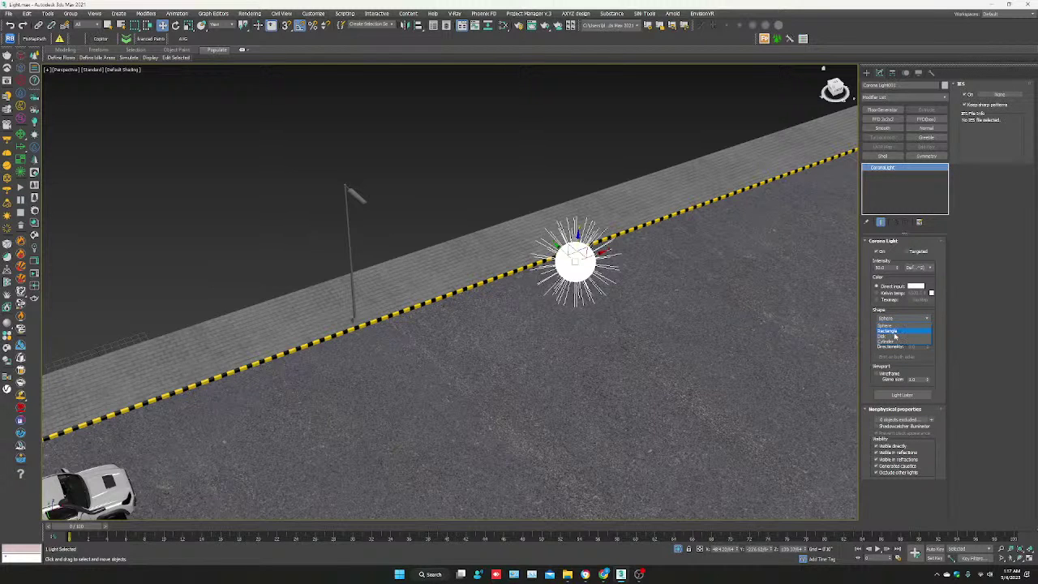
pyautogui.click(894, 337)
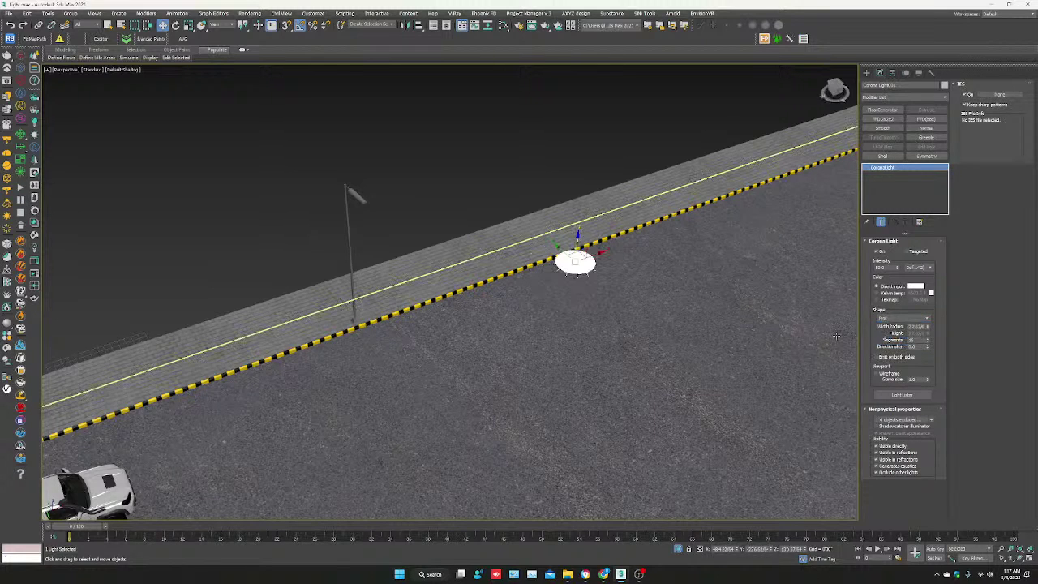
pyautogui.moveTo(607, 298); pyautogui.dragTo(568, 306, button='middle')
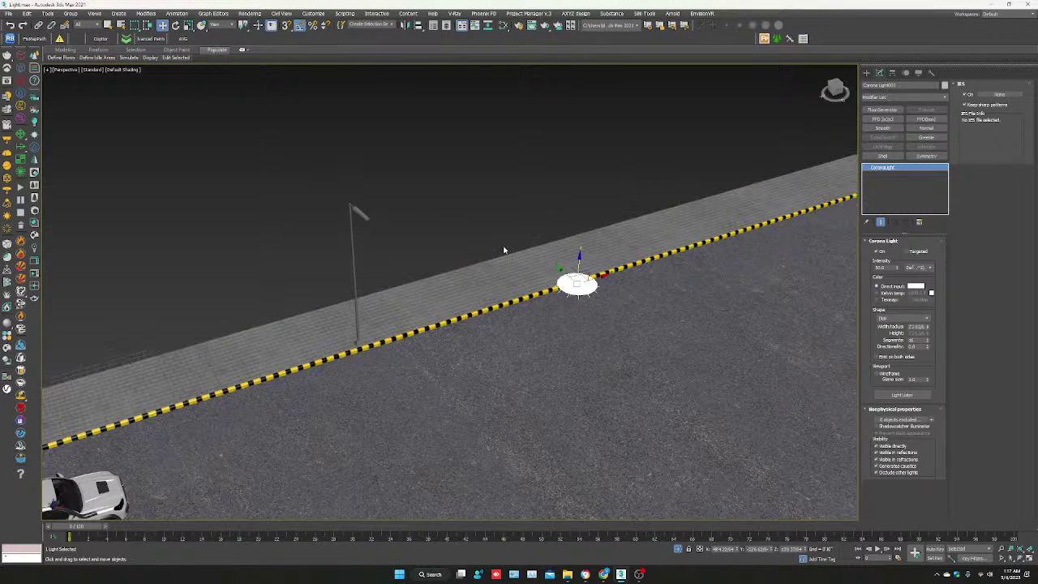
pyautogui.press('m')
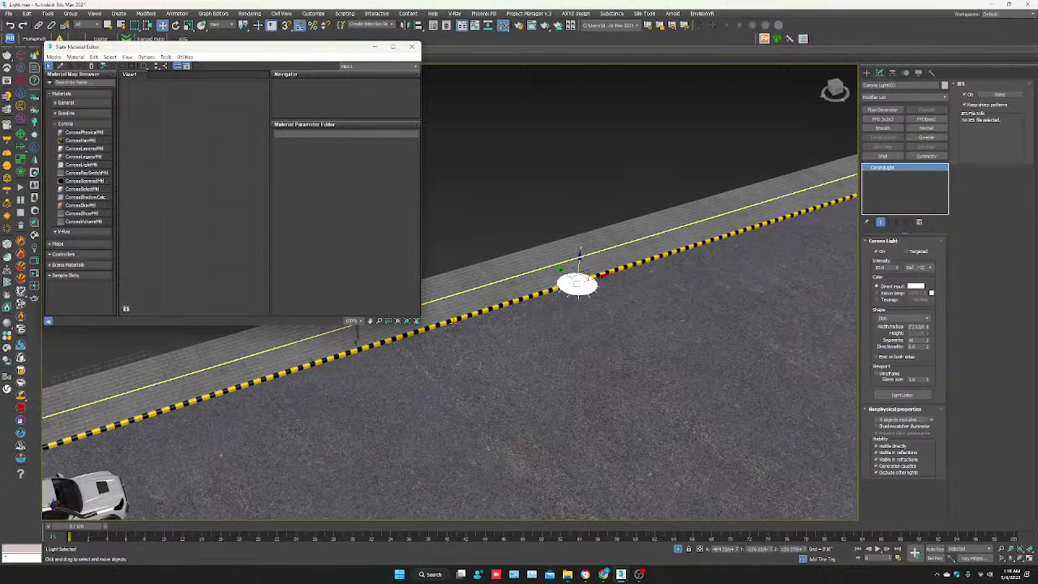
# - Add a CoronaVolumeMtl node in the Slate Material Editor and open Render Setup
pyautogui.rightClick(148, 130)
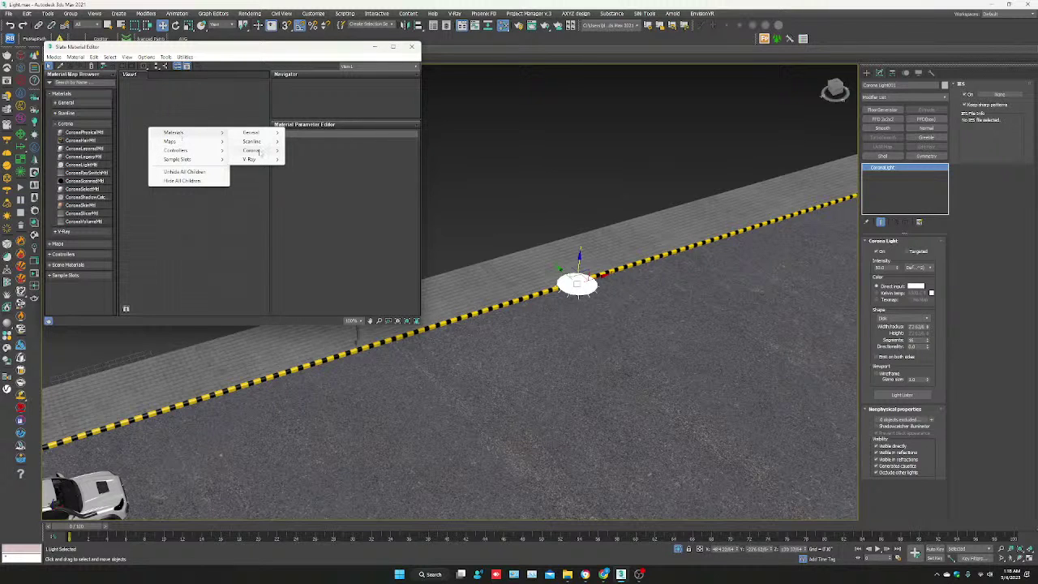
pyautogui.moveTo(251, 150)
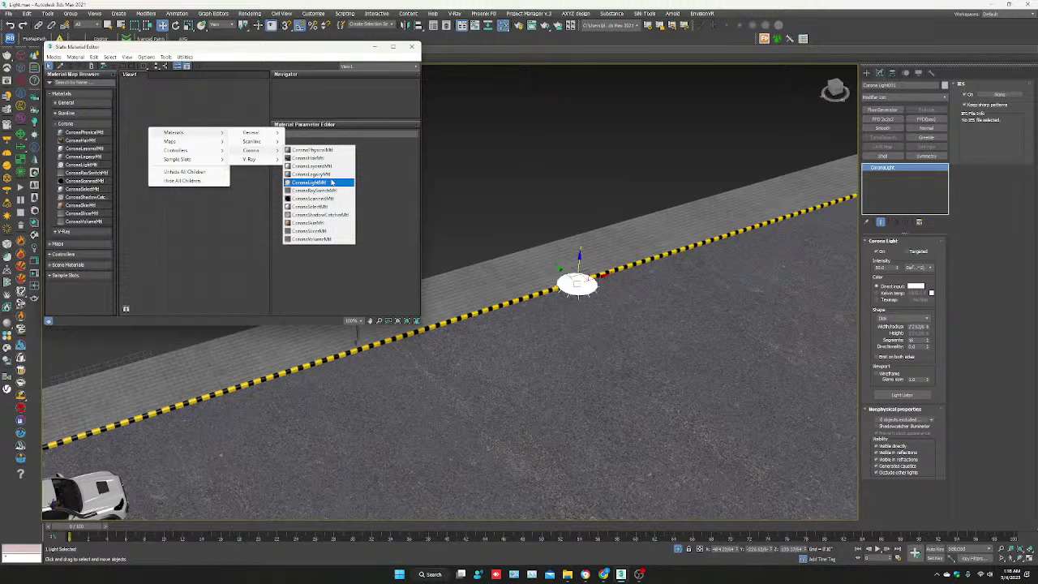
pyautogui.click(315, 238)
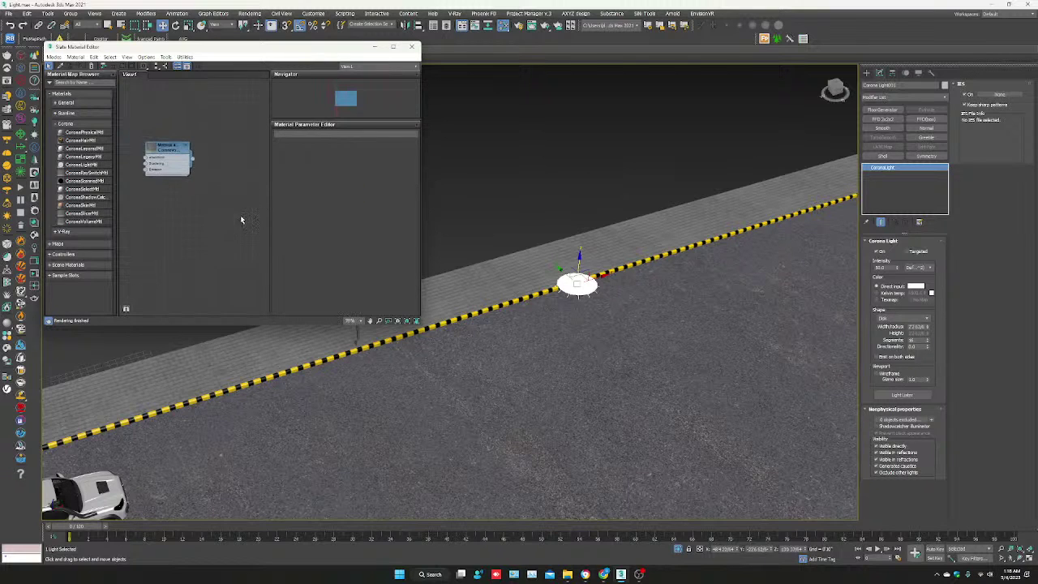
pyautogui.scroll(3, 194, 162)
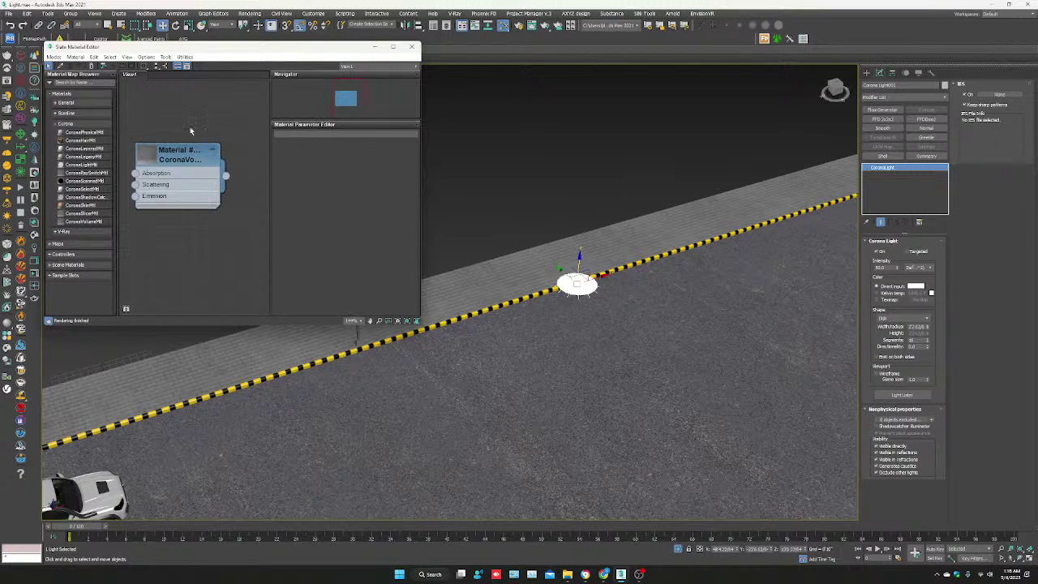
pyautogui.scroll(2, 193, 146)
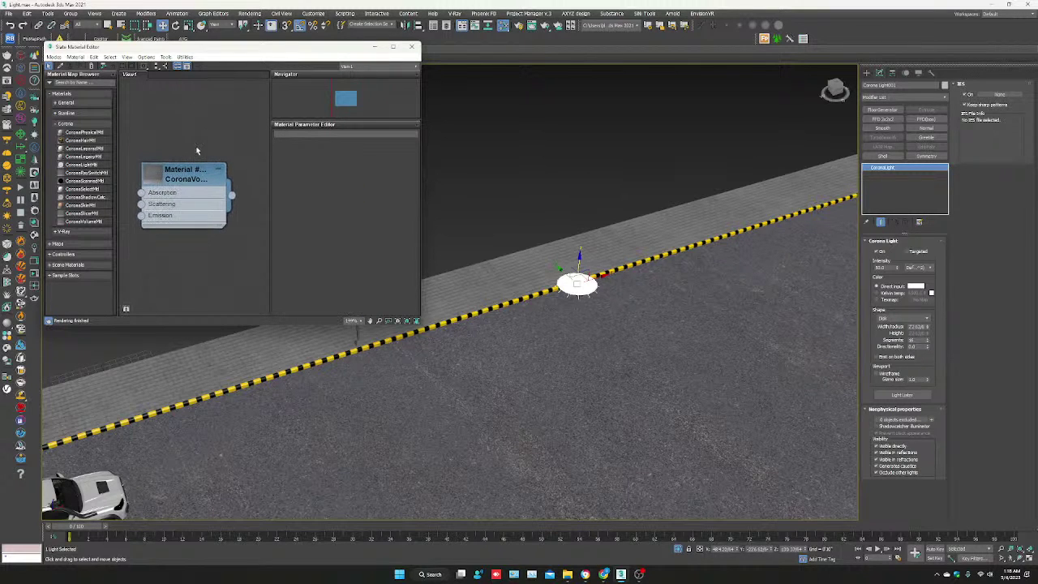
pyautogui.click(521, 27)
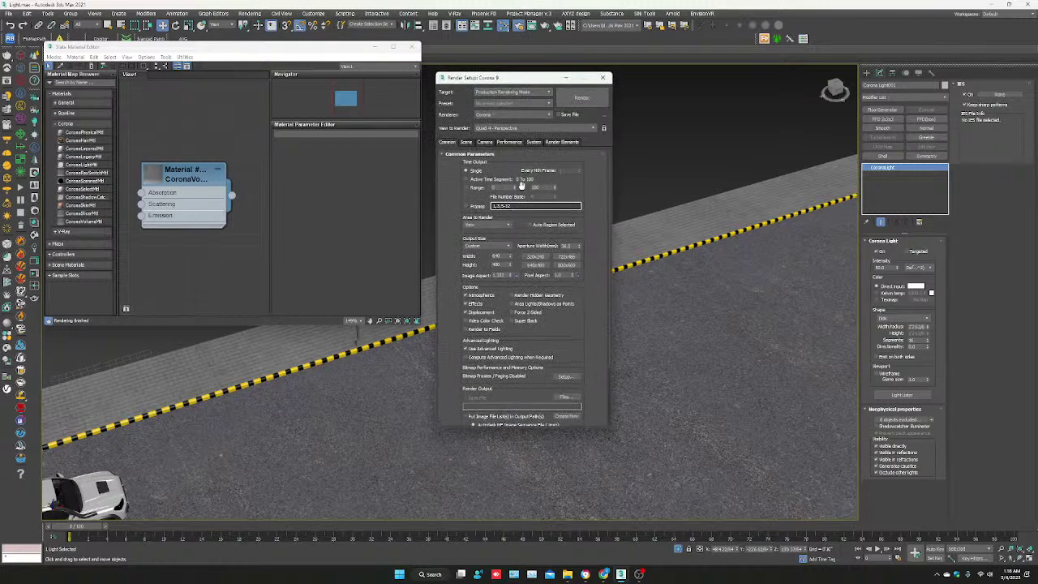
# - In the Scene tab, enable Global volume material, wire CoronaVolumeMtl to it as Instance, and close
pyautogui.click(465, 143)
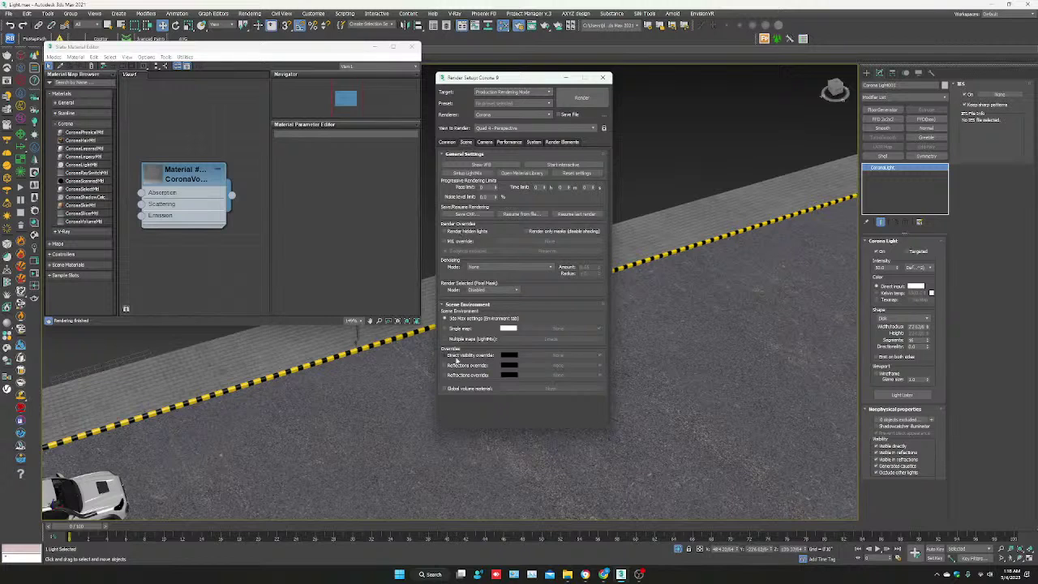
pyautogui.click(446, 389)
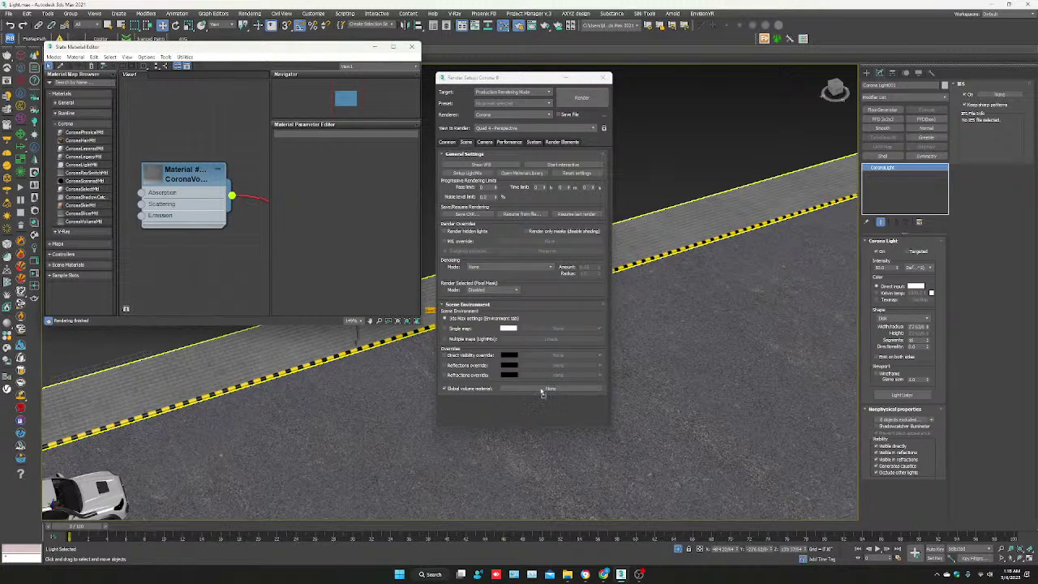
pyautogui.moveTo(233, 197); pyautogui.dragTo(542, 389)
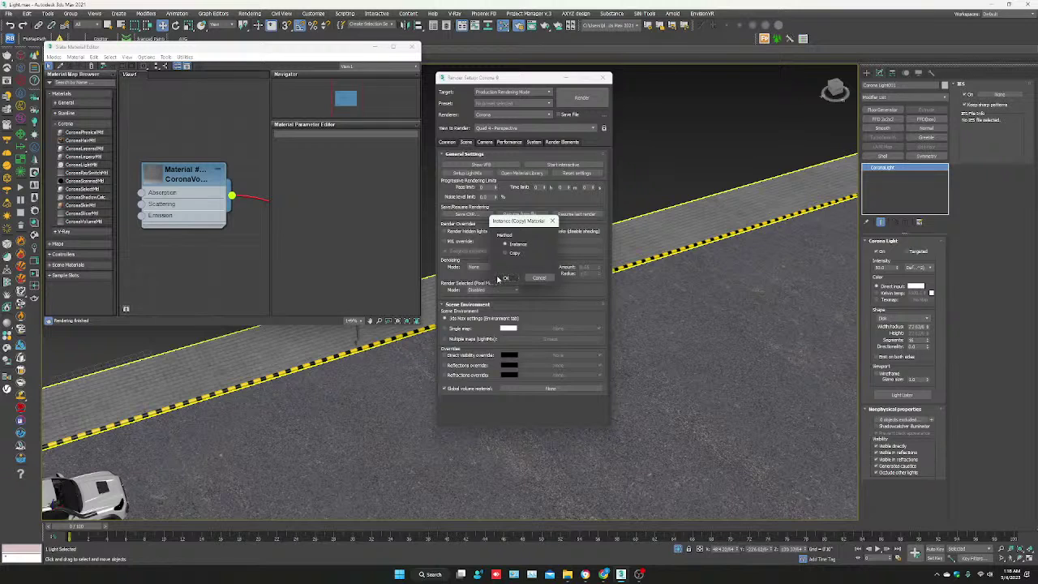
pyautogui.click(501, 278)
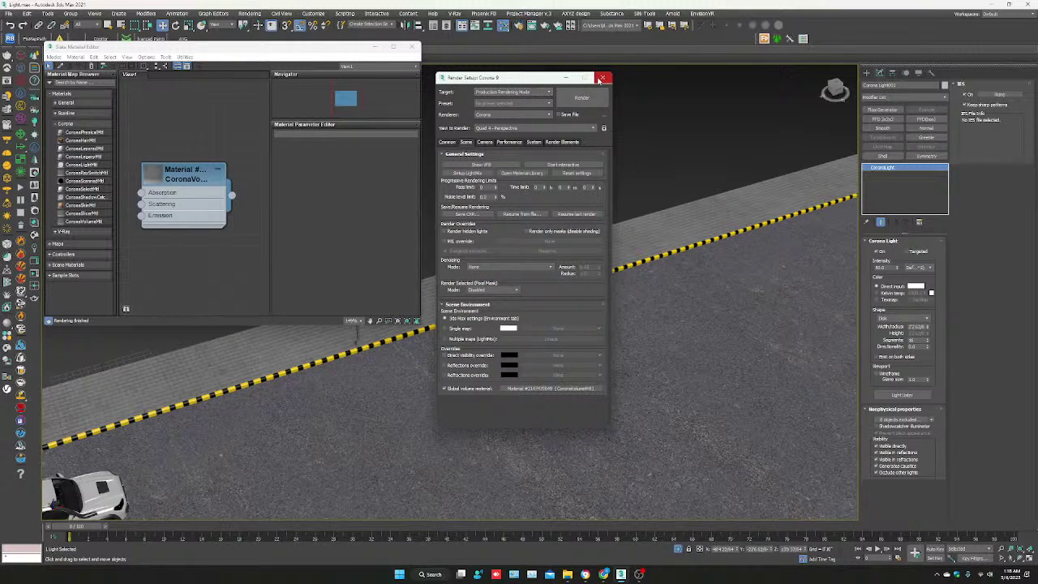
pyautogui.click(602, 78)
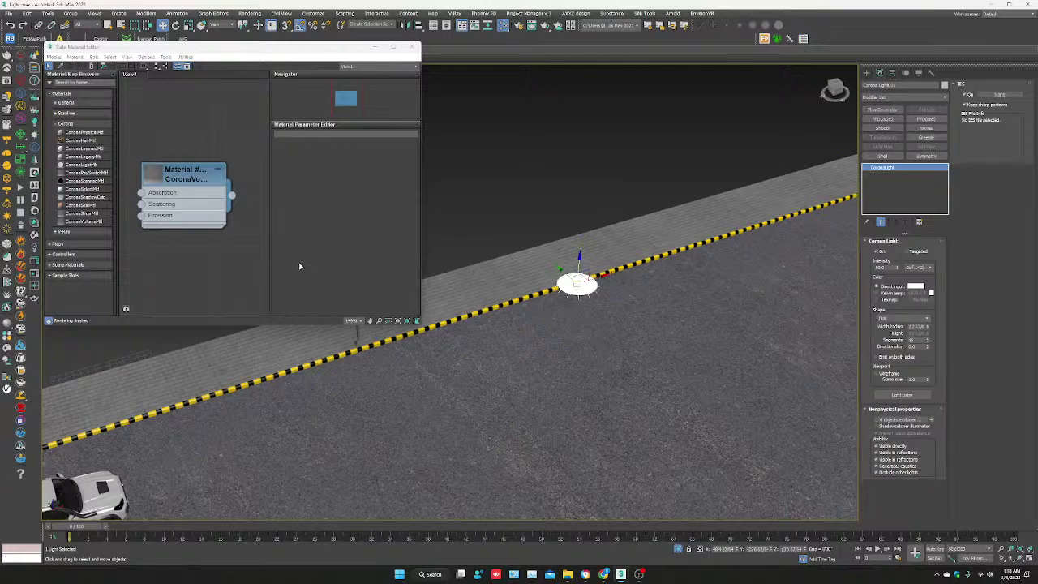
# - Show the CoronaVolumeMtl parameters and start an interactive render
pyautogui.moveTo(197, 51)
pyautogui.mouseDown()
pyautogui.moveTo(231, 130)
pyautogui.moveTo(229, 216)
pyautogui.mouseUp()
pyautogui.doubleClick(220, 342)
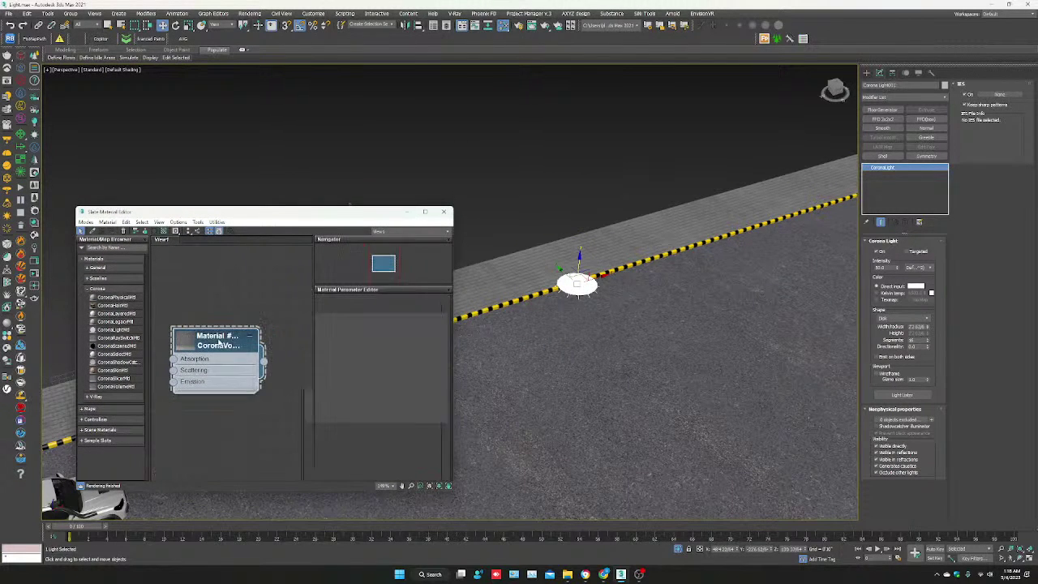
pyautogui.click(34, 276)
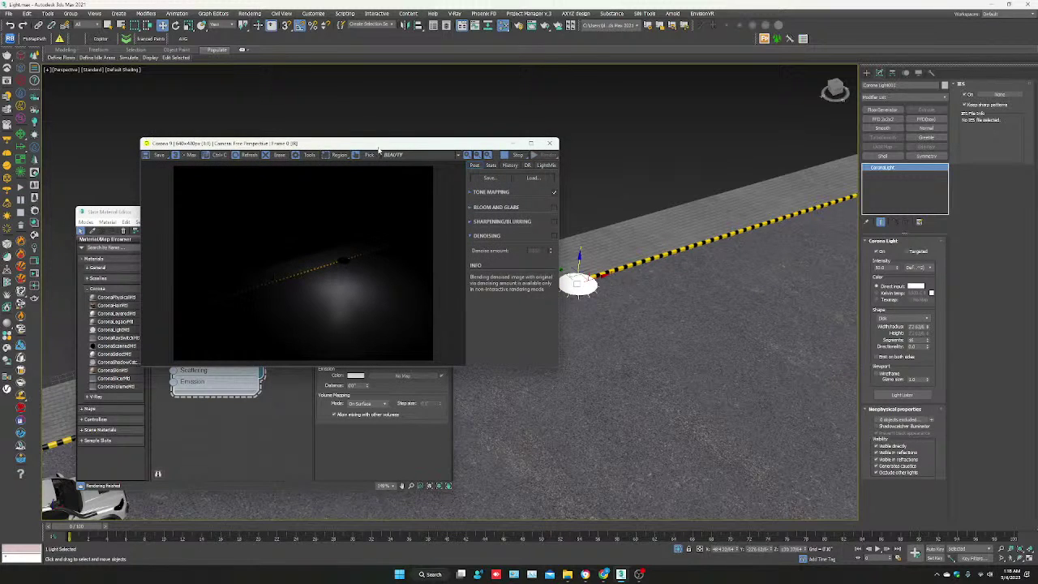
# - Enlarge the Corona Frame Buffer and orbit and pan to a lower view of the road and lamp
pyautogui.moveTo(379, 148); pyautogui.dragTo(289, 27)
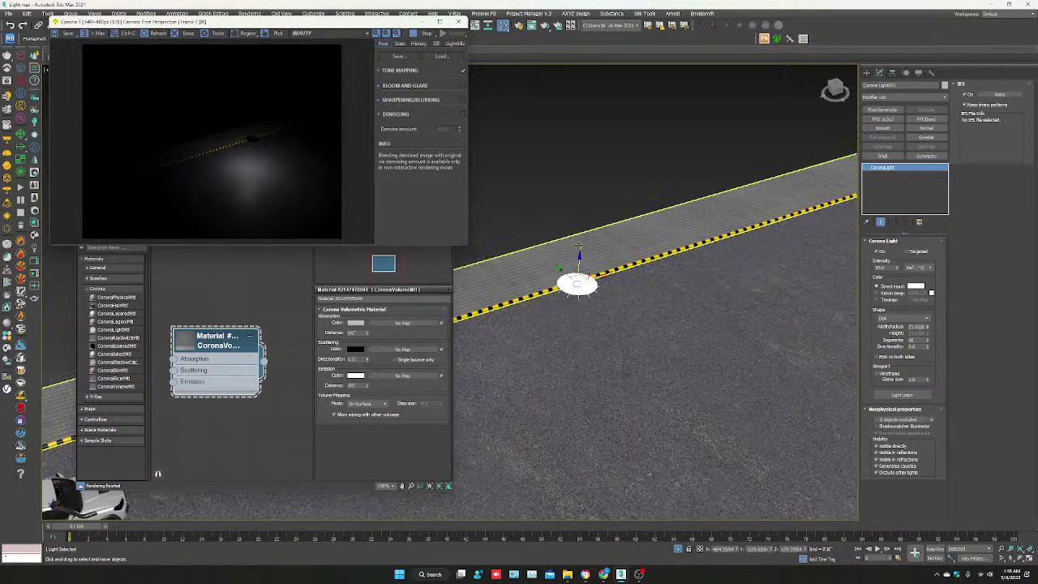
pyautogui.keyDown('alt'); pyautogui.moveTo(618, 343); pyautogui.dragTo(616, 322, button='middle'); pyautogui.keyUp('alt')
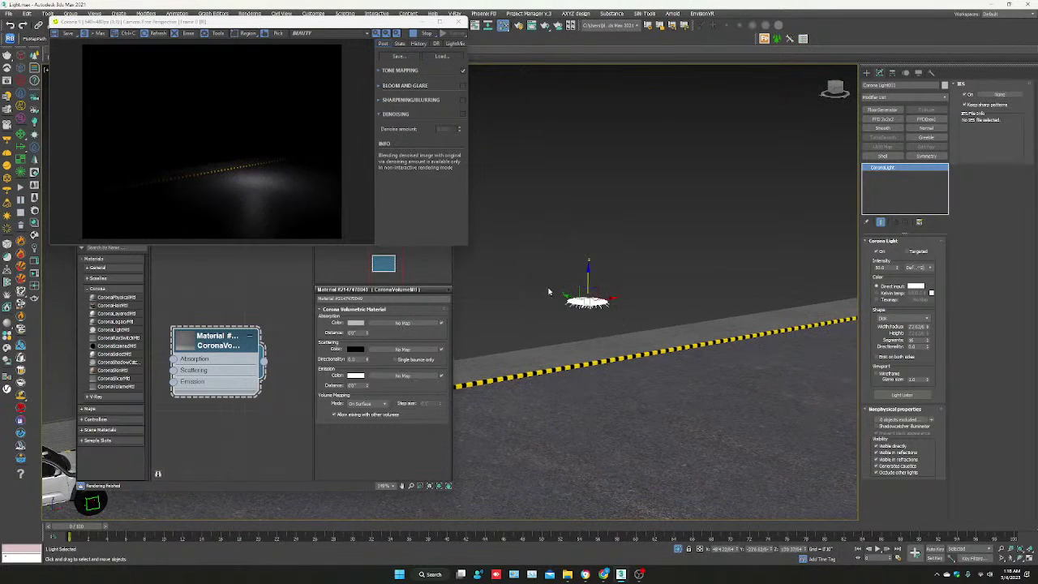
pyautogui.moveTo(467, 245)
pyautogui.mouseDown()
pyautogui.moveTo(502, 283)
pyautogui.moveTo(667, 365)
pyautogui.mouseUp()
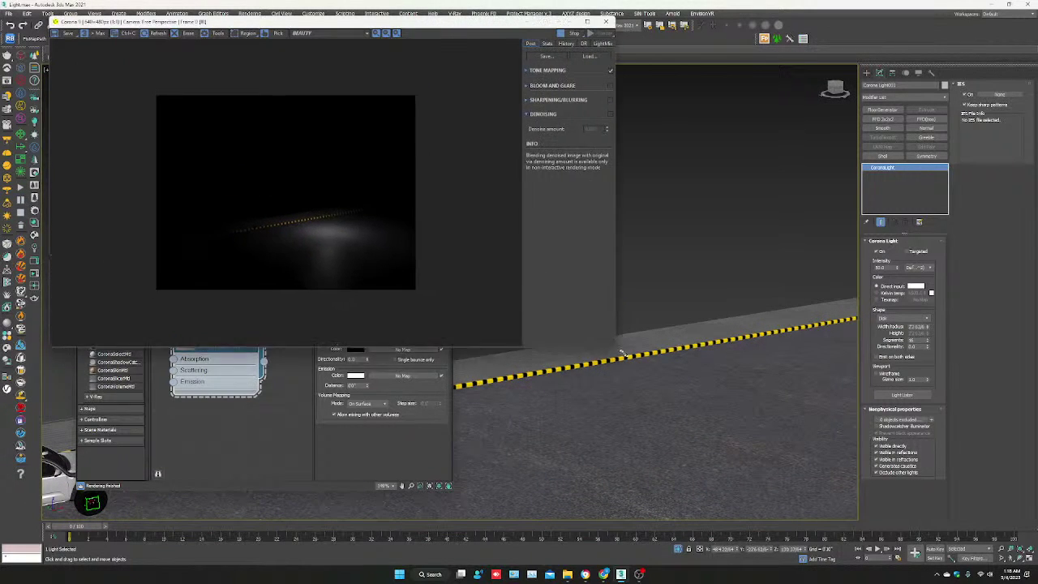
pyautogui.keyDown('alt'); pyautogui.moveTo(645, 359); pyautogui.dragTo(735, 389, button='middle'); pyautogui.keyUp('alt')
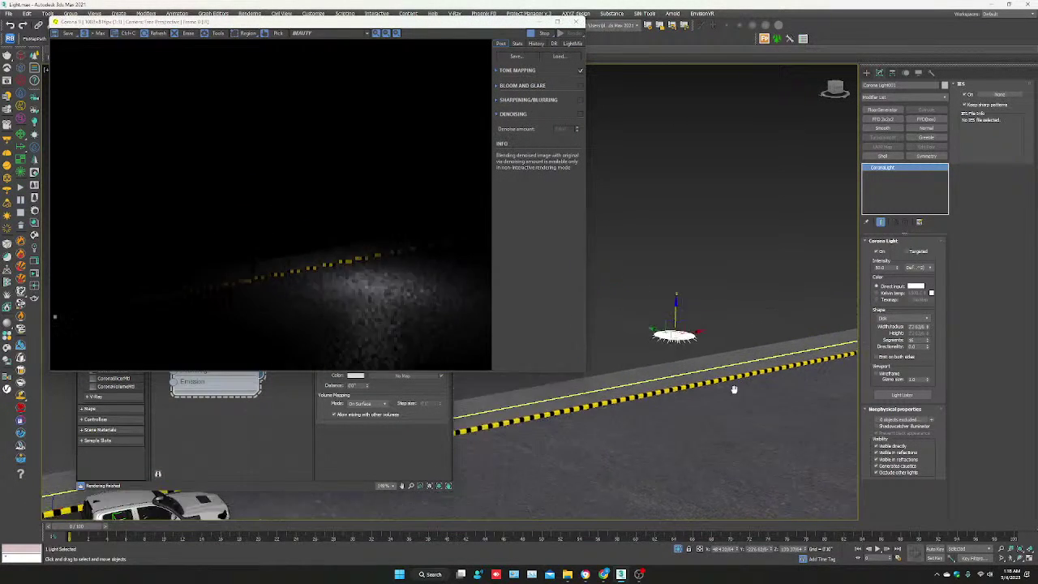
pyautogui.click(377, 392)
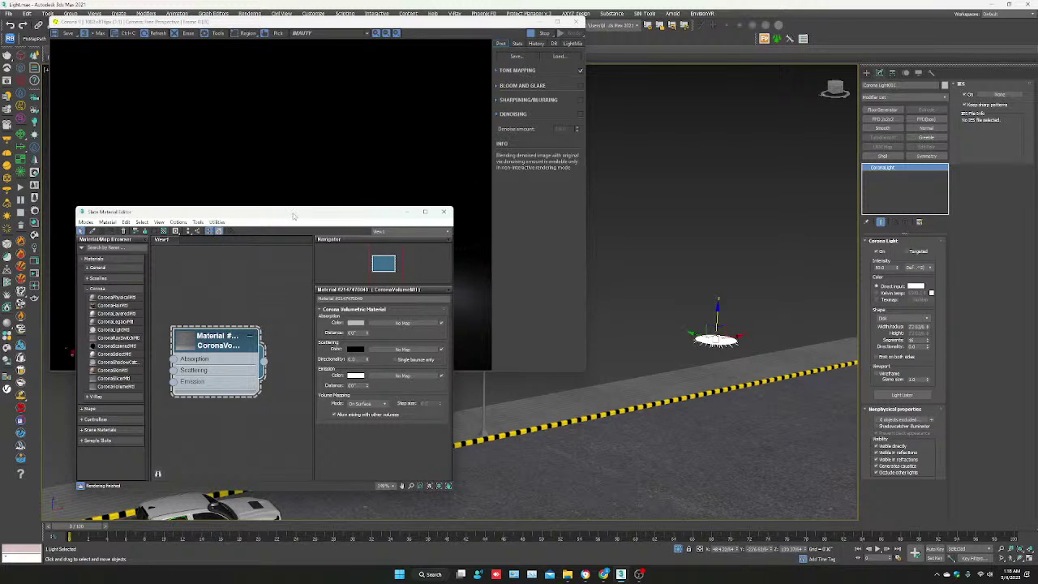
# - Change the CoronaVolumeMtl Absorption Distance and drag its scattering Directionality value
pyautogui.moveTo(295, 217); pyautogui.dragTo(715, 49)
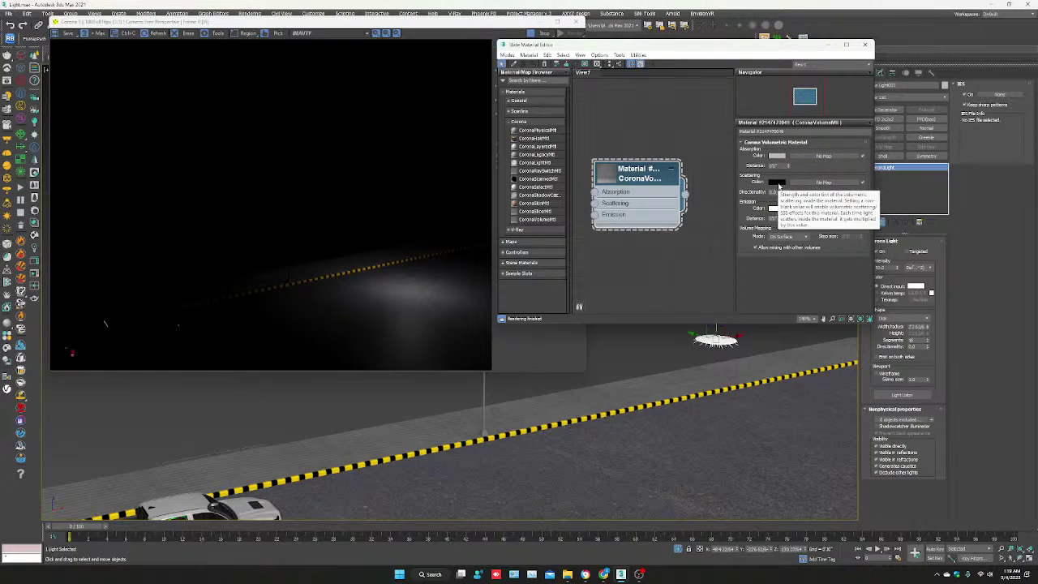
pyautogui.doubleClick(775, 165)
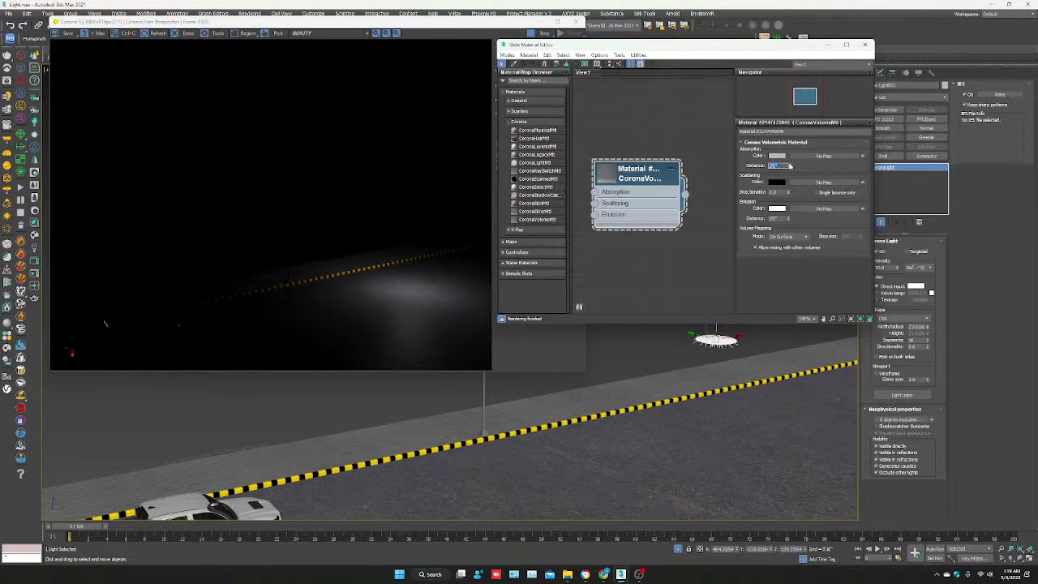
pyautogui.press('Return')
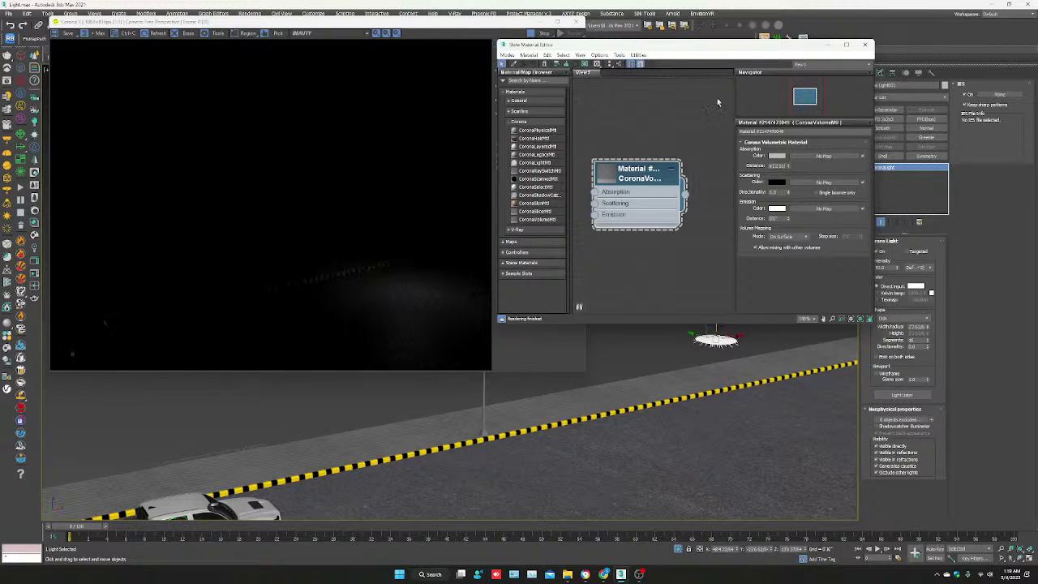
pyautogui.rightClick(770, 167)
pyautogui.click(799, 201)
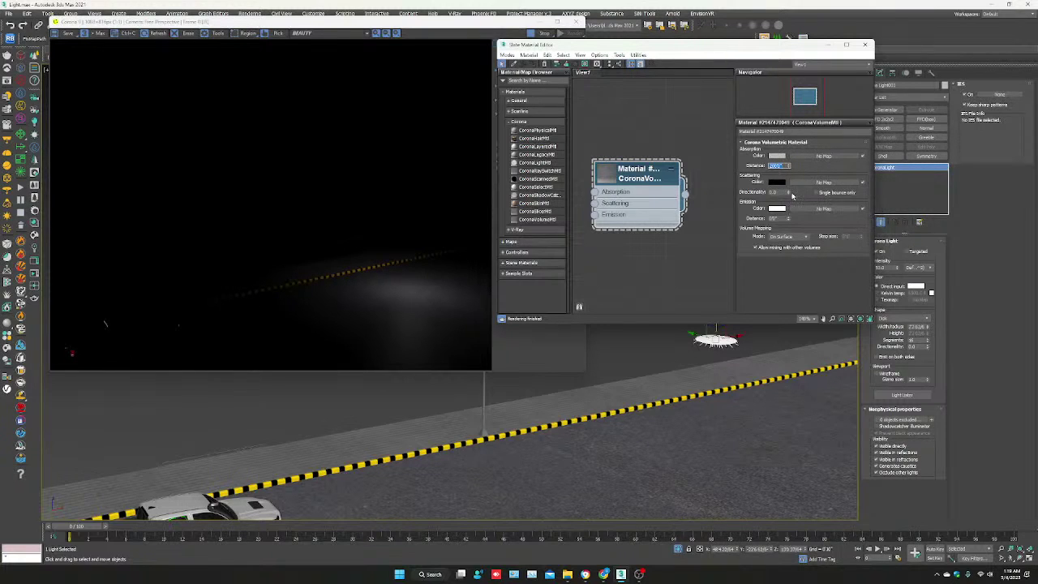
pyautogui.moveTo(788, 193); pyautogui.dragTo(788, 188)
# - Lighten the fog's Scattering Color from black to light grey with the Value slider
pyautogui.click(775, 181)
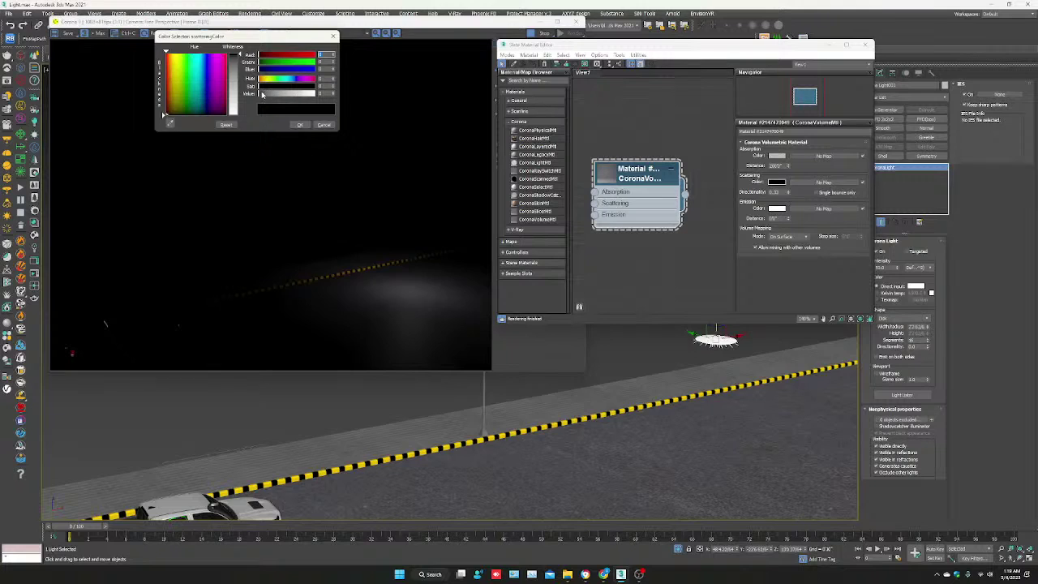
pyautogui.moveTo(262, 94); pyautogui.dragTo(298, 95)
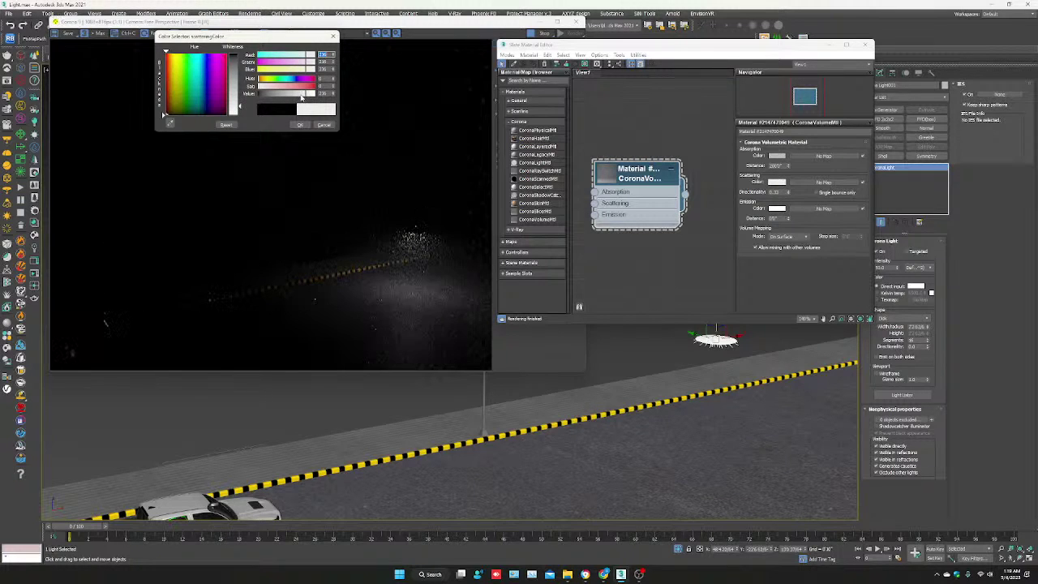
pyautogui.moveTo(306, 96); pyautogui.dragTo(302, 97)
pyautogui.click(300, 125)
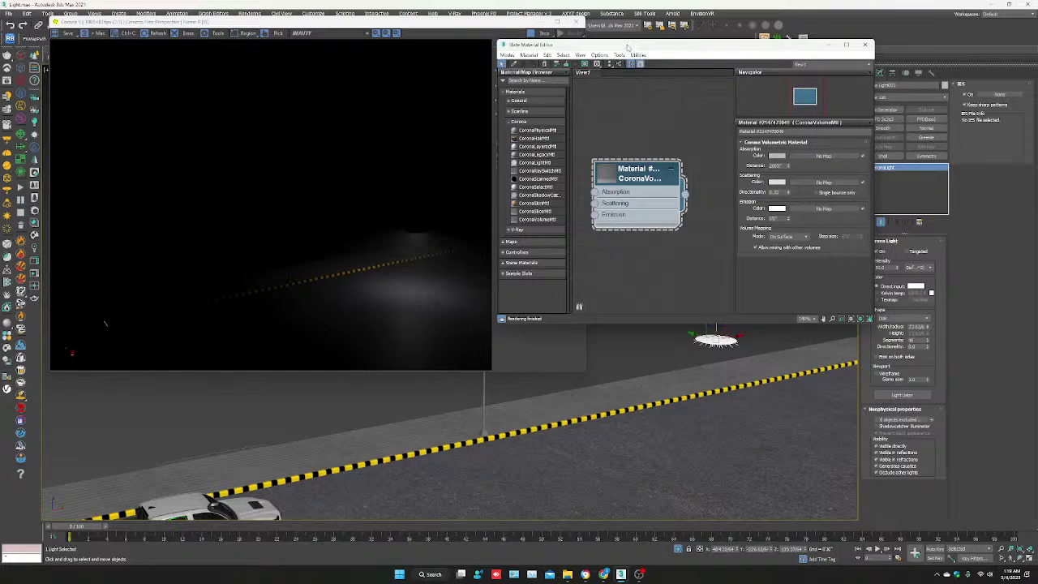
# - Reposition the Slate Material Editor and the Corona Frame Buffer windows
pyautogui.moveTo(629, 47); pyautogui.dragTo(628, 32)
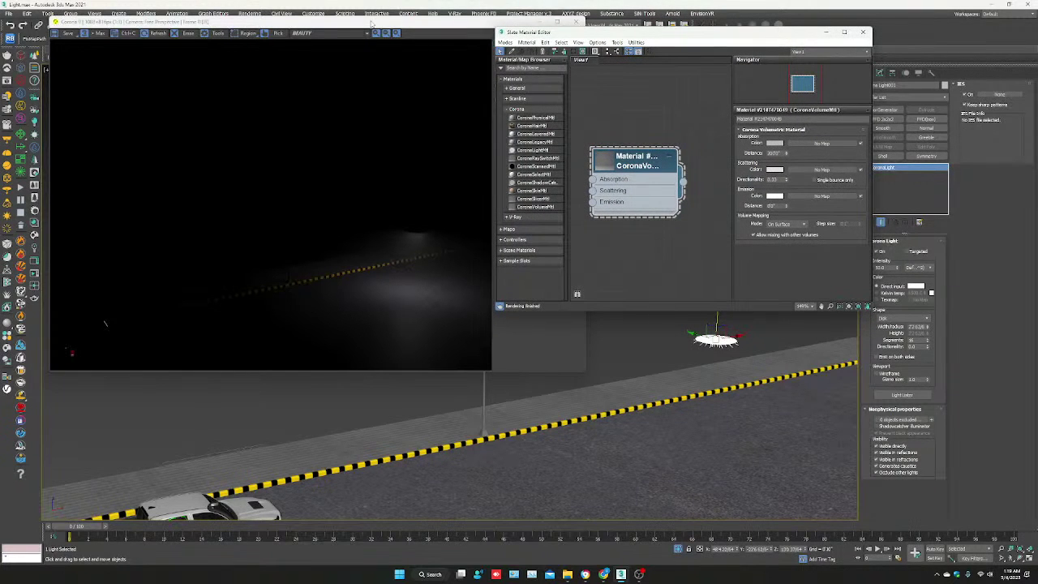
pyautogui.moveTo(373, 22); pyautogui.dragTo(333, 25)
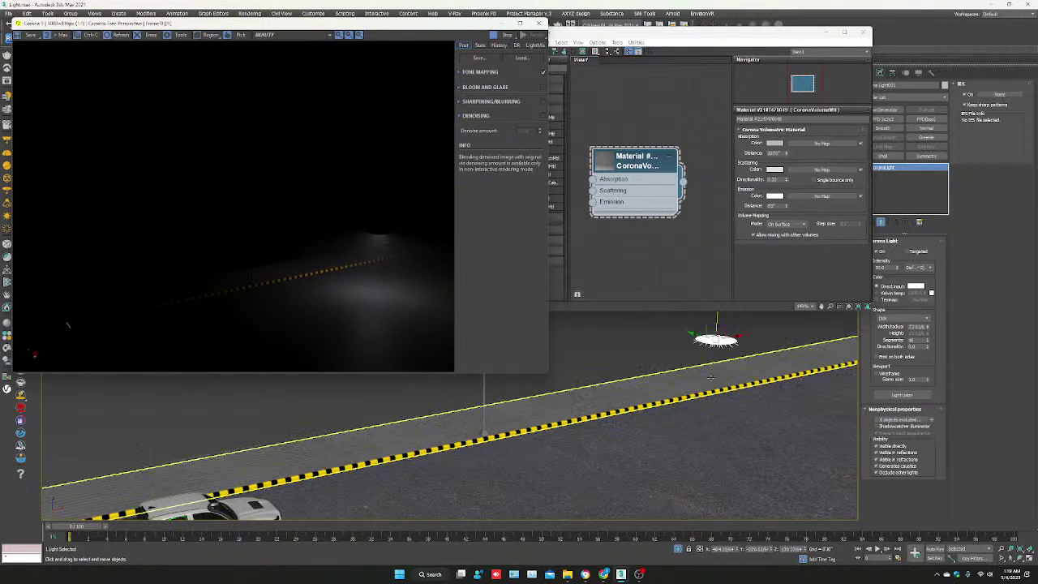
pyautogui.moveTo(724, 367)
pyautogui.mouseDown(button='middle')
pyautogui.moveTo(664, 405)
pyautogui.moveTo(672, 398)
pyautogui.moveTo(625, 371)
pyautogui.moveTo(586, 370)
pyautogui.moveTo(595, 378)
pyautogui.moveTo(594, 366)
pyautogui.mouseUp(button='middle')
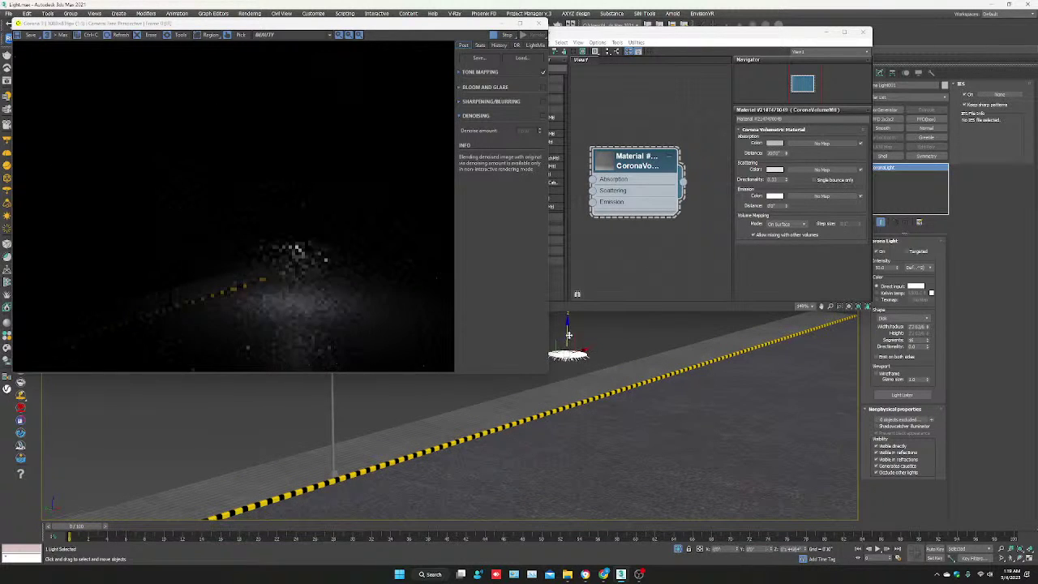
# - Nudge the street light and raise its Intensity value
pyautogui.moveTo(569, 326); pyautogui.dragTo(568, 329)
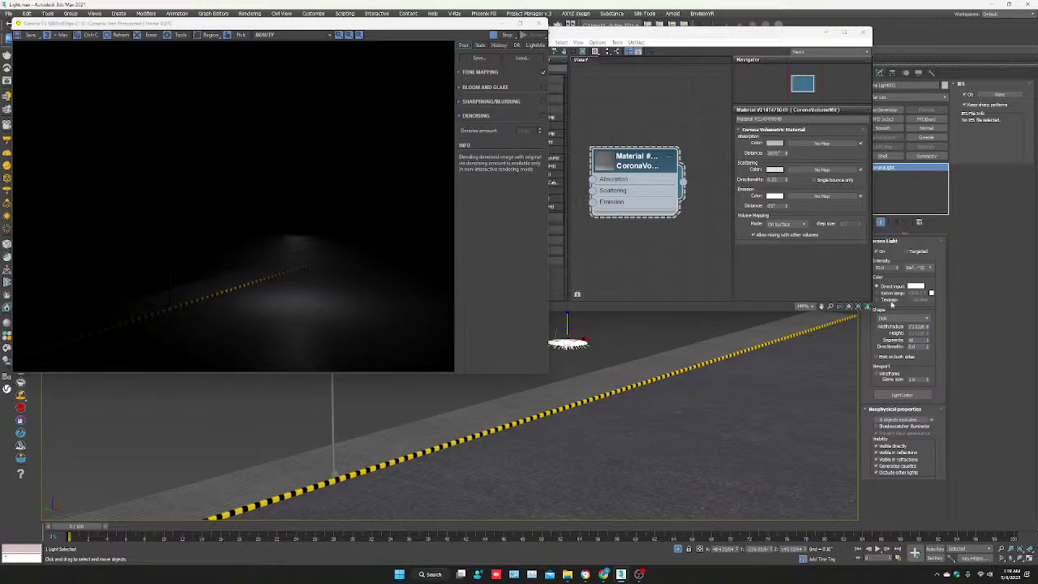
pyautogui.doubleClick(884, 267)
pyautogui.press('Return')
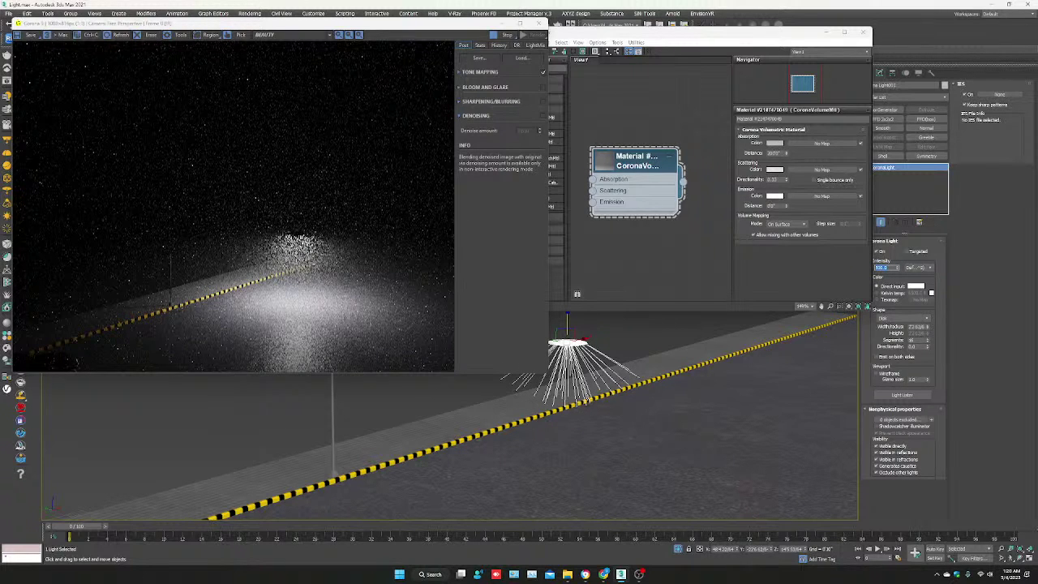
pyautogui.press('Return')
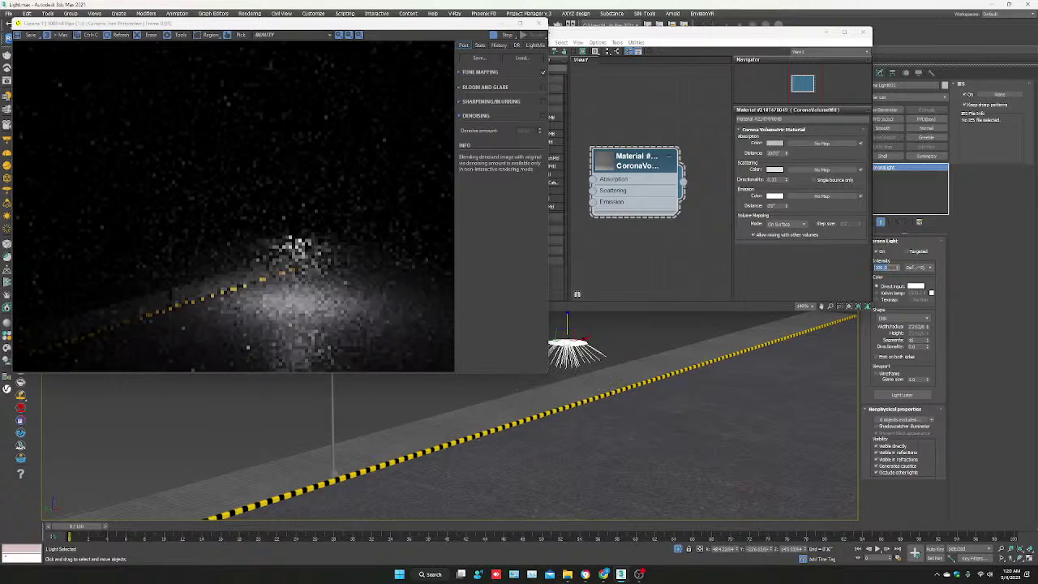
# - Switch the light Color to Kelvin temp and enter a warmer temperature value (6)
pyautogui.click(883, 295)
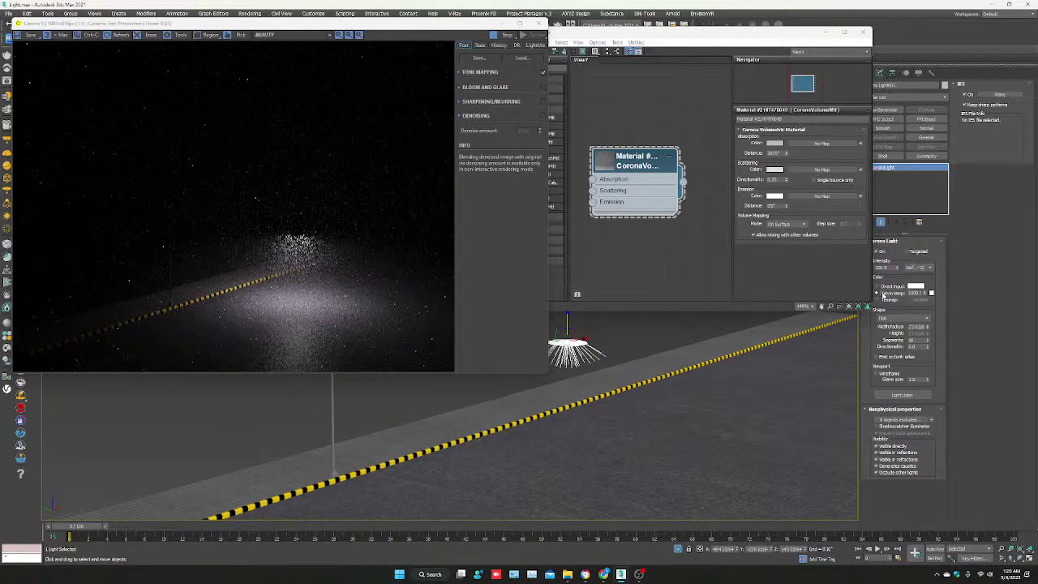
pyautogui.doubleClick(913, 292)
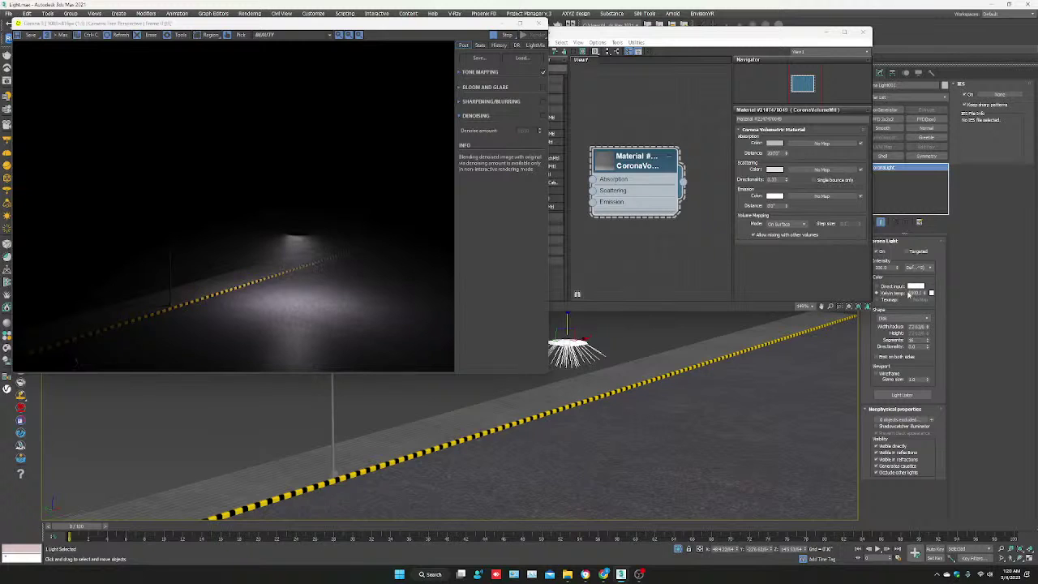
pyautogui.doubleClick(909, 292)
pyautogui.write('6')
pyautogui.press('Return')
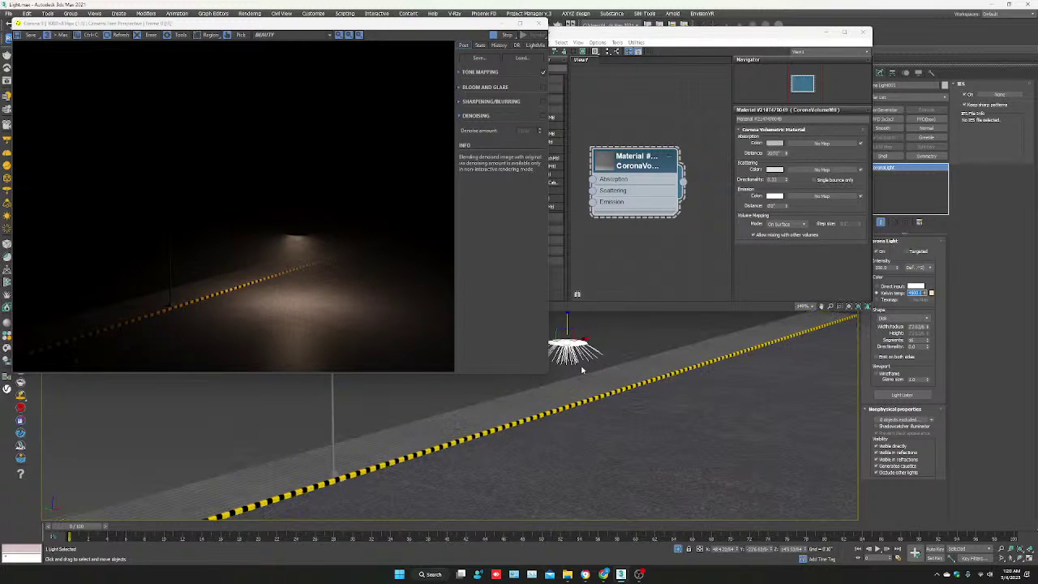
pyautogui.moveTo(567, 391); pyautogui.dragTo(577, 402, button='middle')
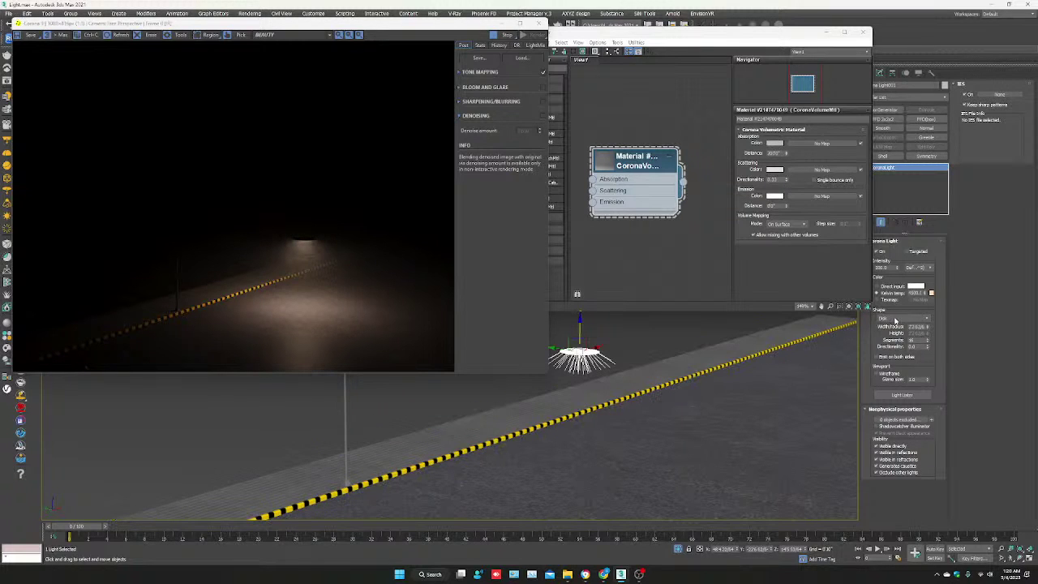
# - Make the Corona light a Rectangle and move it farther down the road
pyautogui.click(896, 319)
pyautogui.click(895, 332)
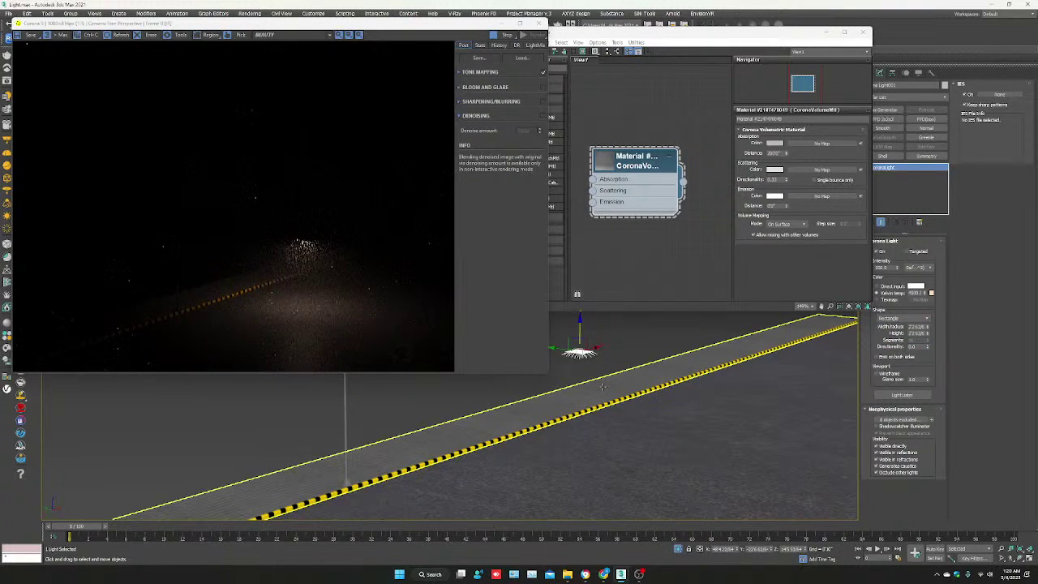
pyautogui.moveTo(578, 390); pyautogui.dragTo(665, 391)
pyautogui.keyDown('alt'); pyautogui.moveTo(665, 390); pyautogui.dragTo(663, 364, button='middle'); pyautogui.keyUp('alt')
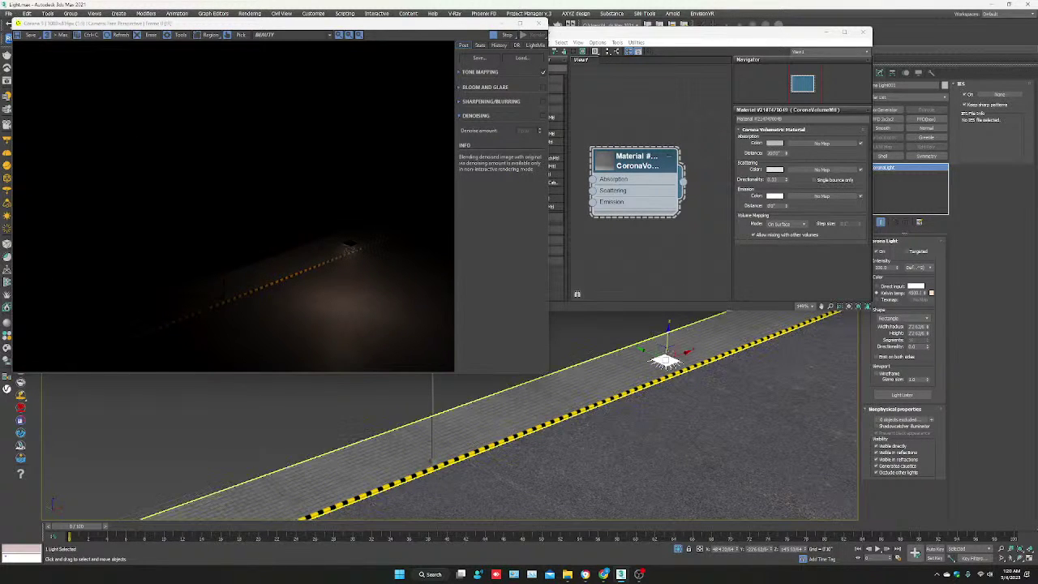
pyautogui.moveTo(681, 355); pyautogui.dragTo(481, 438)
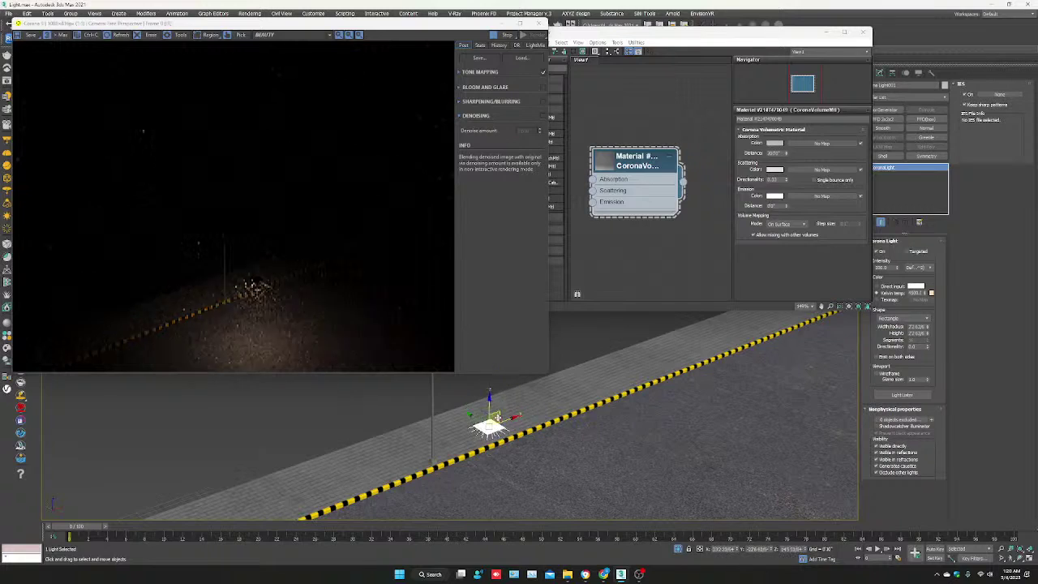
pyautogui.moveTo(482, 438)
pyautogui.keyDown('alt'); pyautogui.mouseDown(button='middle')
pyautogui.moveTo(580, 393)
pyautogui.moveTo(607, 394)
pyautogui.moveTo(602, 378)
pyautogui.moveTo(545, 359)
pyautogui.moveTo(582, 394)
pyautogui.mouseUp(button='middle'); pyautogui.keyUp('alt')
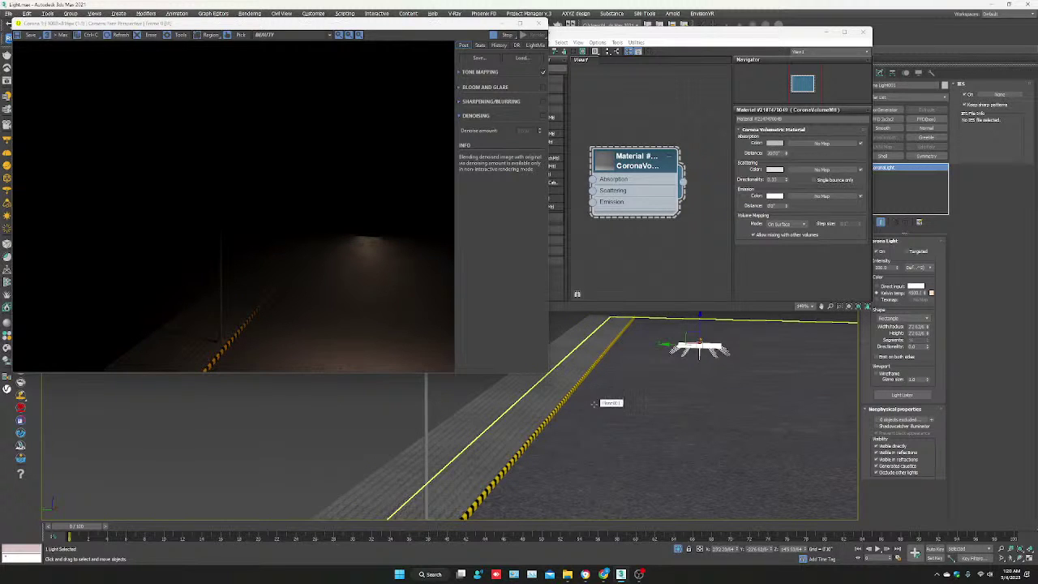
# - Return to the four-viewport layout, reorient the Perspective view, and bring the material editor forward
pyautogui.hotkey('alt', 'w')
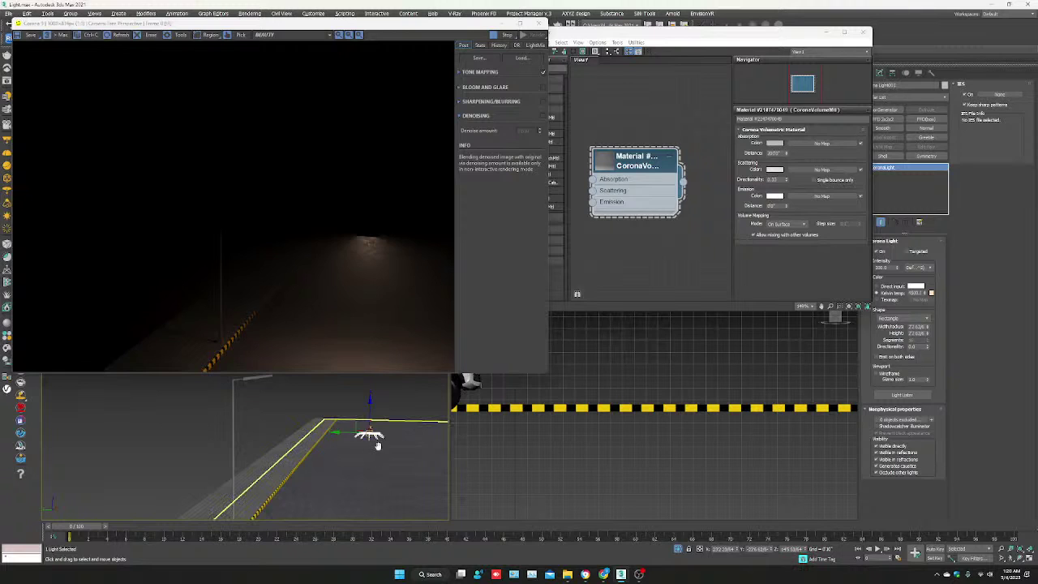
pyautogui.keyDown('alt'); pyautogui.moveTo(370, 435); pyautogui.dragTo(342, 429, button='middle'); pyautogui.keyUp('alt')
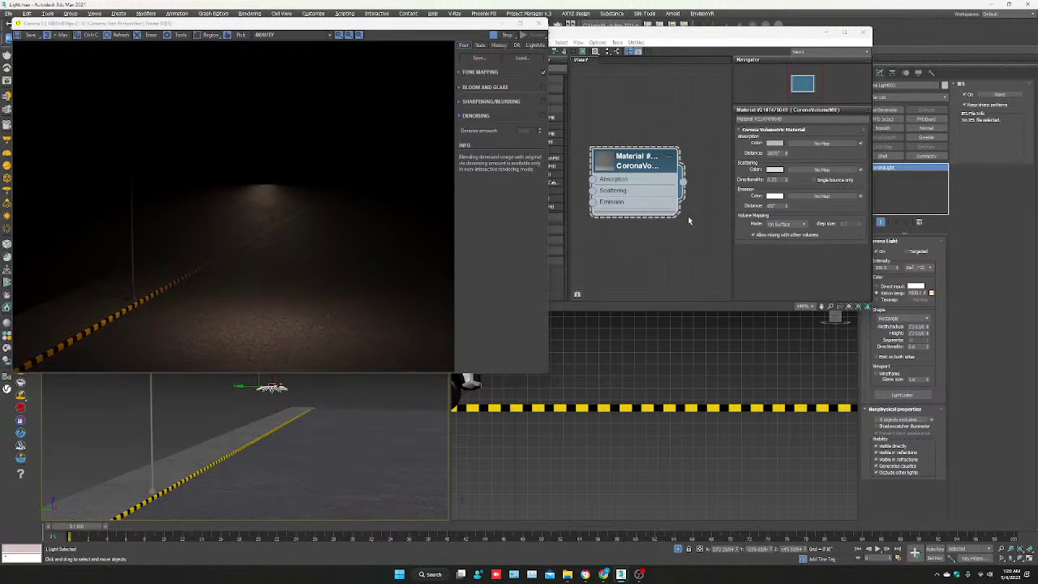
pyautogui.click(637, 162)
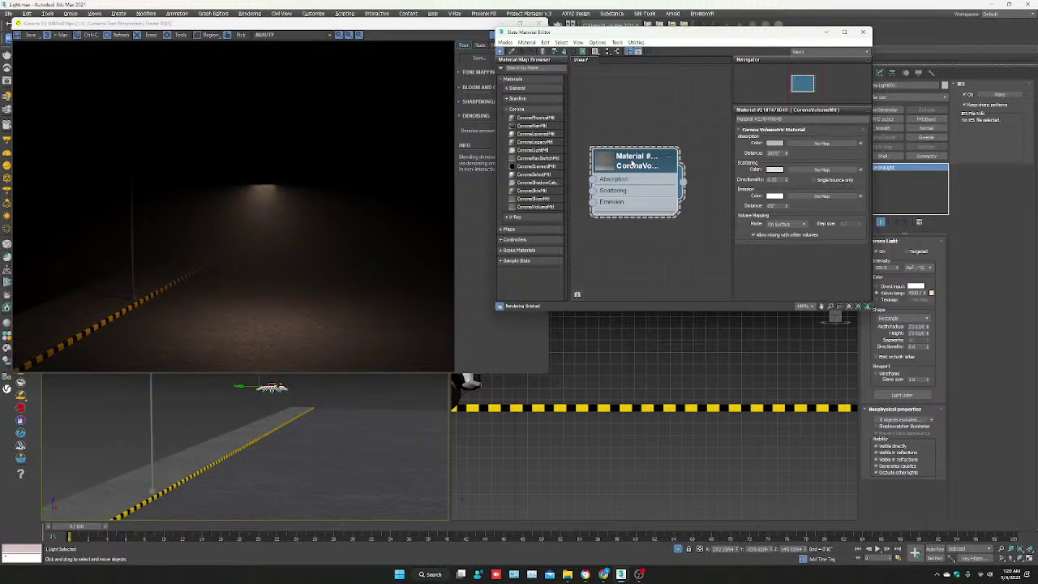
# - Set the fog's scattering colour to Value 255, try a pink tint, then return Saturation to 0 for white
pyautogui.moveTo(632, 163); pyautogui.dragTo(632, 125)
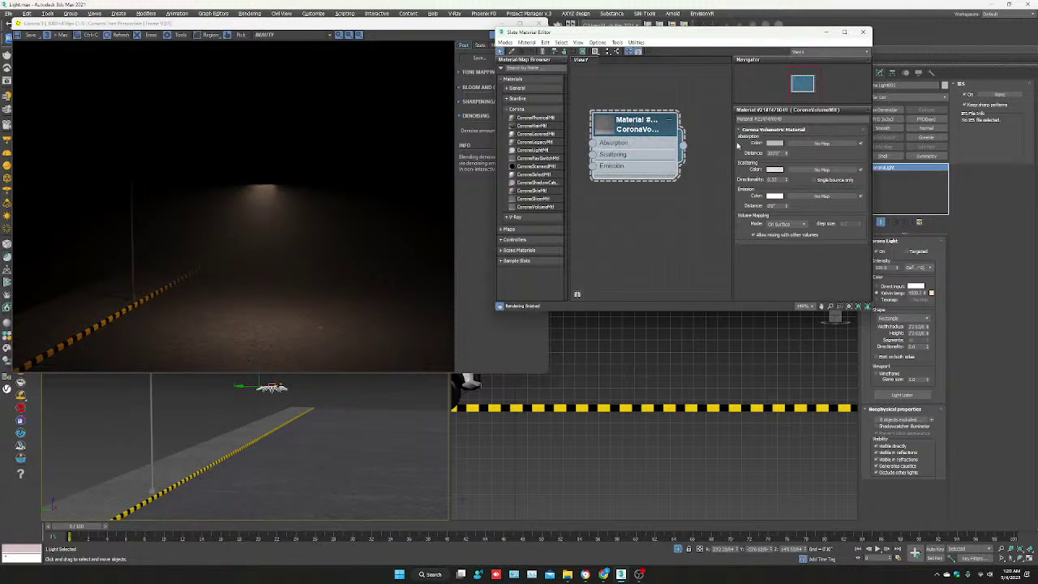
pyautogui.click(778, 170)
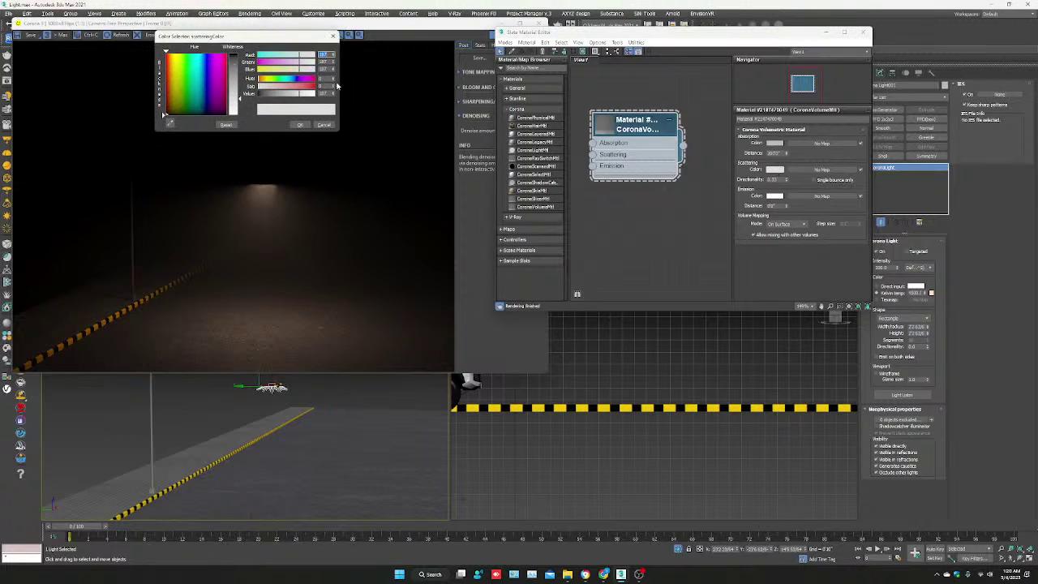
pyautogui.moveTo(279, 91); pyautogui.dragTo(318, 94)
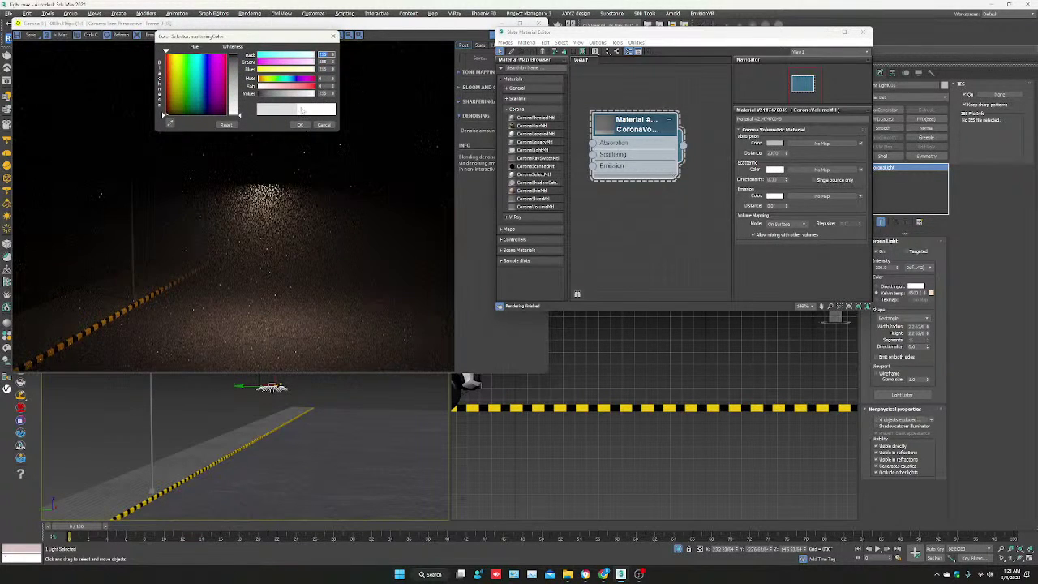
pyautogui.moveTo(306, 86); pyautogui.dragTo(289, 88)
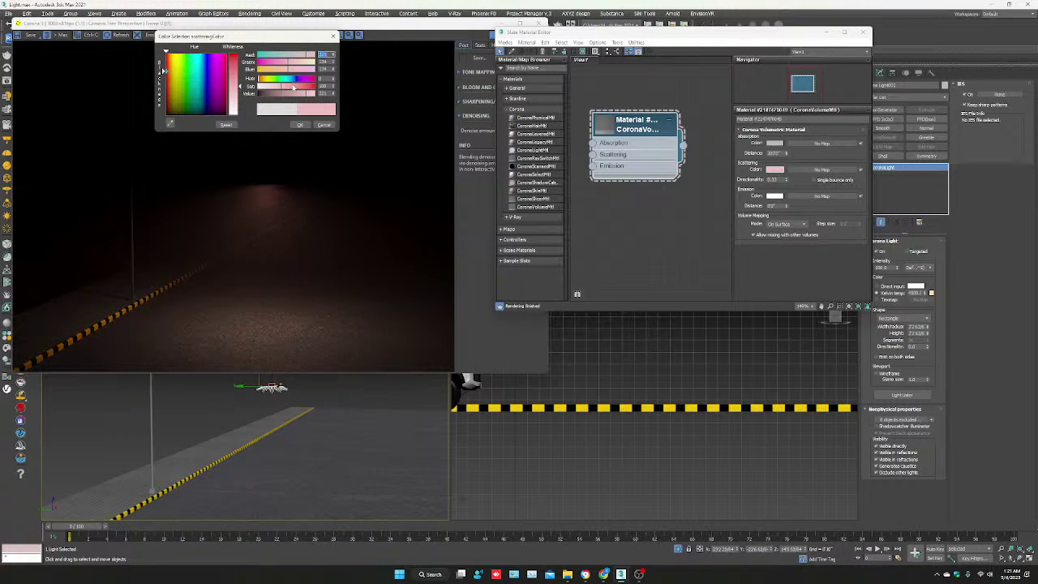
pyautogui.moveTo(261, 89); pyautogui.dragTo(256, 88)
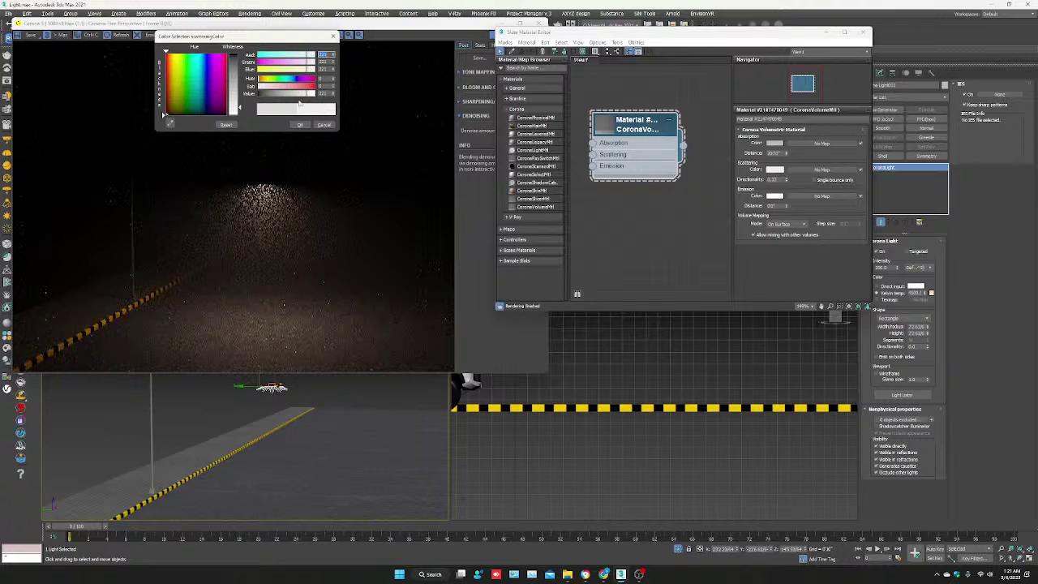
pyautogui.click(300, 126)
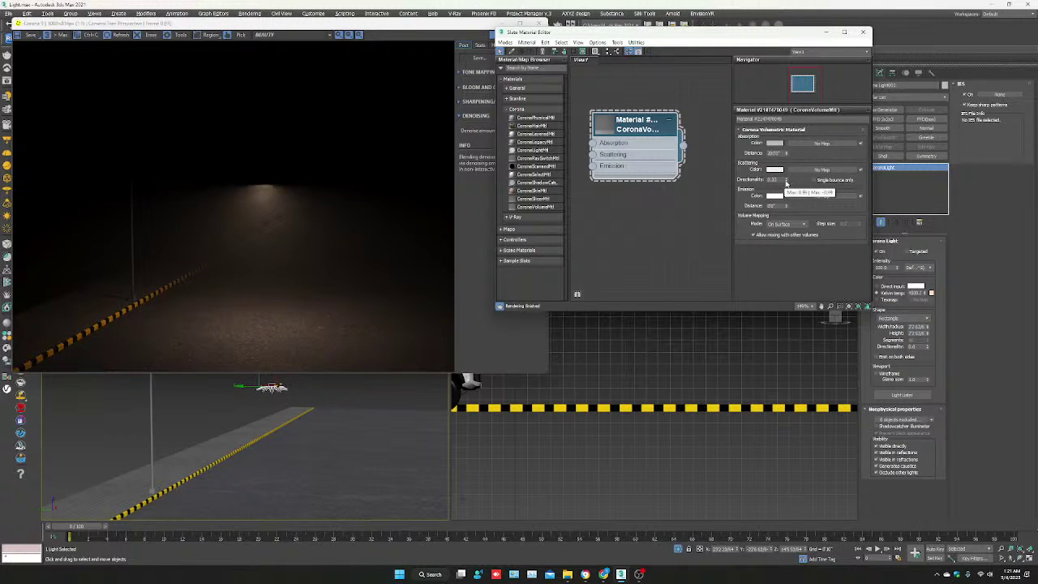
# - Raise the Corona Volume directionality to about 0.8 and change its absorption distance
pyautogui.moveTo(785, 183); pyautogui.dragTo(785, 146)
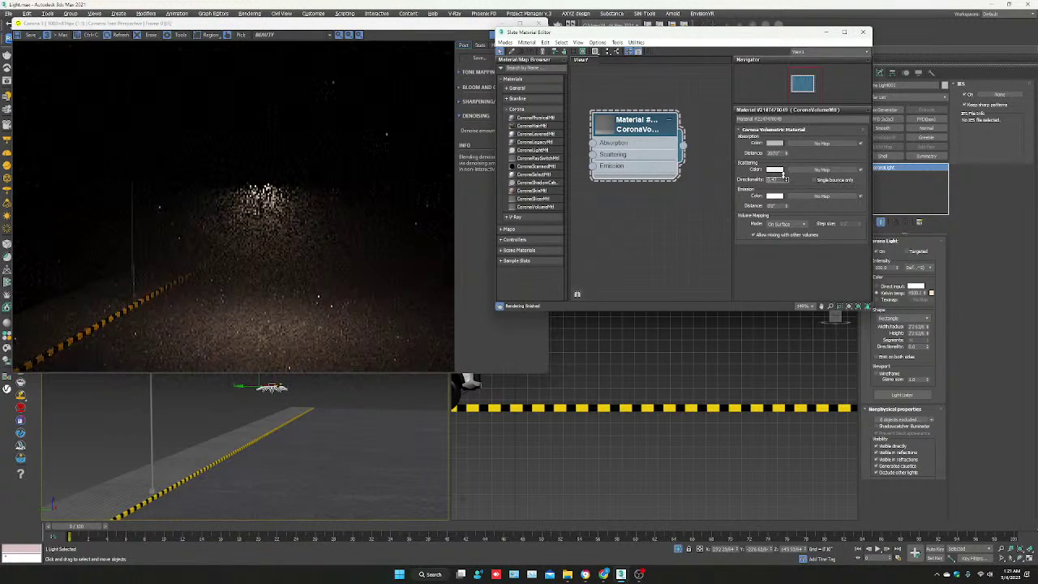
pyautogui.moveTo(784, 179); pyautogui.dragTo(780, 184)
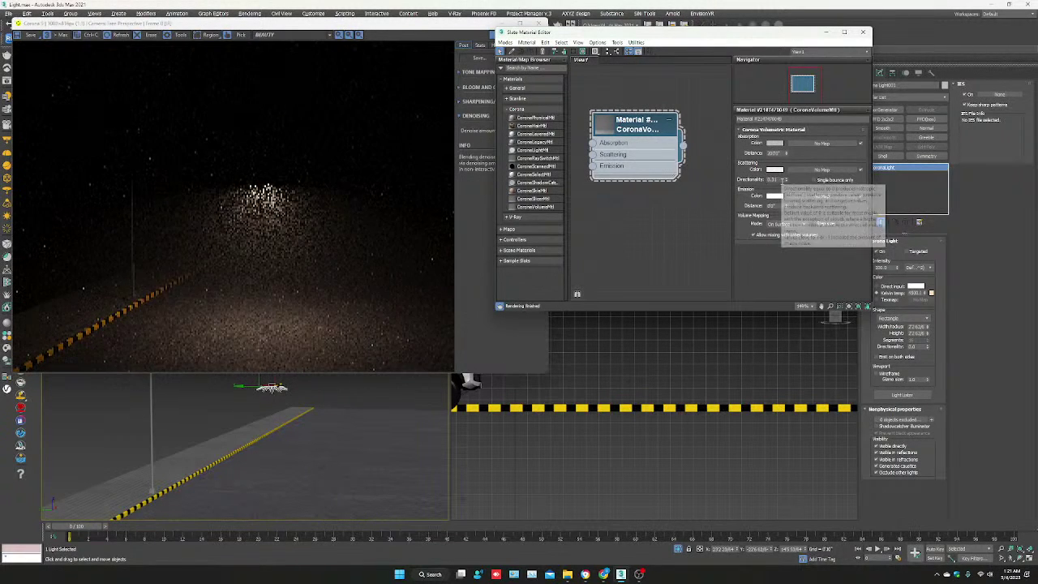
pyautogui.click(785, 182)
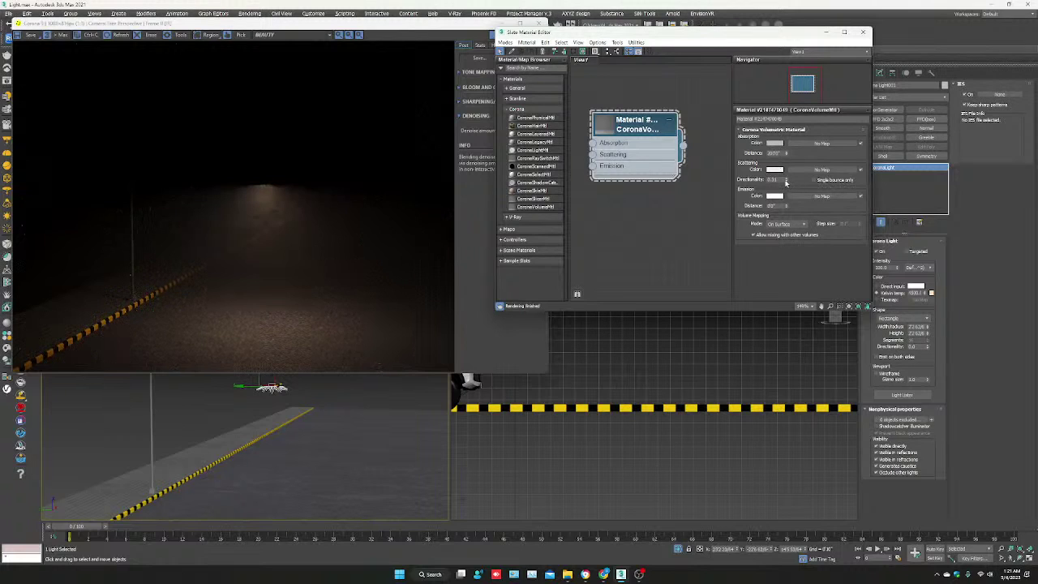
pyautogui.moveTo(786, 182); pyautogui.dragTo(785, 162)
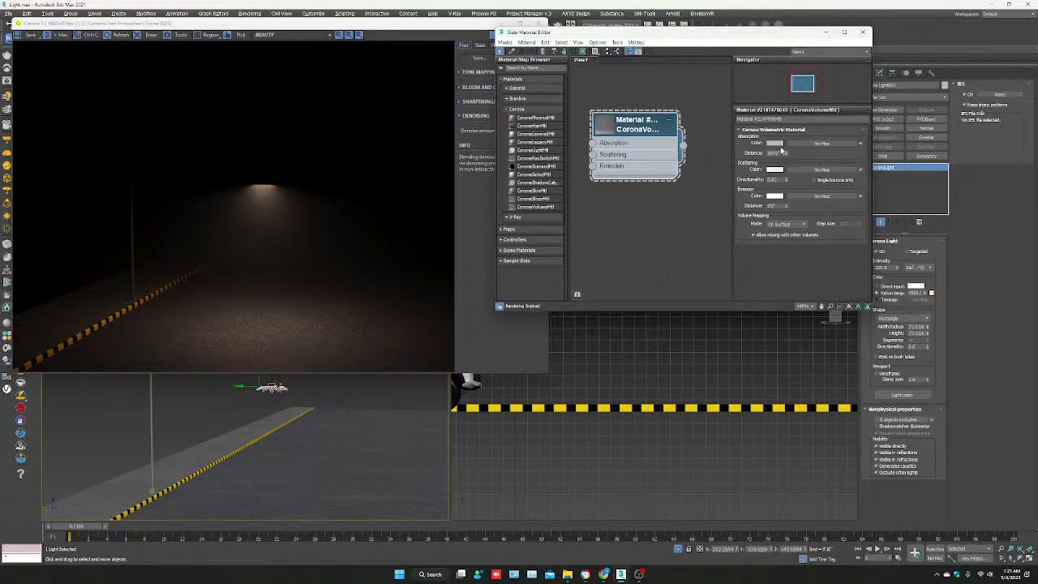
pyautogui.moveTo(783, 153)
pyautogui.moveTo(784, 152)
pyautogui.mouseDown()
pyautogui.moveTo(779, 219)
pyautogui.moveTo(780, 160)
pyautogui.mouseUp()
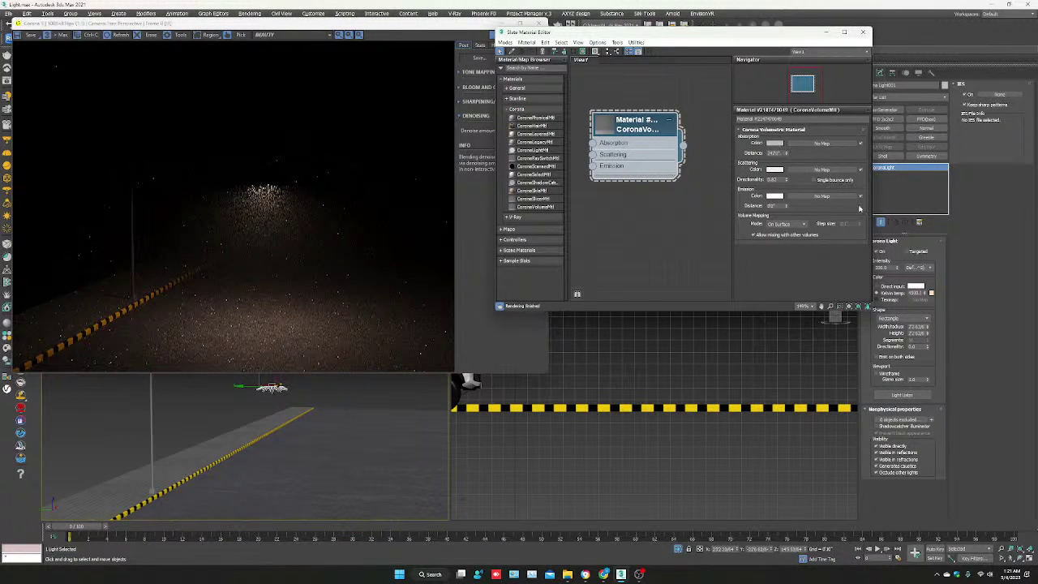
# - Try the Real-IES_bold and intermediate_bright profiles, then keep Real-IES_traditional_bulb_light.ies on the lamp light
pyautogui.click(979, 121)
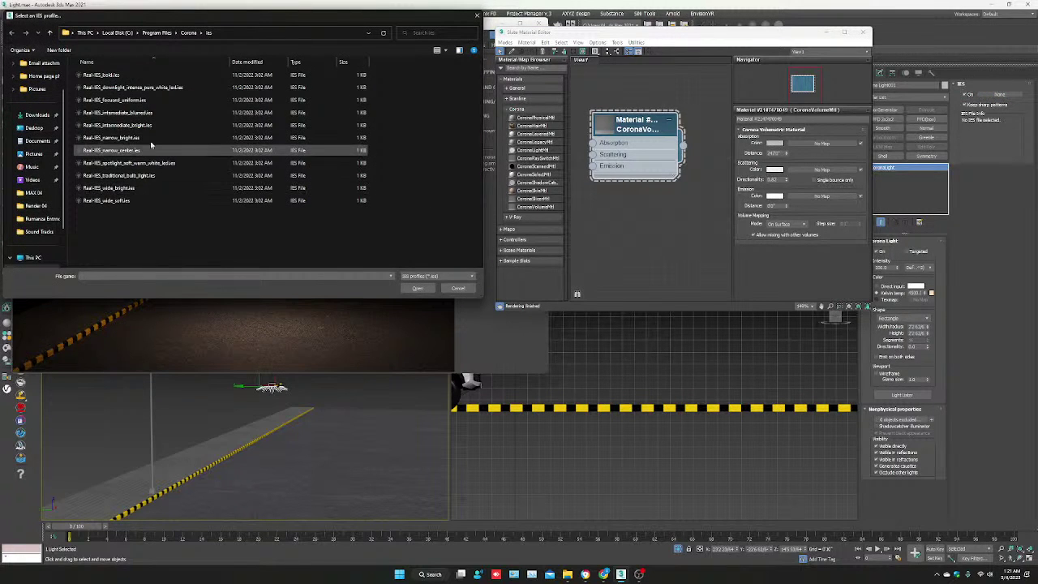
pyautogui.doubleClick(109, 74)
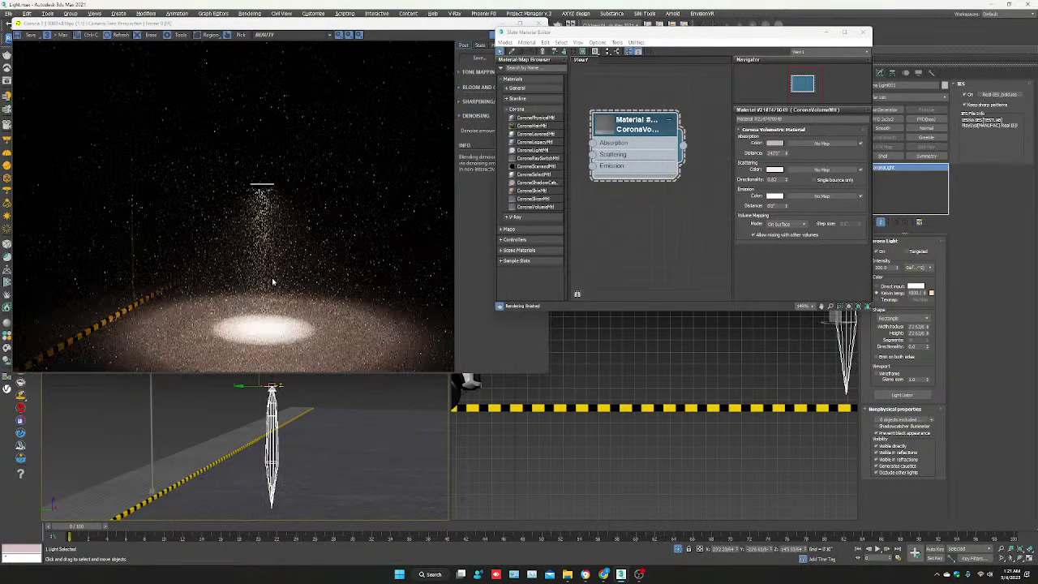
pyautogui.click(1000, 95)
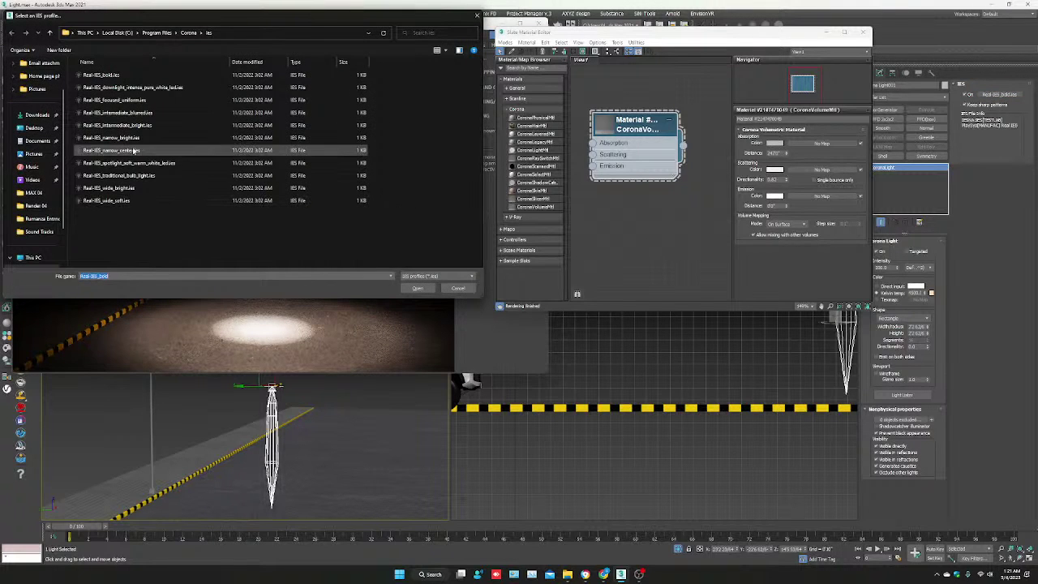
pyautogui.doubleClick(143, 126)
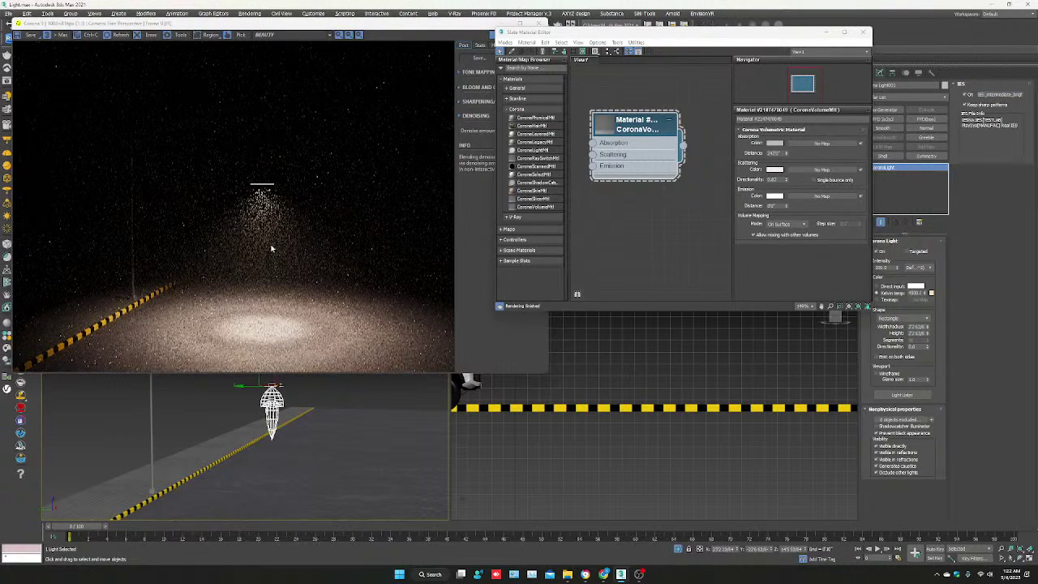
pyautogui.click(991, 95)
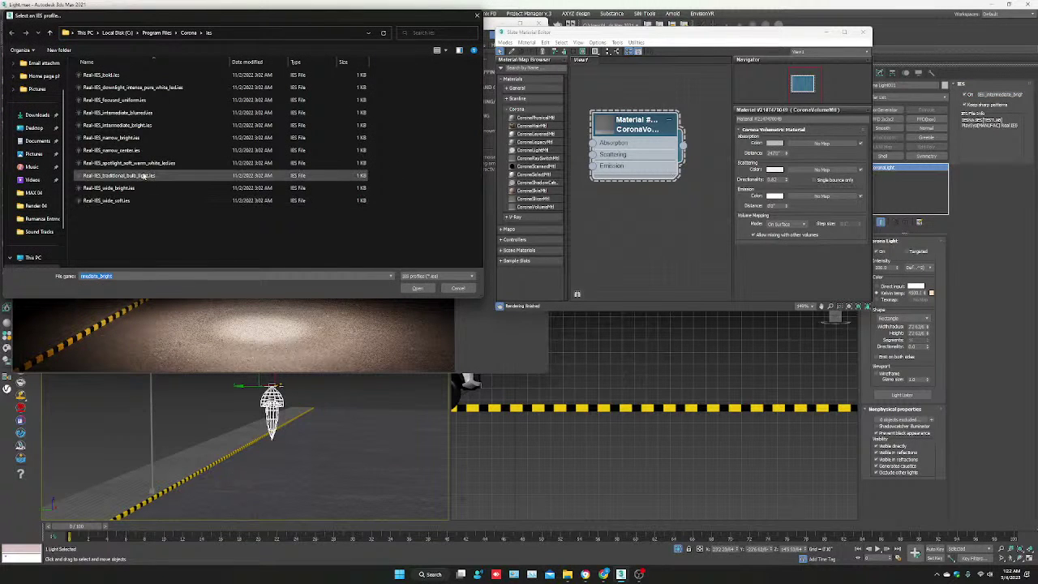
pyautogui.doubleClick(143, 176)
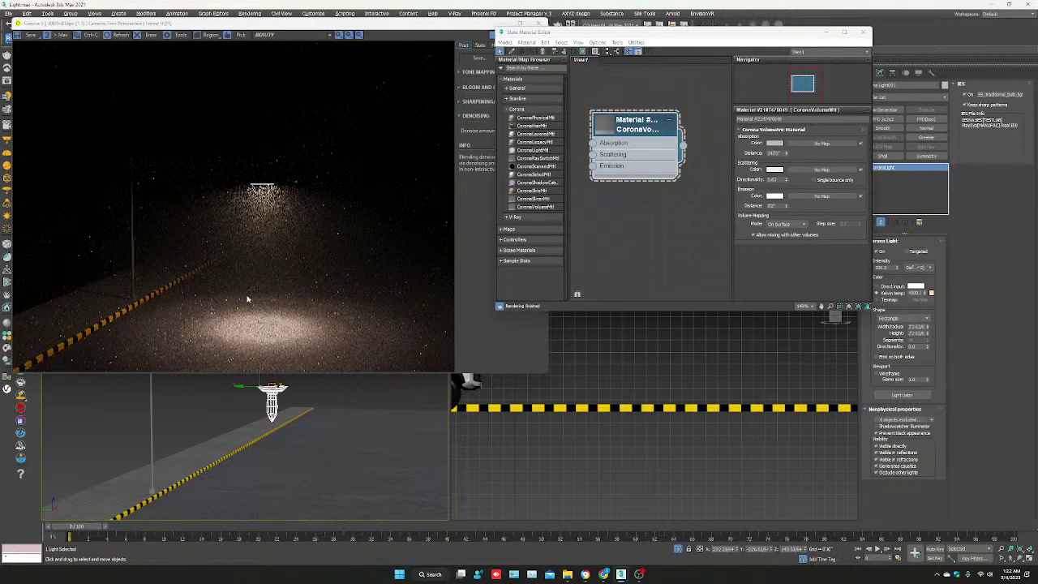
# - Move the Corona light up and under the lamp head, checking its position from the top view
pyautogui.scroll(-2, 593, 425)
pyautogui.scroll(-2, 605, 426)
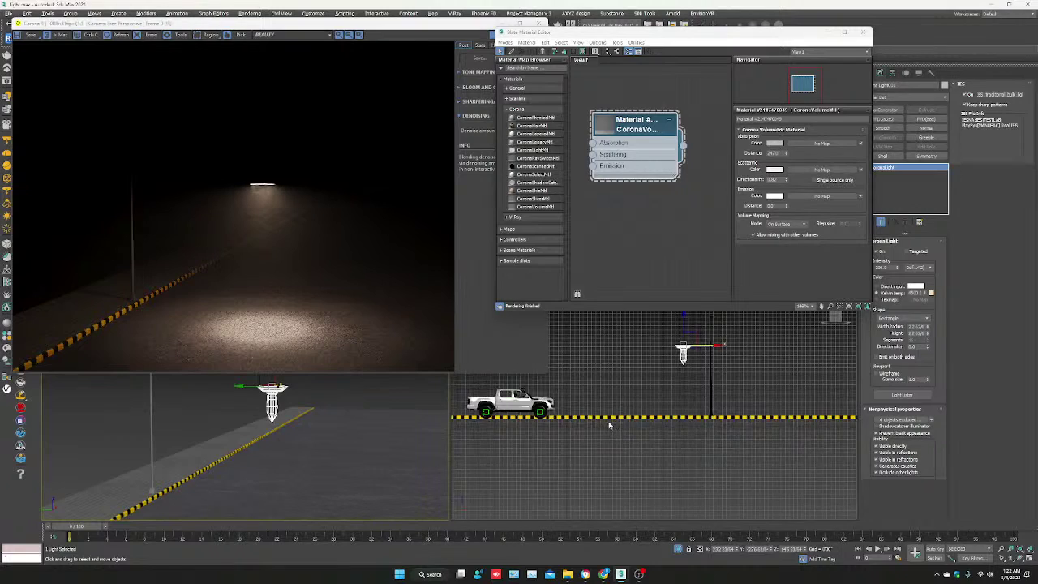
pyautogui.scroll(-2, 609, 425)
pyautogui.scroll(1, 671, 358)
pyautogui.scroll(3, 661, 377)
pyautogui.scroll(3, 649, 394)
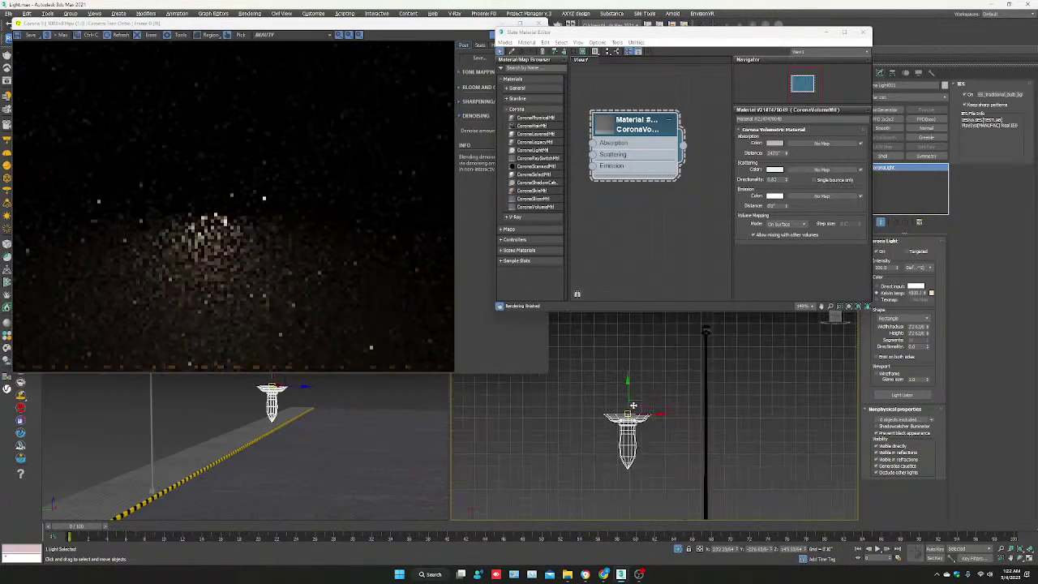
pyautogui.moveTo(641, 404); pyautogui.dragTo(721, 323)
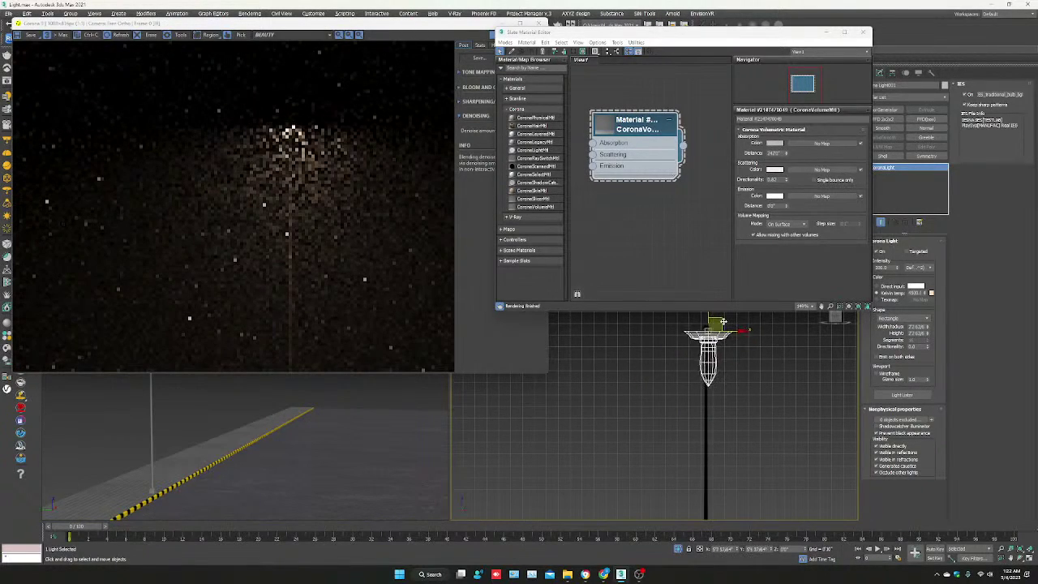
pyautogui.scroll(3, 718, 328)
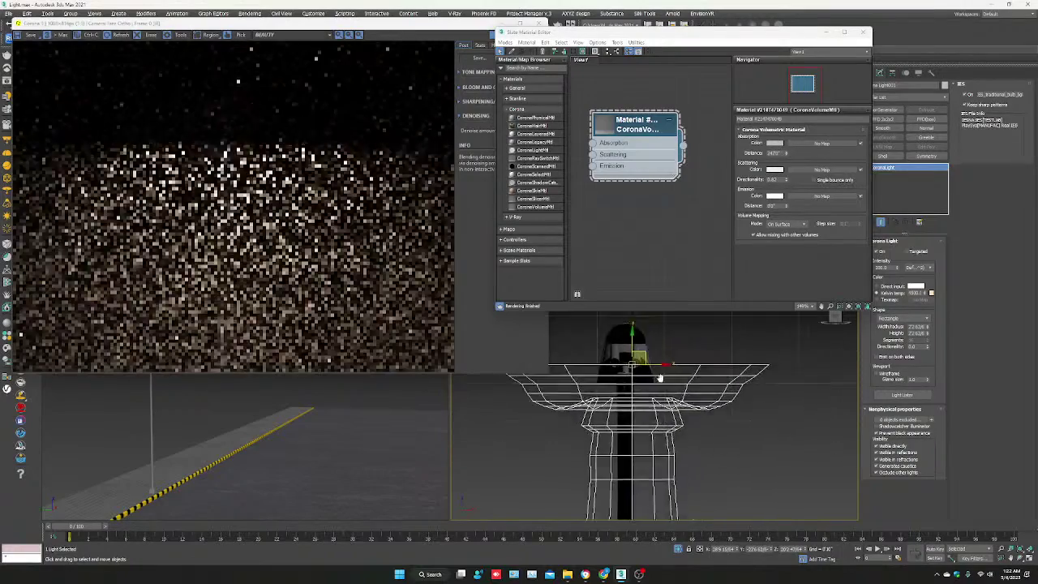
pyautogui.scroll(-4, 660, 371)
pyautogui.press('t')
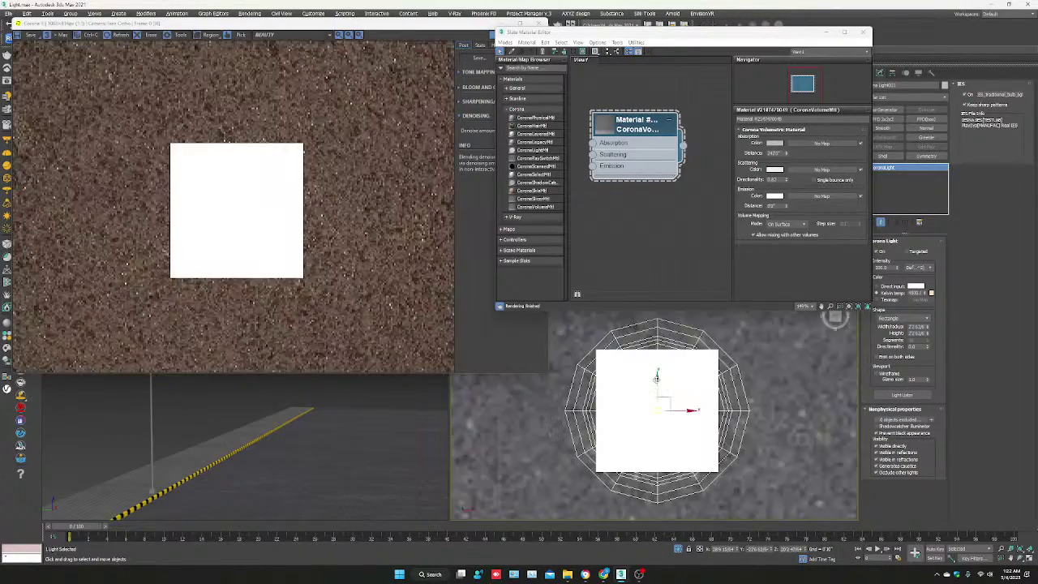
pyautogui.scroll(-4, 651, 398)
pyautogui.scroll(-3, 651, 397)
pyautogui.scroll(2, 651, 397)
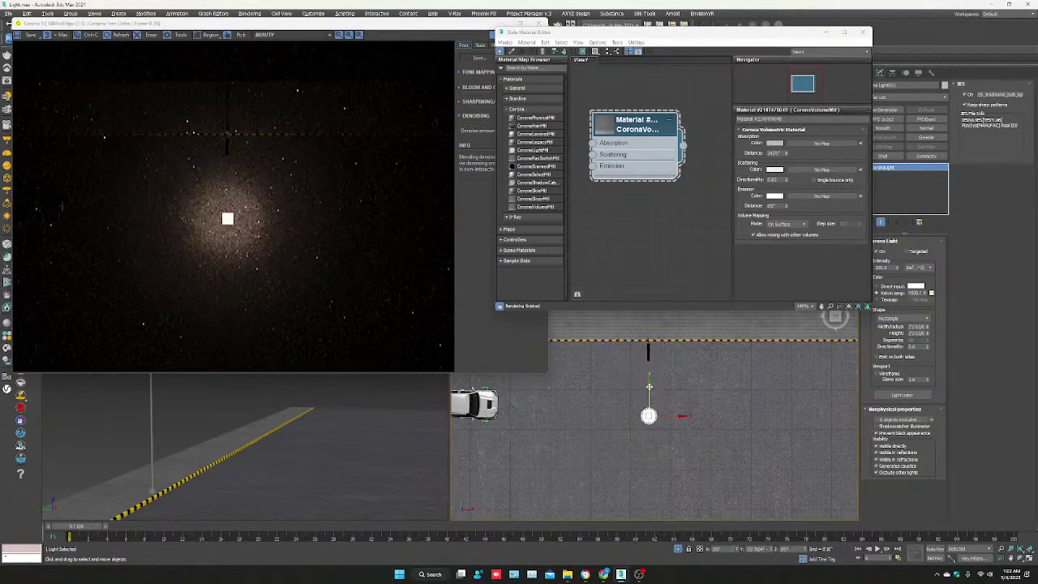
pyautogui.moveTo(650, 397); pyautogui.dragTo(652, 337)
pyautogui.press('z')
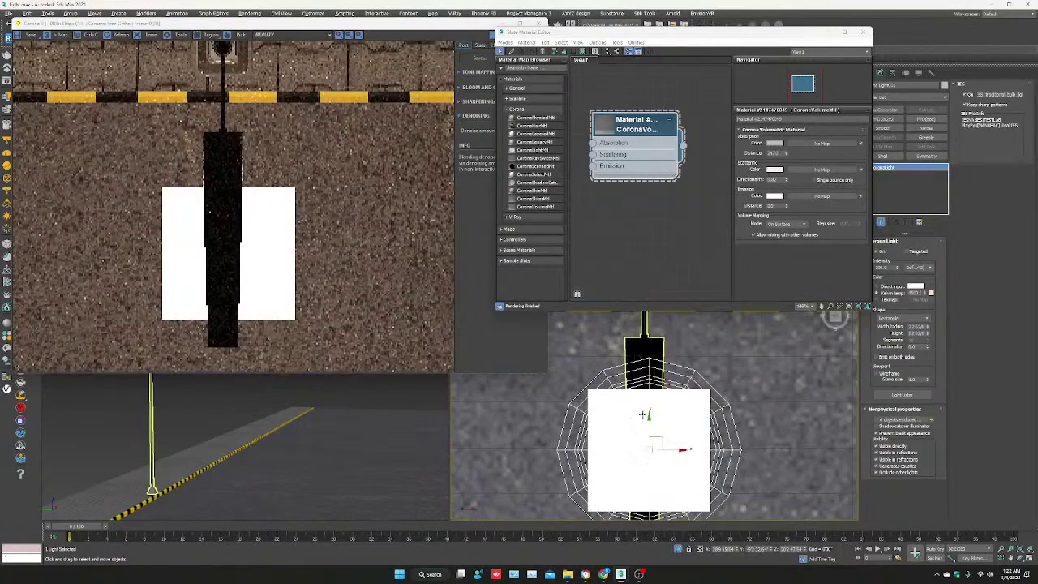
# - Narrow the light to a thin strip and align it with the lamp head
pyautogui.moveTo(929, 328); pyautogui.dragTo(920, 360)
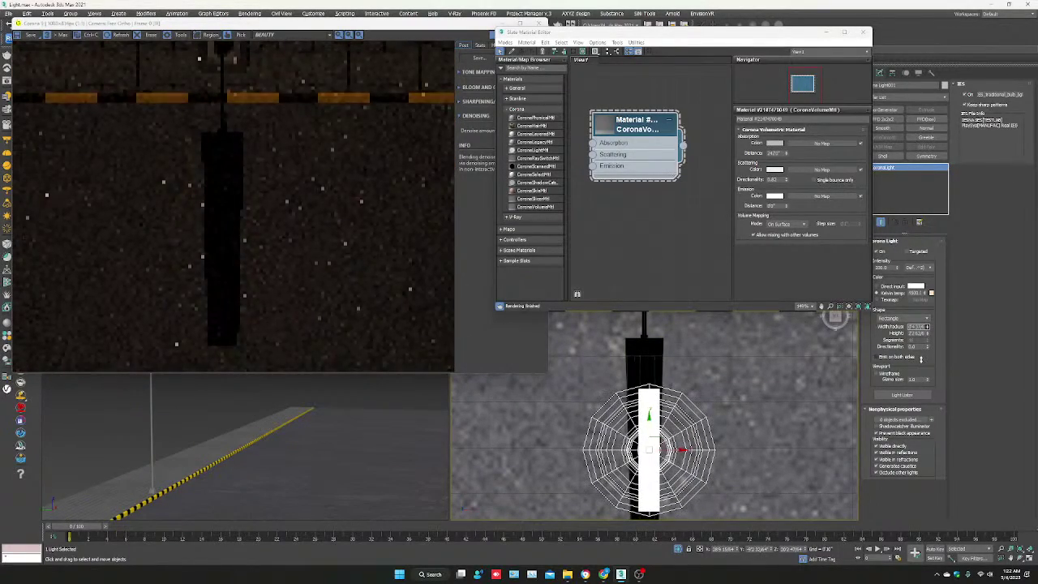
pyautogui.moveTo(925, 328); pyautogui.dragTo(929, 336)
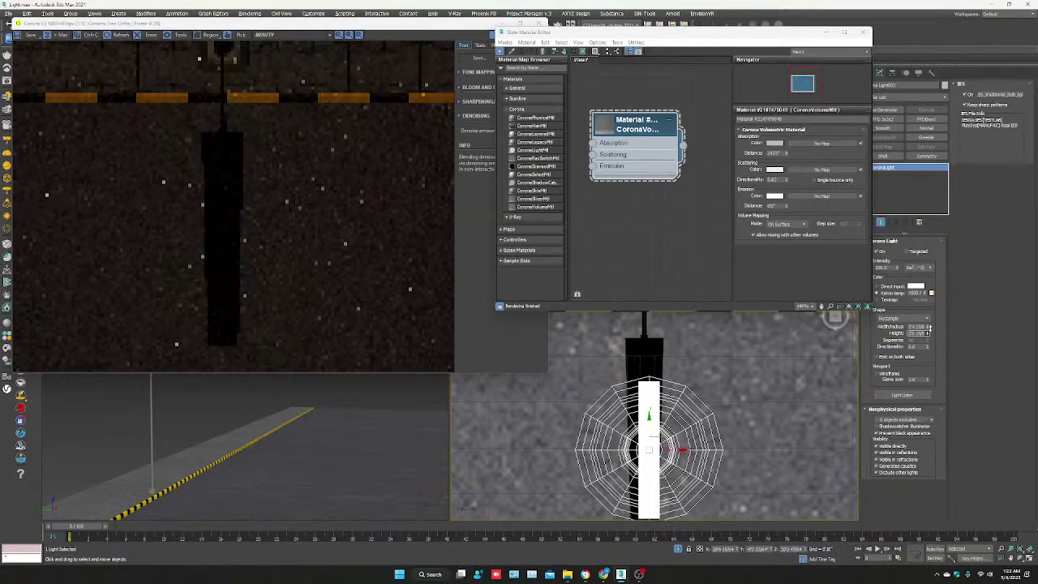
pyautogui.moveTo(648, 428); pyautogui.dragTo(654, 391, button='middle')
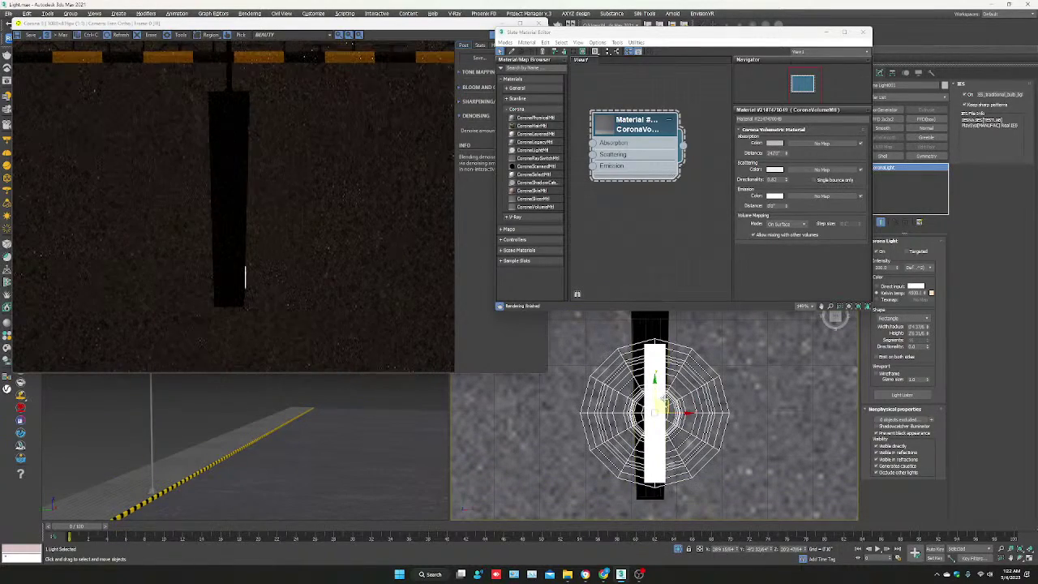
pyautogui.moveTo(661, 405); pyautogui.dragTo(656, 393)
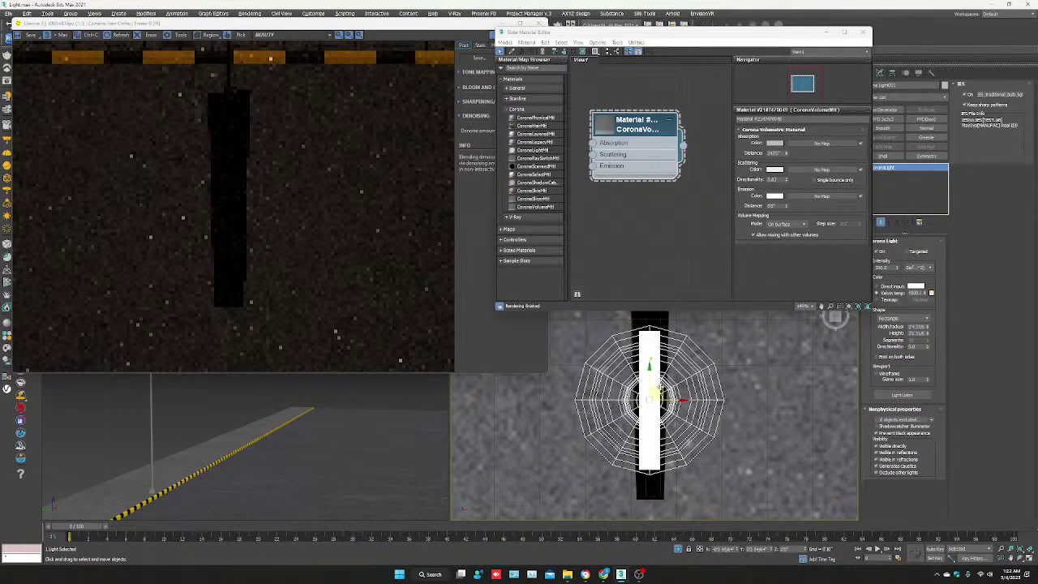
pyautogui.scroll(-3, 711, 392)
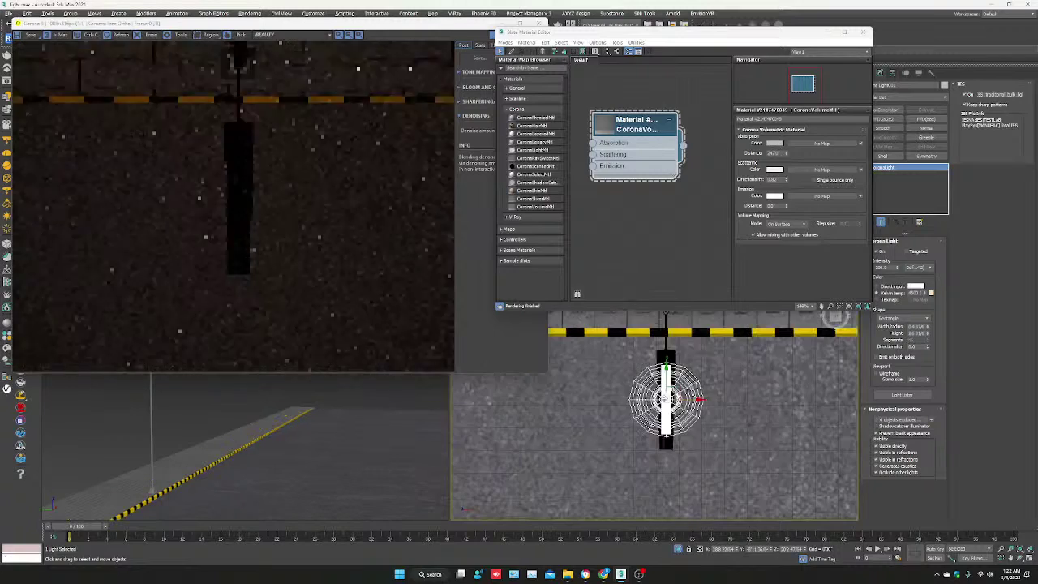
# - Rotate the Corona light so it tilts downward toward the road, checking from the front view
pyautogui.press('f')
pyautogui.scroll(3, 666, 359)
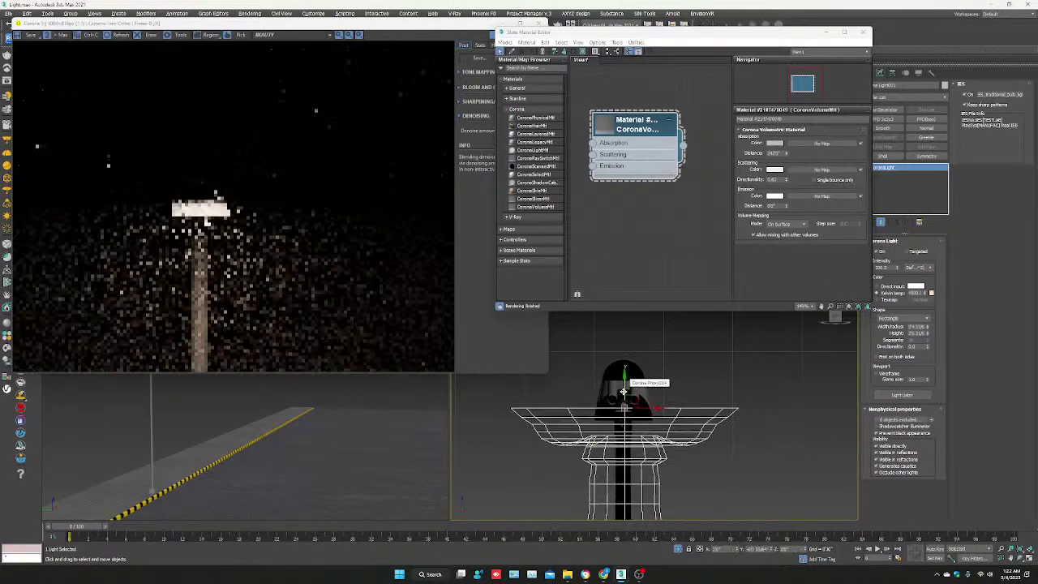
pyautogui.scroll(-3, 625, 382)
pyautogui.moveTo(624, 382)
pyautogui.keyDown('alt'); pyautogui.mouseDown(button='middle')
pyautogui.moveTo(648, 410)
pyautogui.moveTo(621, 396)
pyautogui.mouseUp(button='middle'); pyautogui.keyUp('alt')
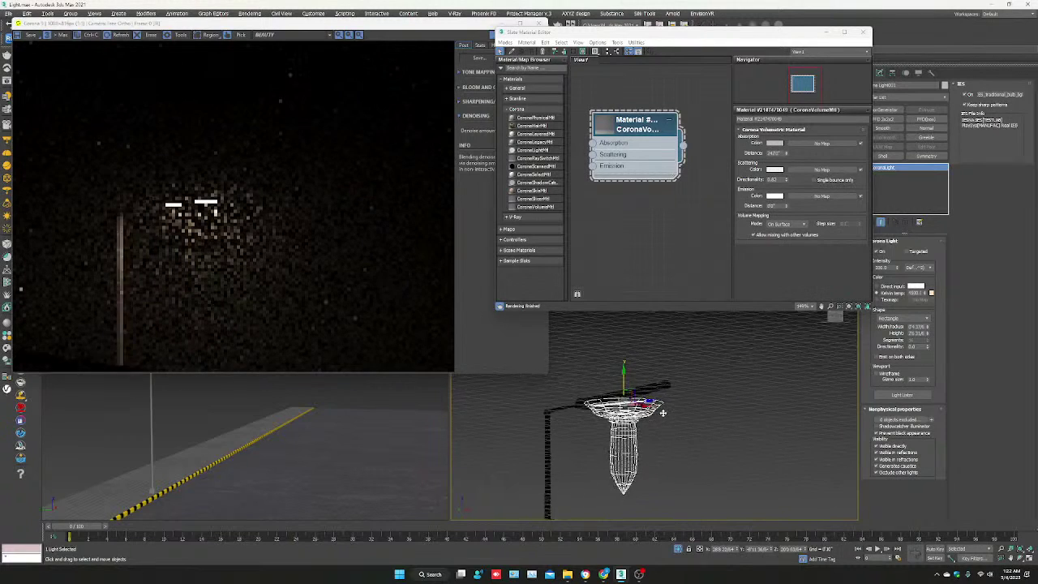
pyautogui.moveTo(625, 384); pyautogui.dragTo(639, 373)
pyautogui.press('e')
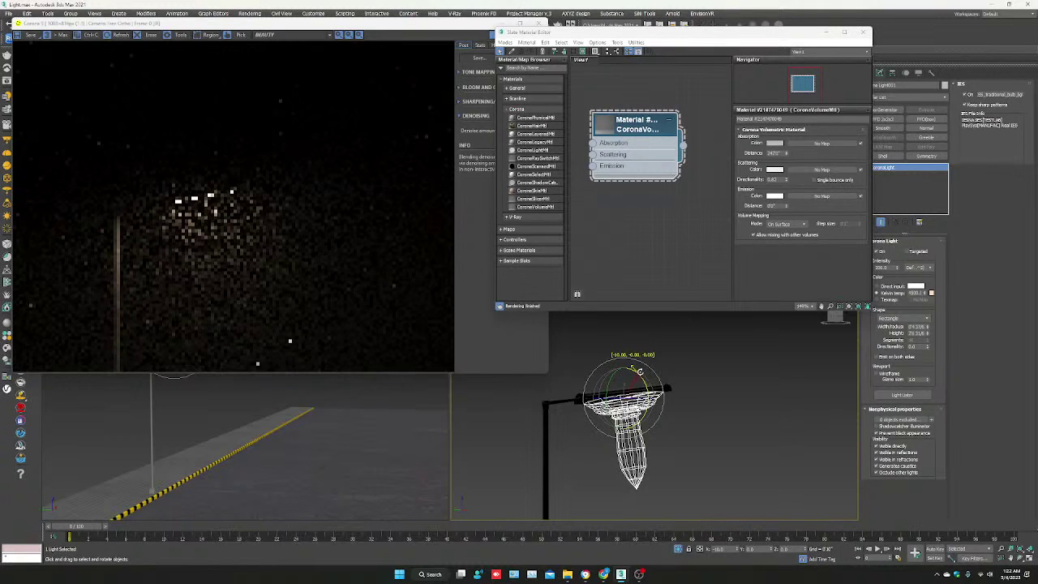
pyautogui.scroll(3, 639, 372)
pyautogui.press('w')
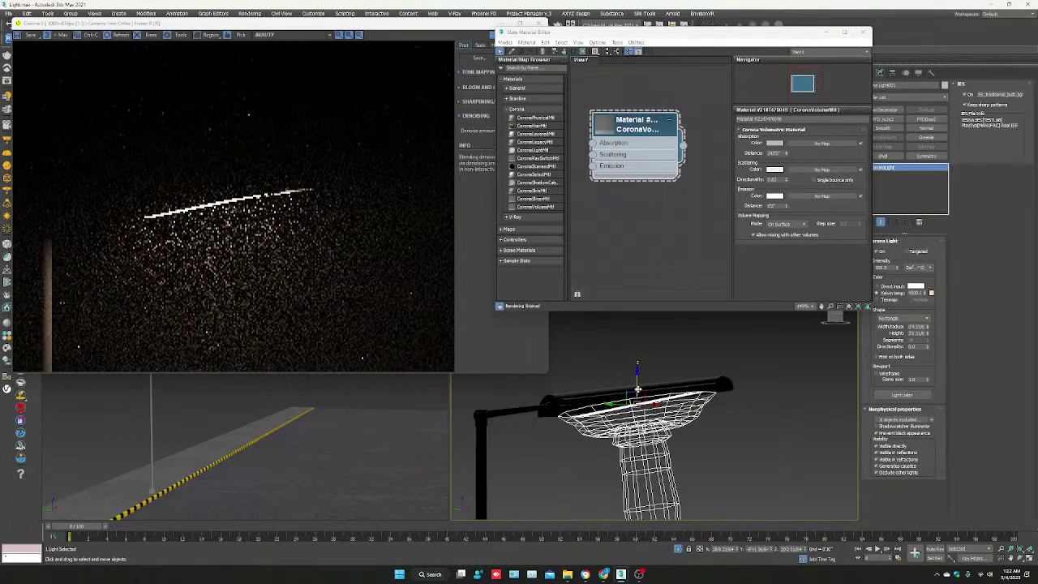
pyautogui.hotkey('ctrl', 'z')
pyautogui.press('e')
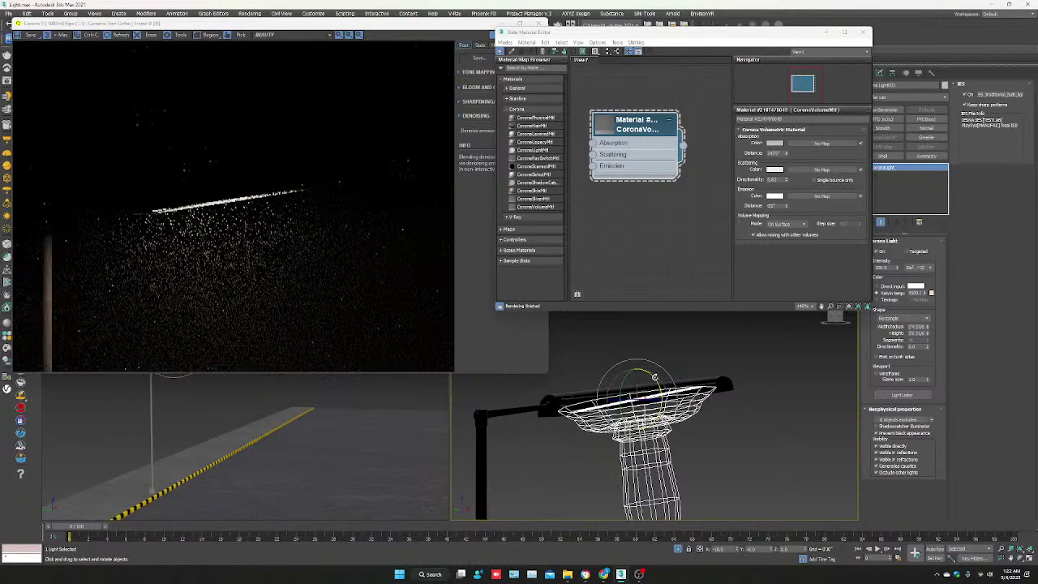
pyautogui.moveTo(654, 377); pyautogui.dragTo(657, 379)
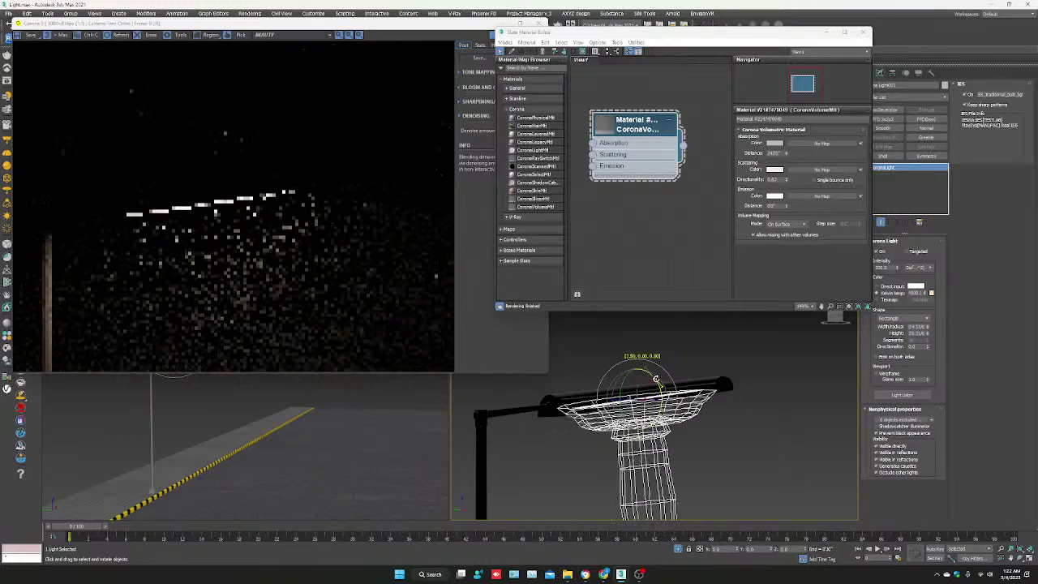
pyautogui.moveTo(656, 379); pyautogui.dragTo(656, 378)
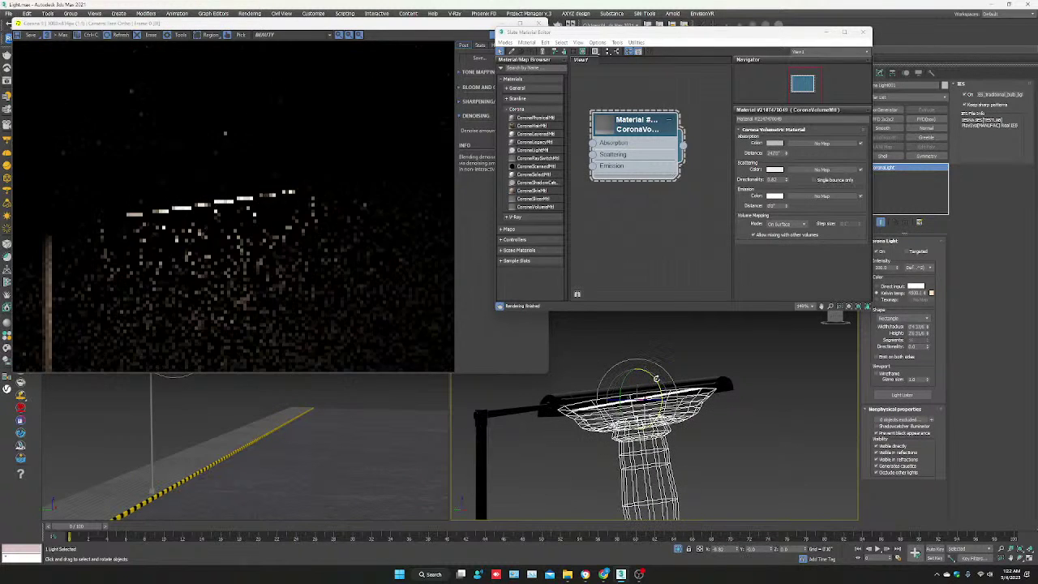
# - Raise the lamp light's intensity and adjust the camera view of the road
pyautogui.scroll(-5, 656, 377)
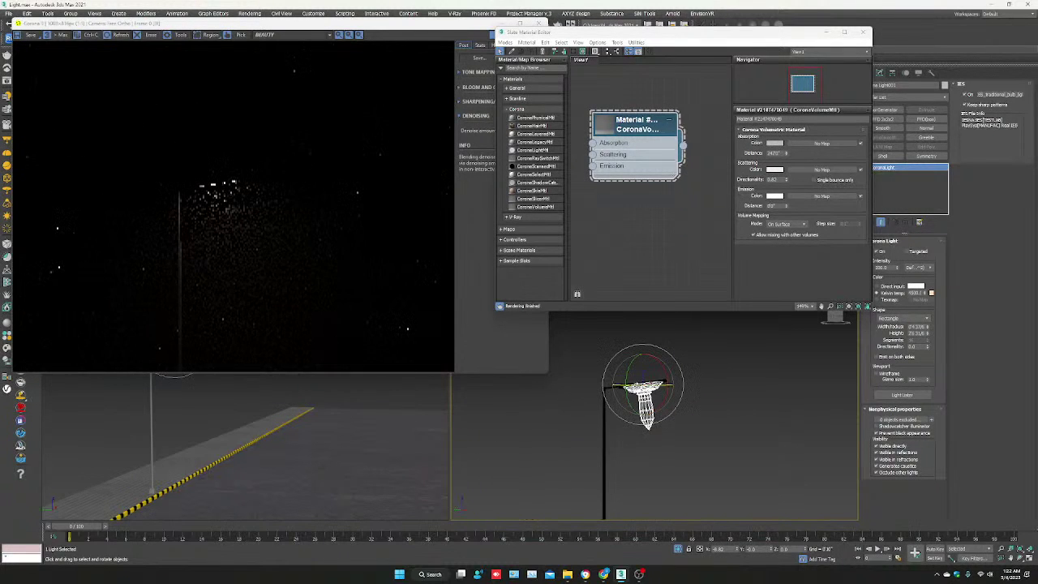
pyautogui.click(259, 442)
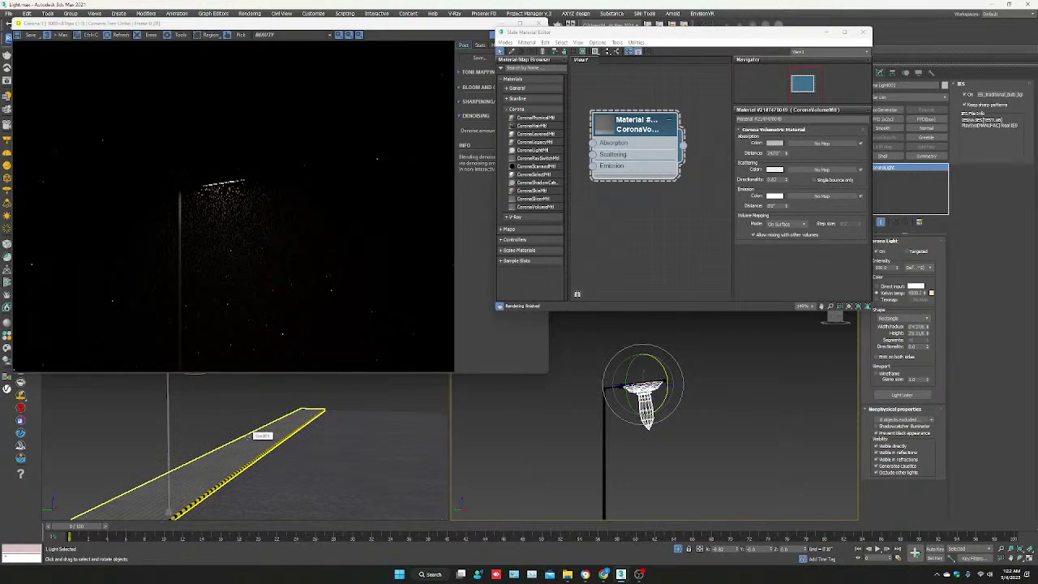
pyautogui.moveTo(245, 436); pyautogui.dragTo(255, 430, button='middle')
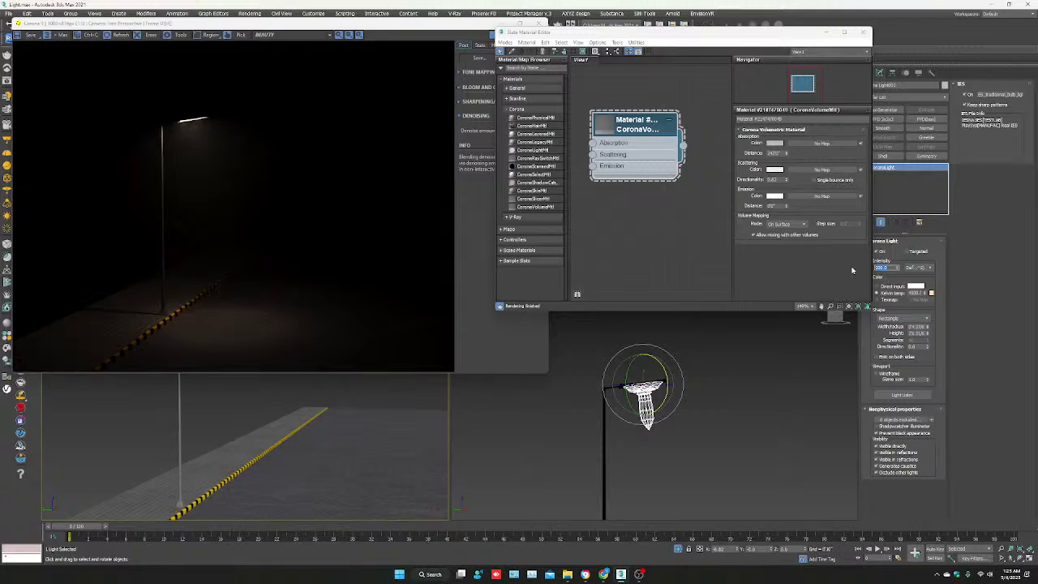
pyautogui.press('Return')
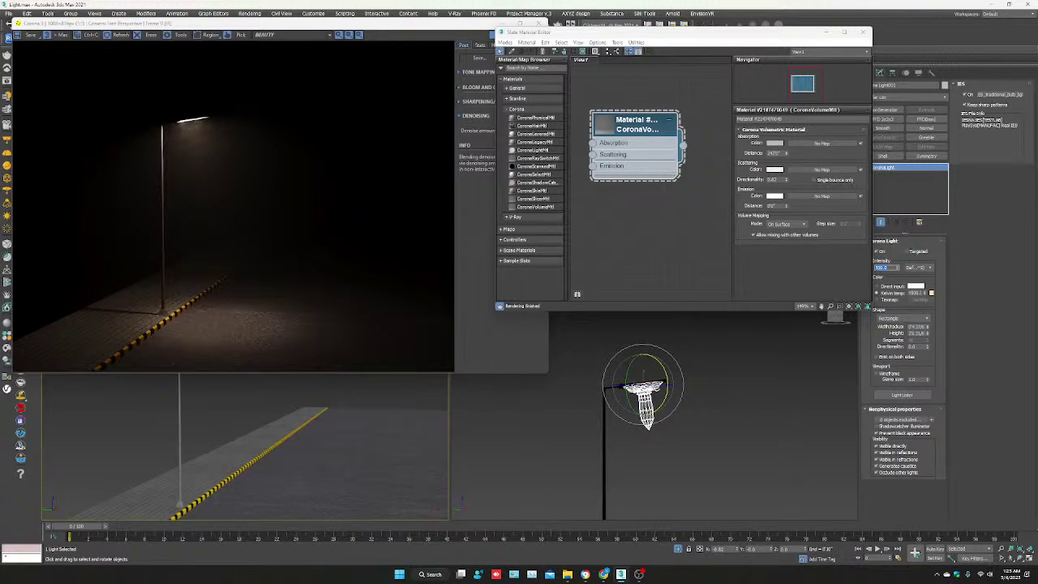
pyautogui.keyDown('alt'); pyautogui.moveTo(658, 383); pyautogui.dragTo(660, 381, button='middle'); pyautogui.keyUp('alt')
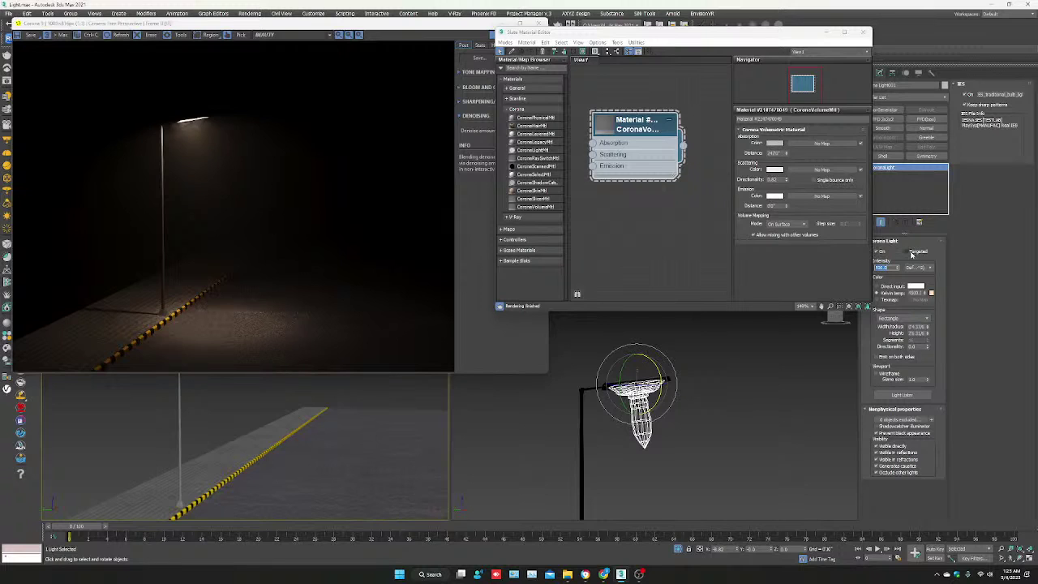
# - Make the Corona light targeted and move its target down below the lamp onto the road
pyautogui.click(910, 252)
pyautogui.moveTo(646, 440); pyautogui.dragTo(660, 469)
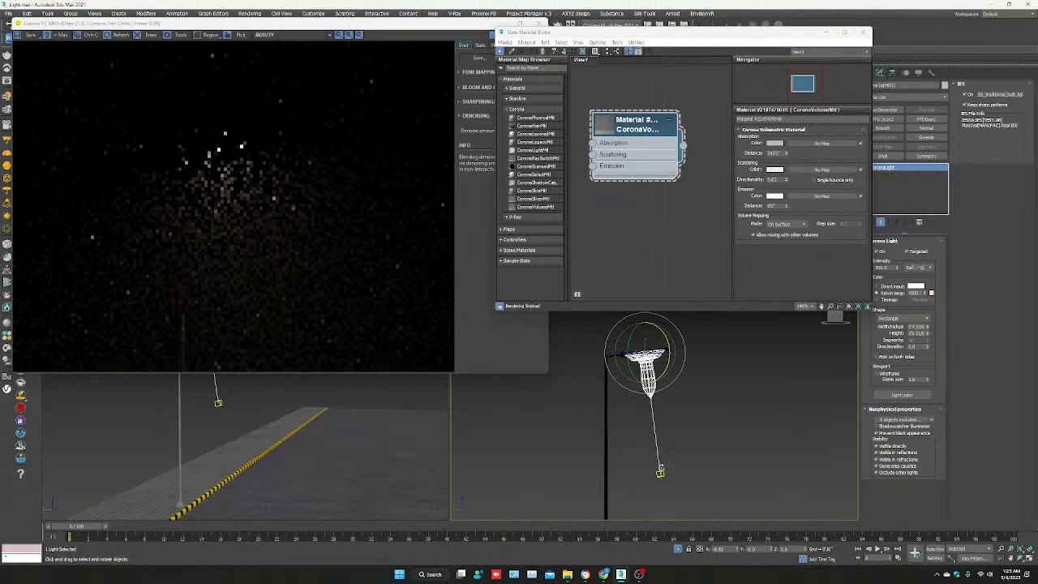
pyautogui.click(660, 472)
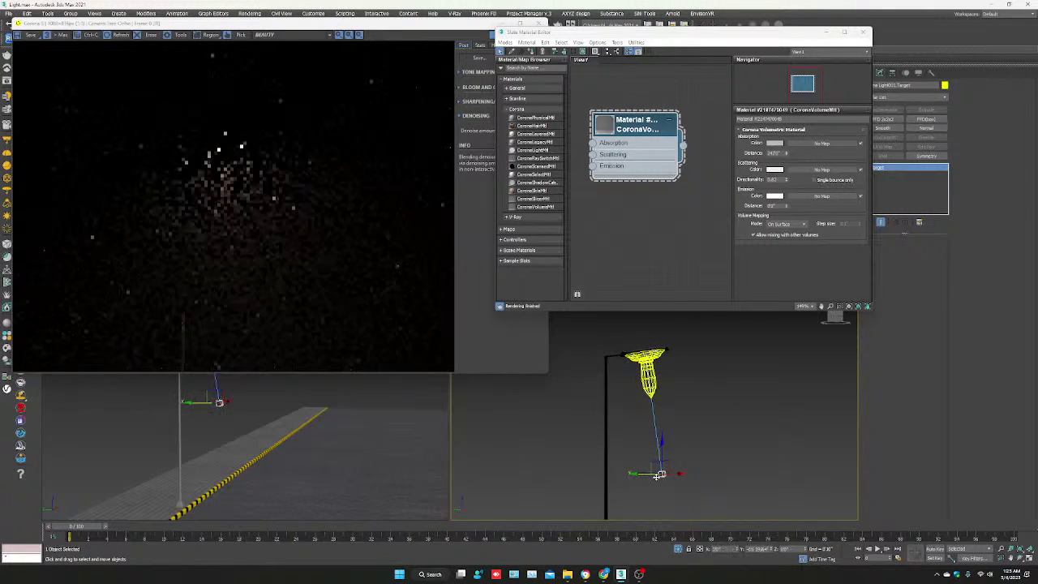
pyautogui.moveTo(656, 475)
pyautogui.mouseDown()
pyautogui.moveTo(674, 482)
pyautogui.moveTo(647, 485)
pyautogui.mouseUp()
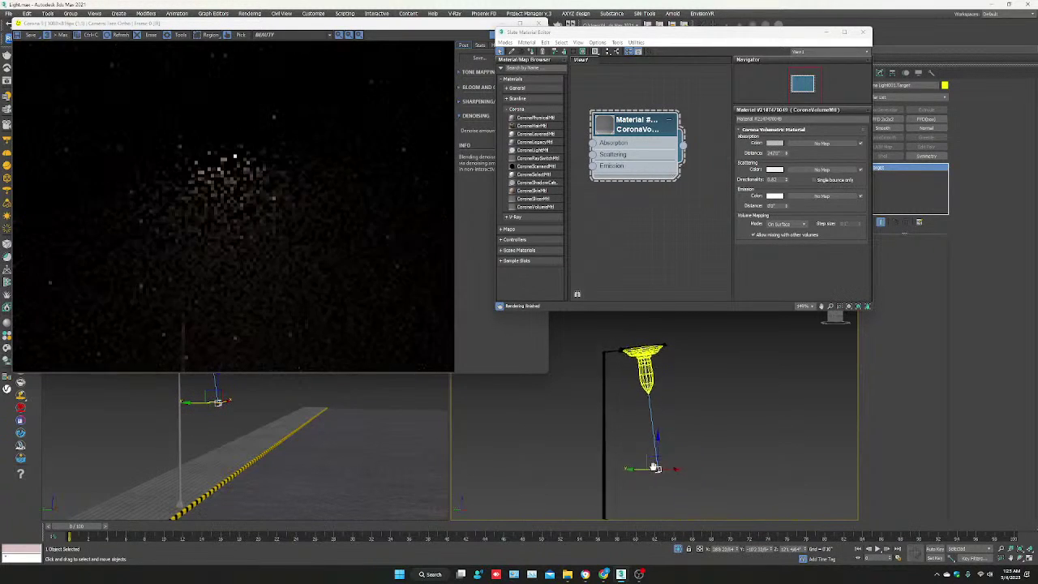
# - Lower the light and shift it slightly right within the lamp head
pyautogui.moveTo(655, 467); pyautogui.dragTo(651, 410, button='middle')
pyautogui.moveTo(651, 409); pyautogui.dragTo(653, 489)
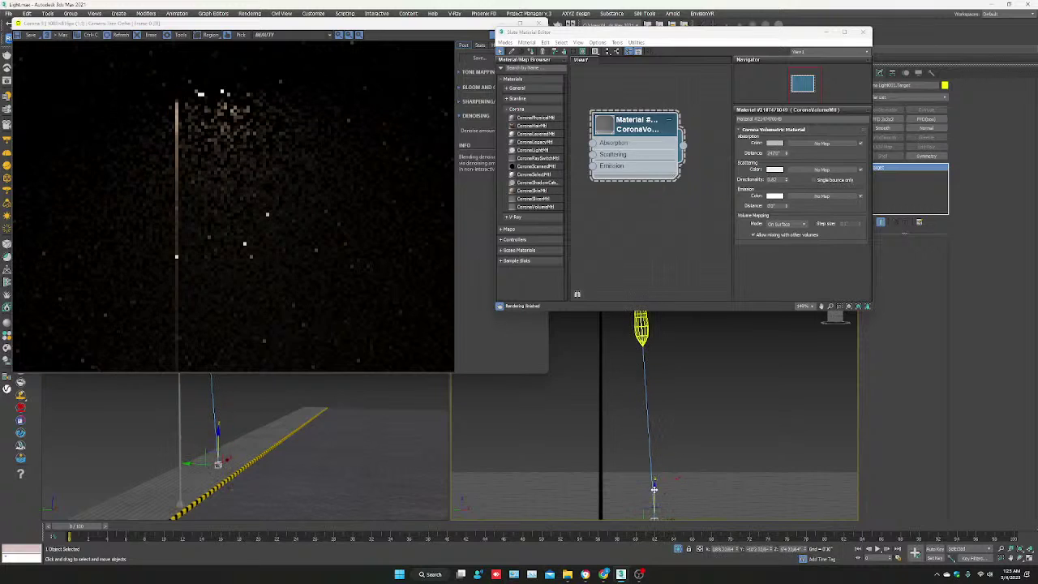
pyautogui.moveTo(654, 489); pyautogui.dragTo(637, 435, button='middle')
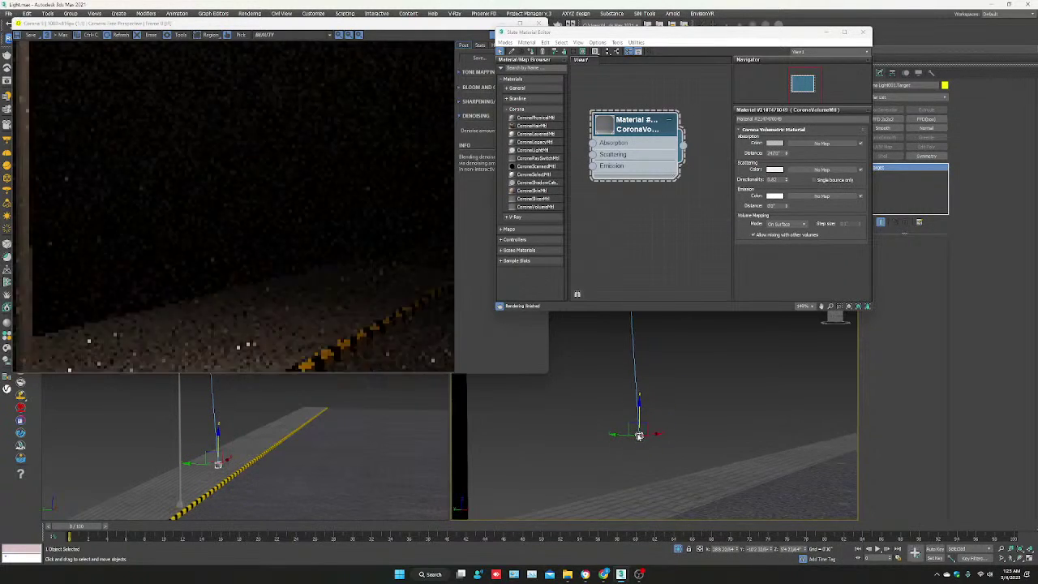
pyautogui.moveTo(637, 436); pyautogui.dragTo(614, 447, button='middle')
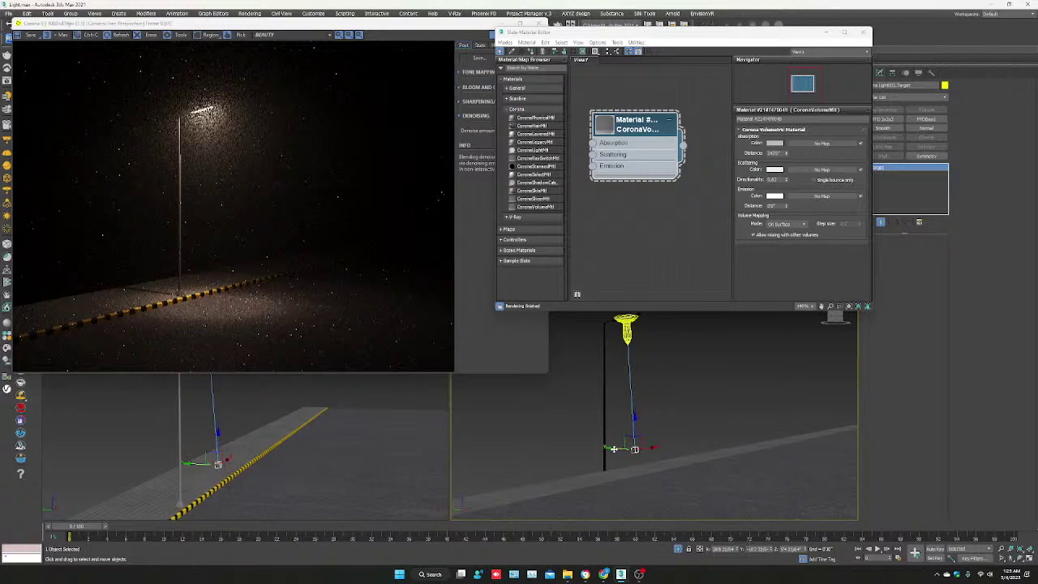
pyautogui.moveTo(614, 448); pyautogui.dragTo(627, 451)
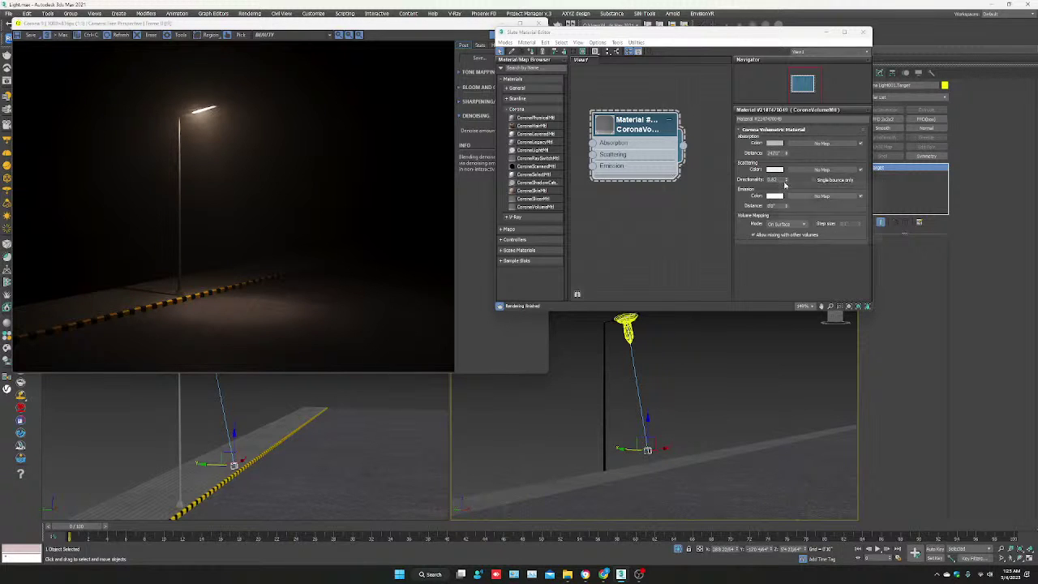
# - Tweak the fog's scattering directionality and confirm a new lamp light intensity
pyautogui.moveTo(784, 179); pyautogui.dragTo(783, 195)
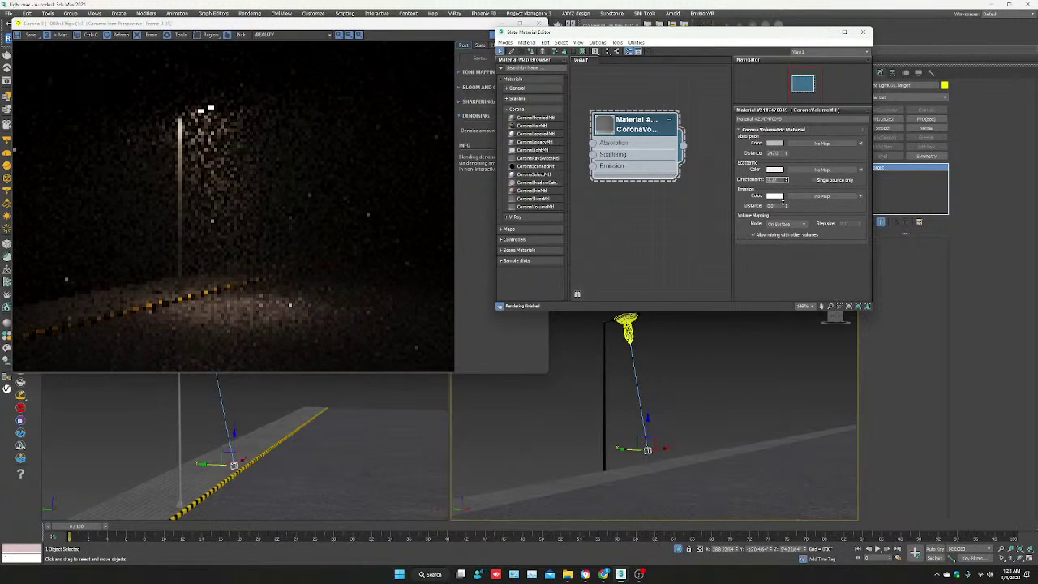
pyautogui.click(634, 356)
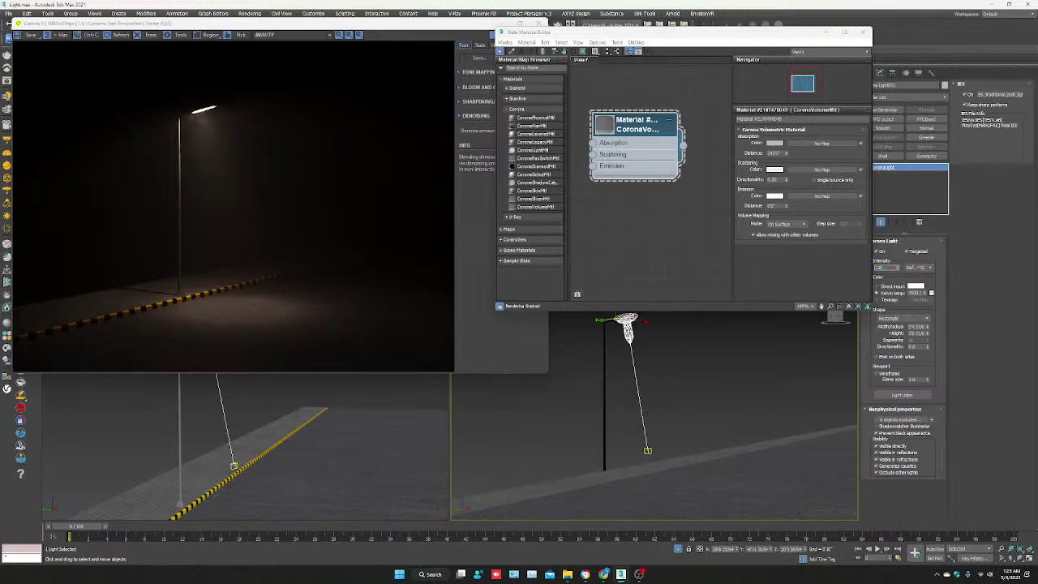
pyautogui.press('Return')
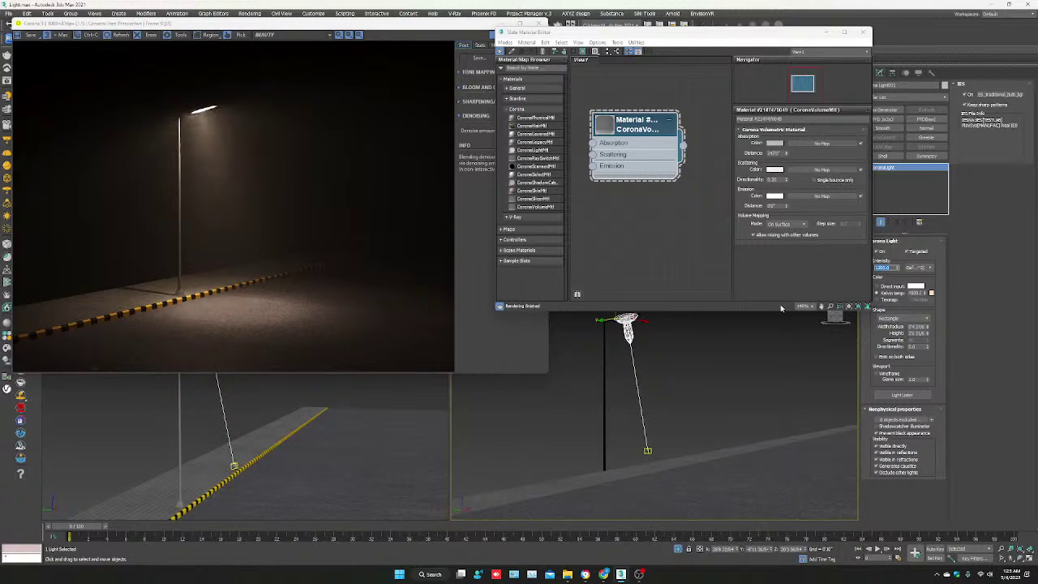
# - Try a saturated red fog emission colour, then set it back to light grey
pyautogui.click(774, 195)
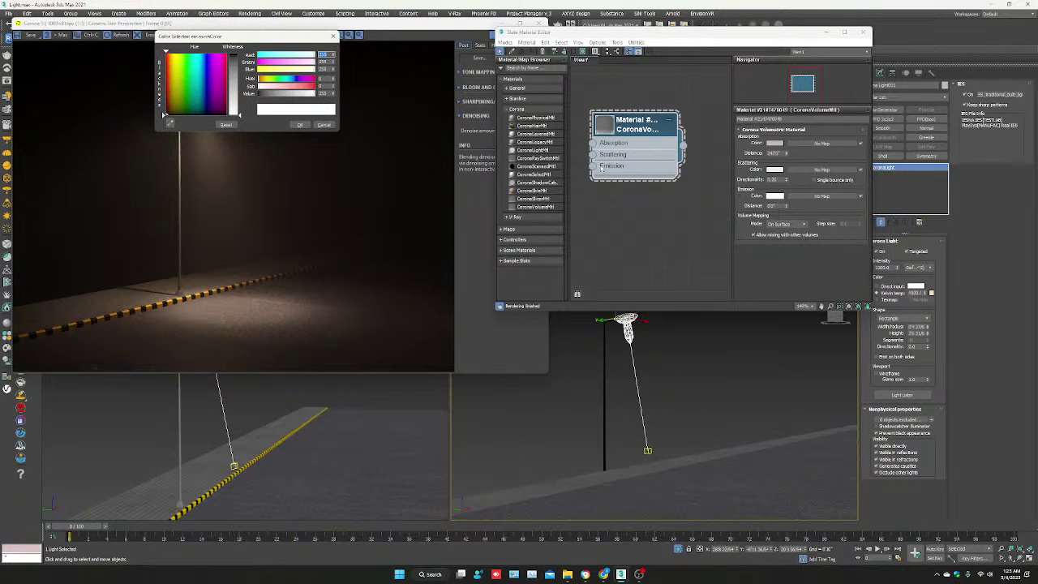
pyautogui.click(273, 90)
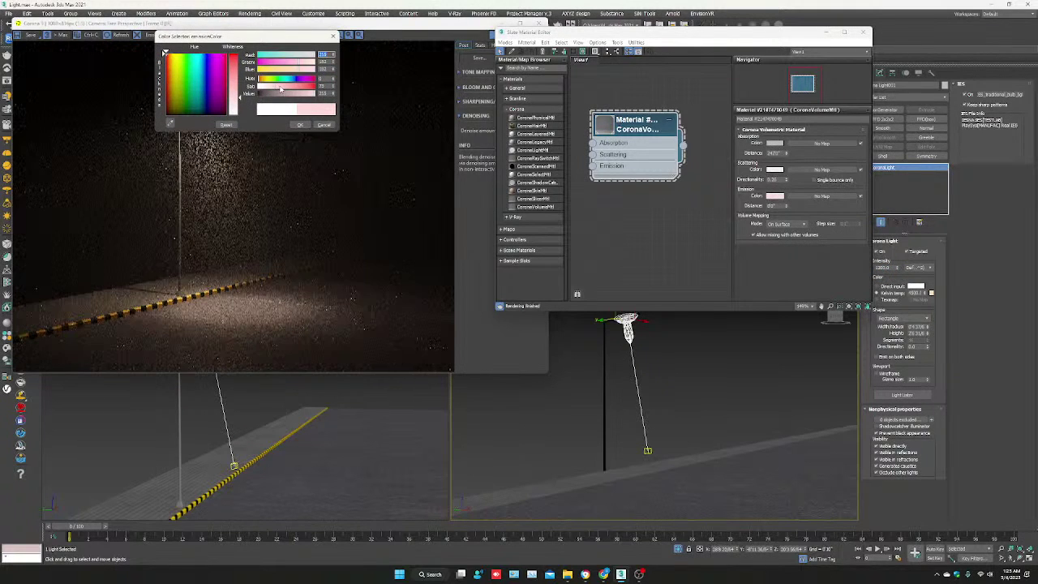
pyautogui.click(291, 96)
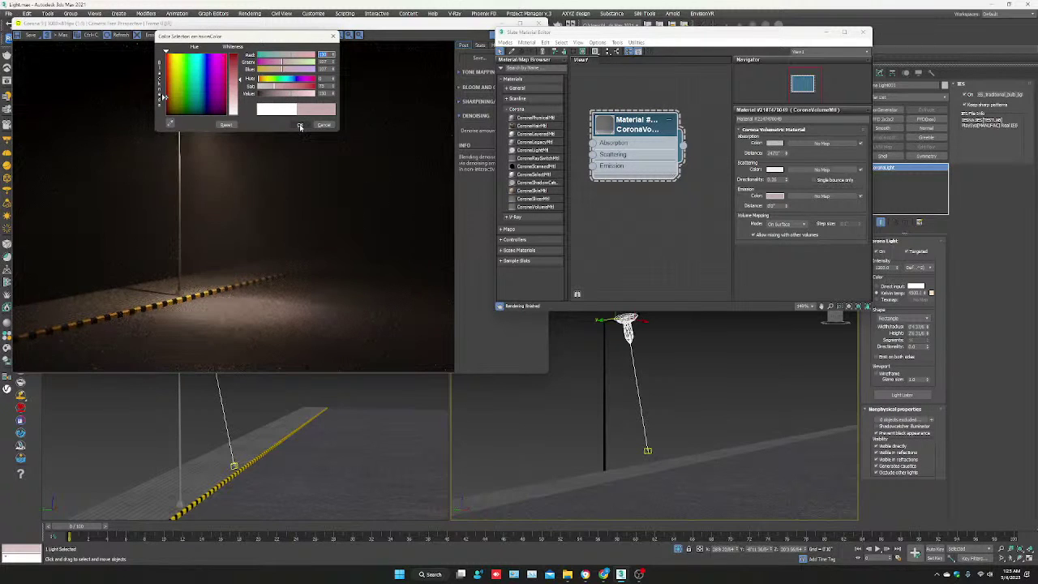
pyautogui.moveTo(293, 86); pyautogui.dragTo(305, 86)
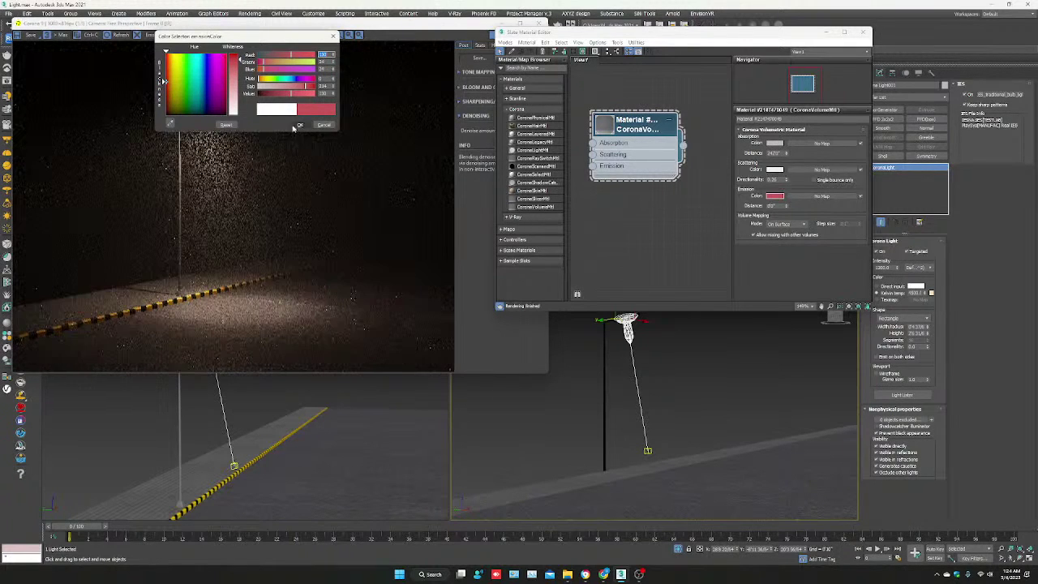
pyautogui.click(300, 126)
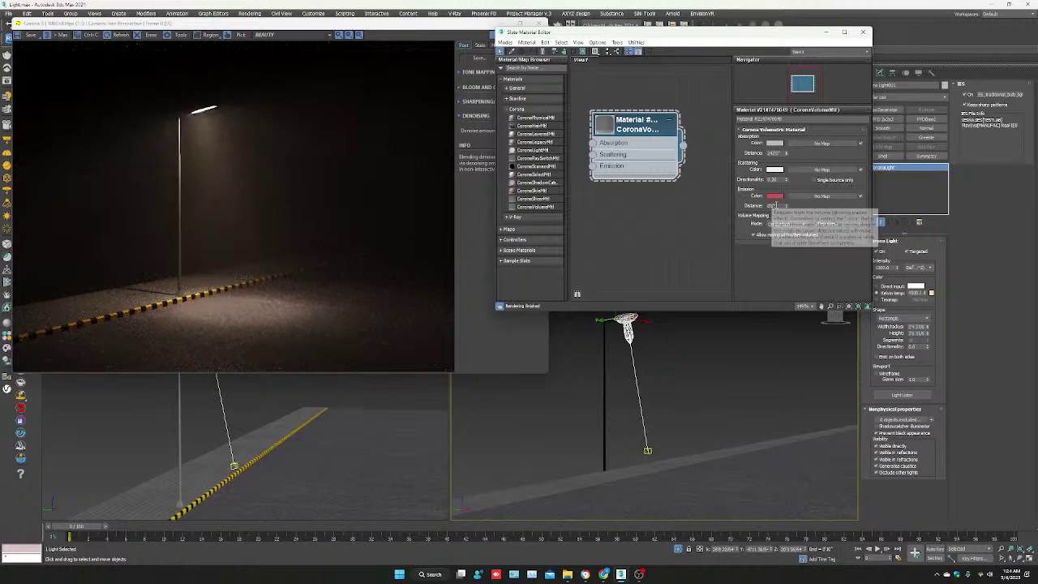
pyautogui.click(786, 205)
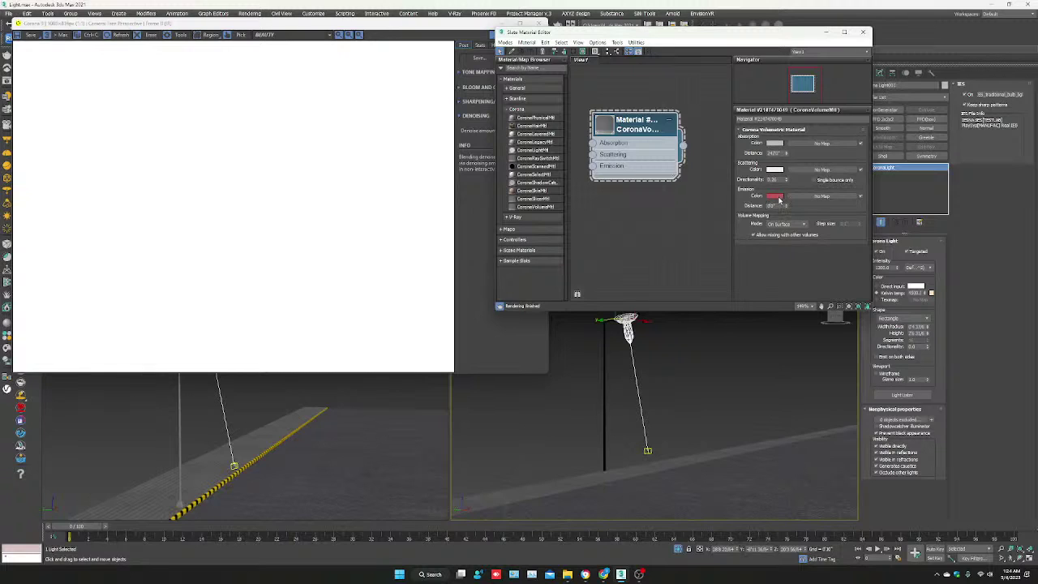
pyautogui.click(777, 197)
pyautogui.moveTo(270, 86); pyautogui.dragTo(257, 86)
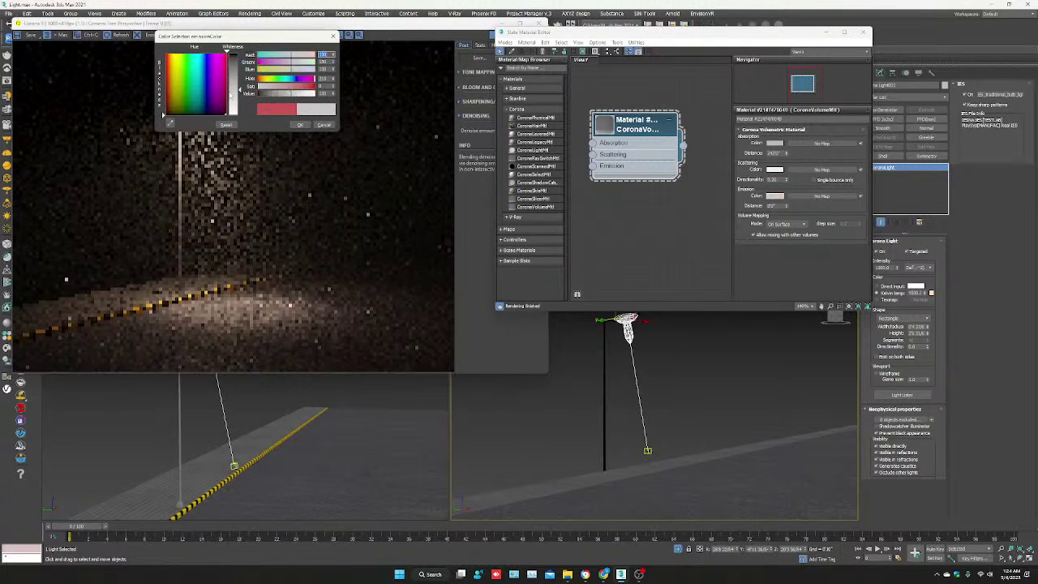
pyautogui.click(300, 125)
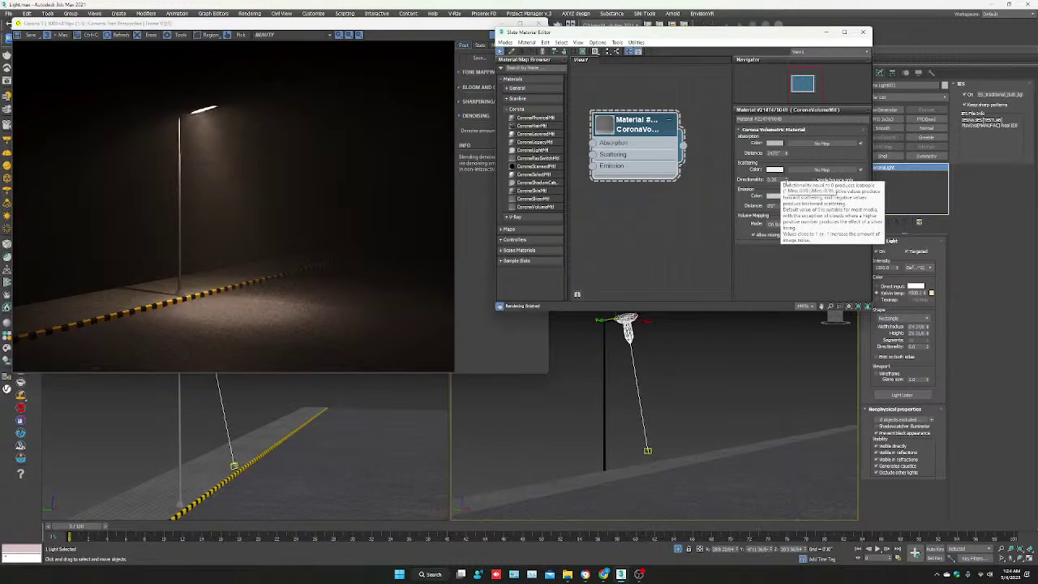
# - Adjust the fog's scattering directionality again and check the render window
pyautogui.moveTo(785, 180); pyautogui.dragTo(788, 171)
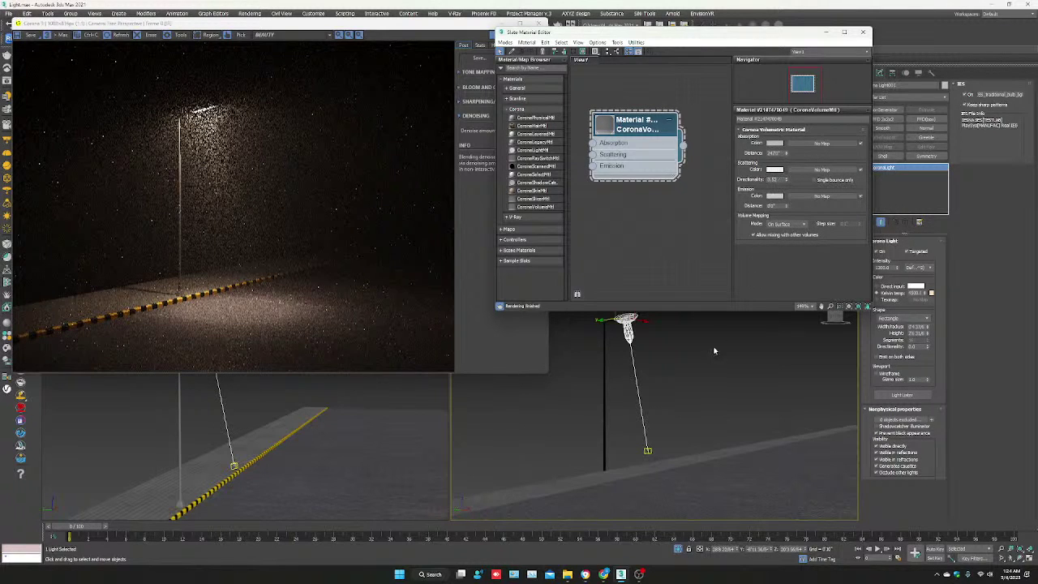
pyautogui.click(432, 28)
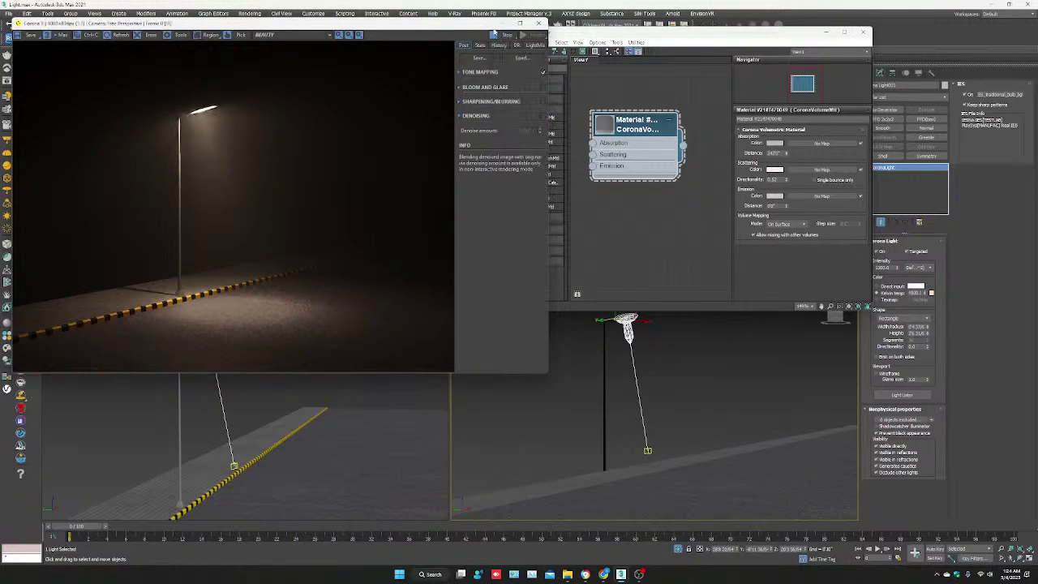
pyautogui.scroll(-3, 681, 407)
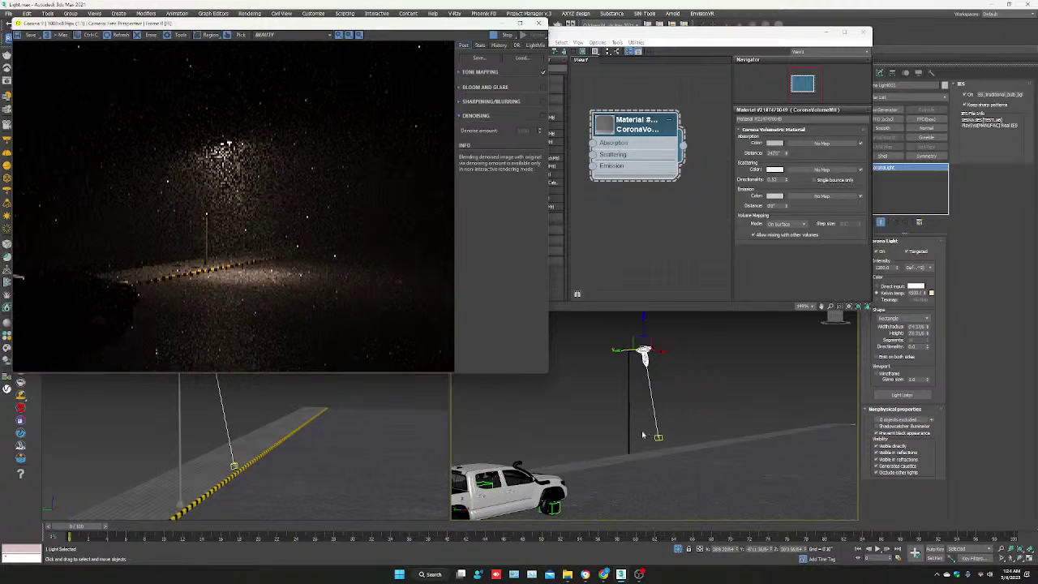
pyautogui.scroll(2, 633, 437)
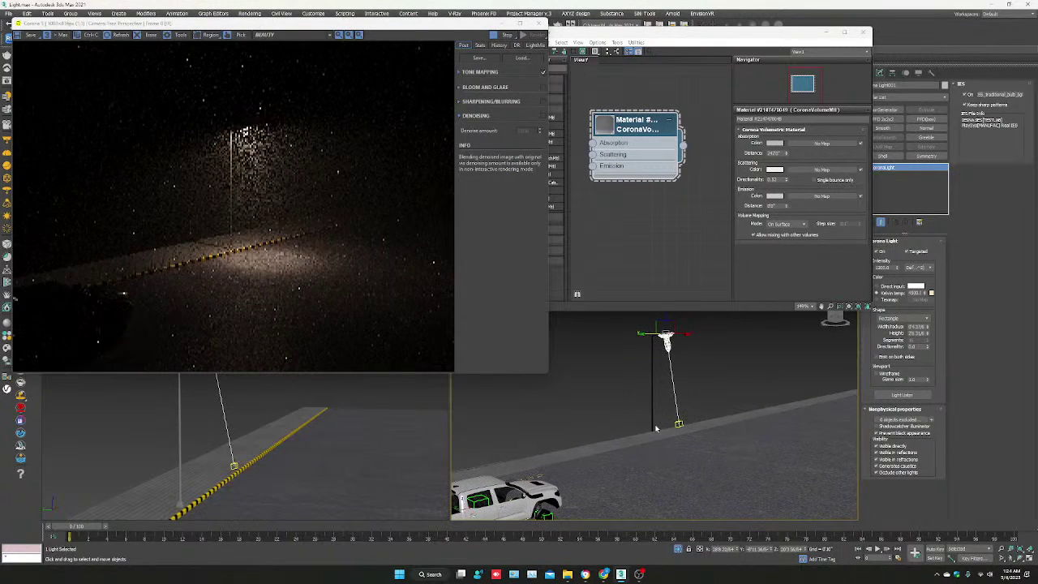
pyautogui.click(600, 453)
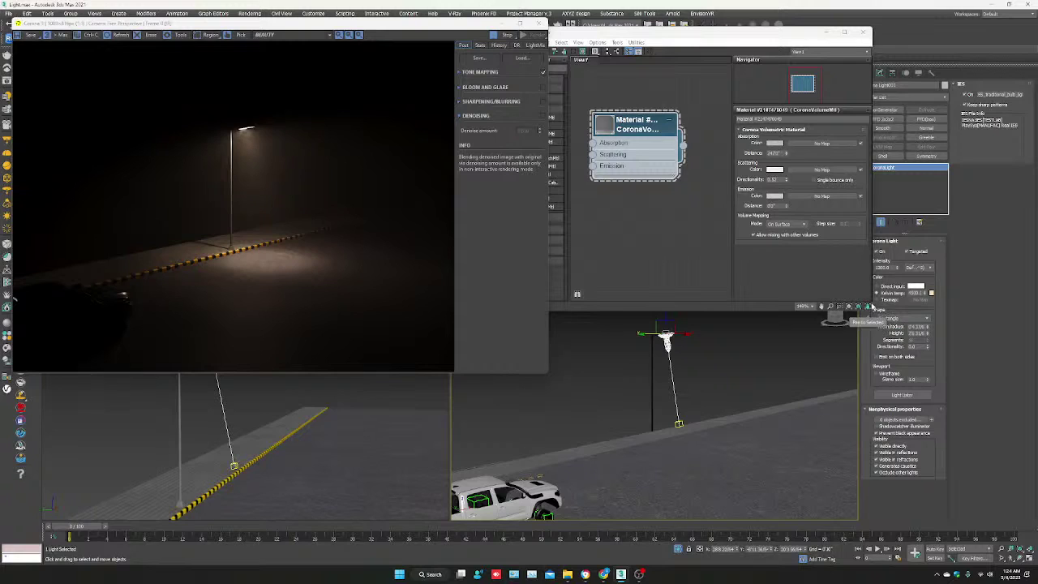
# - Bring the Slate Material Editor forward, narrow it, and minimize it
pyautogui.click(868, 307)
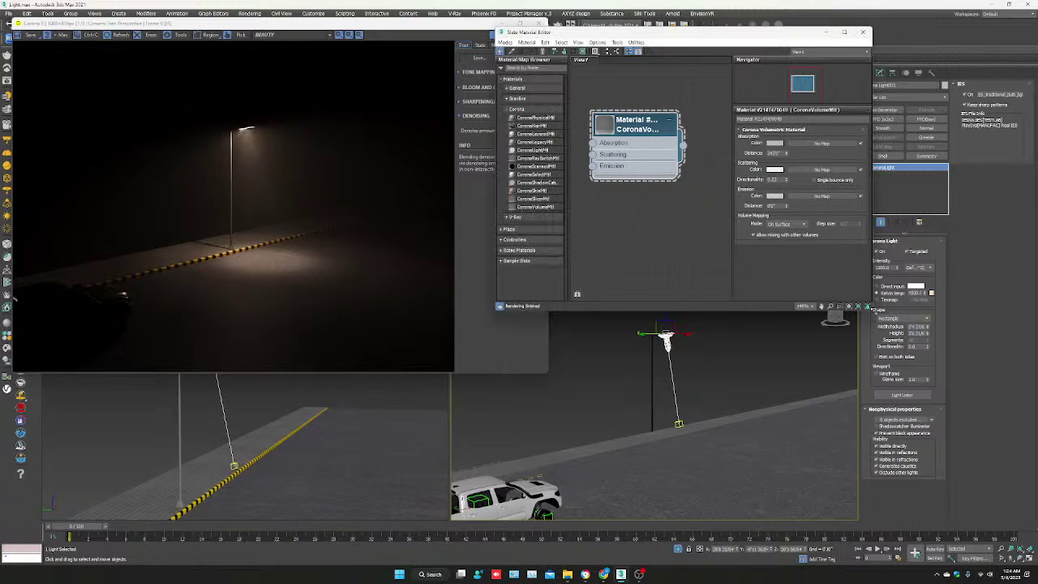
pyautogui.moveTo(868, 308); pyautogui.dragTo(828, 307)
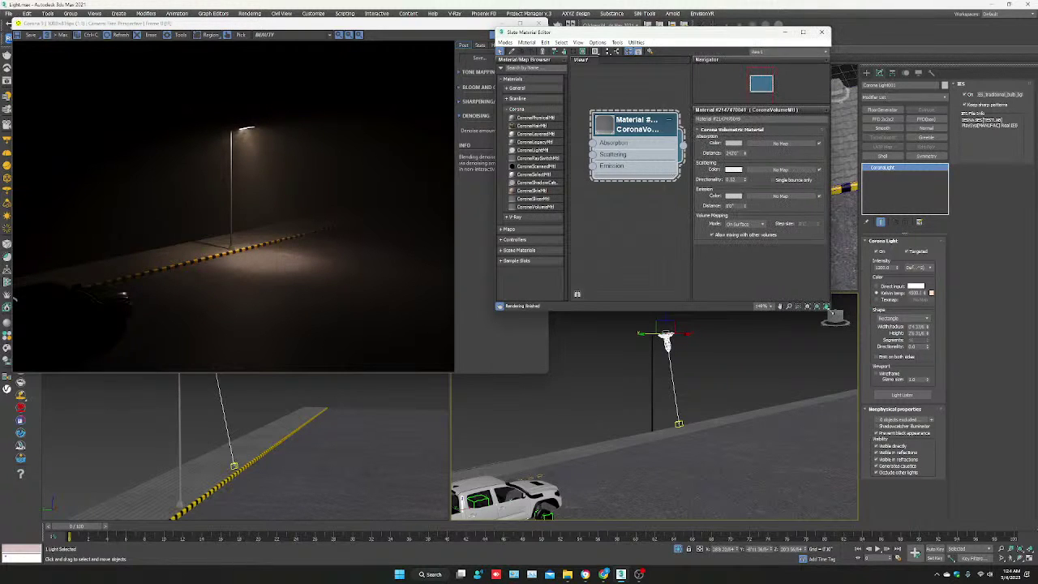
pyautogui.click(784, 34)
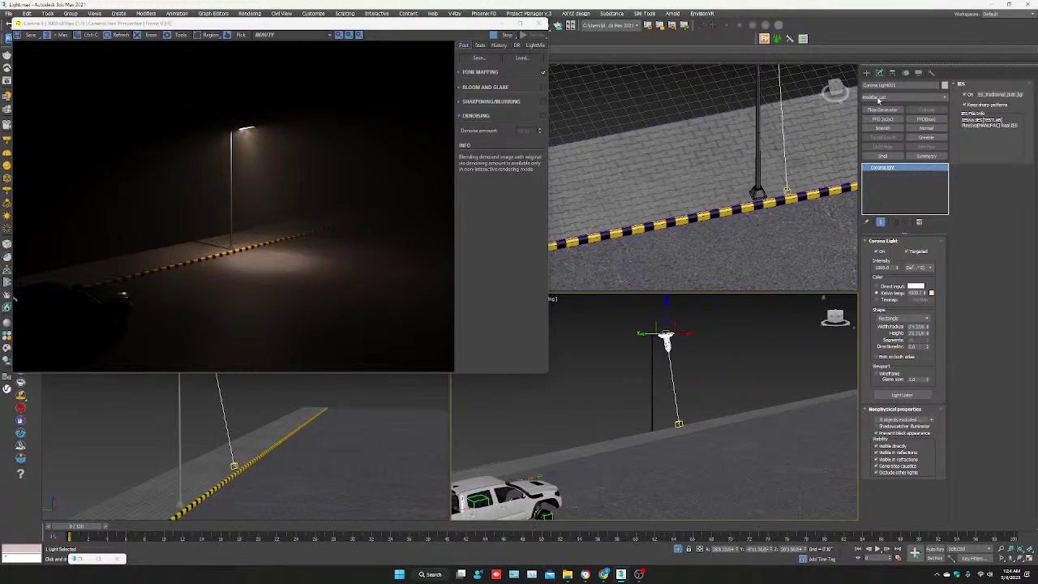
# - Create a new CoronaLight on the road beside the pickup truck
pyautogui.click(866, 72)
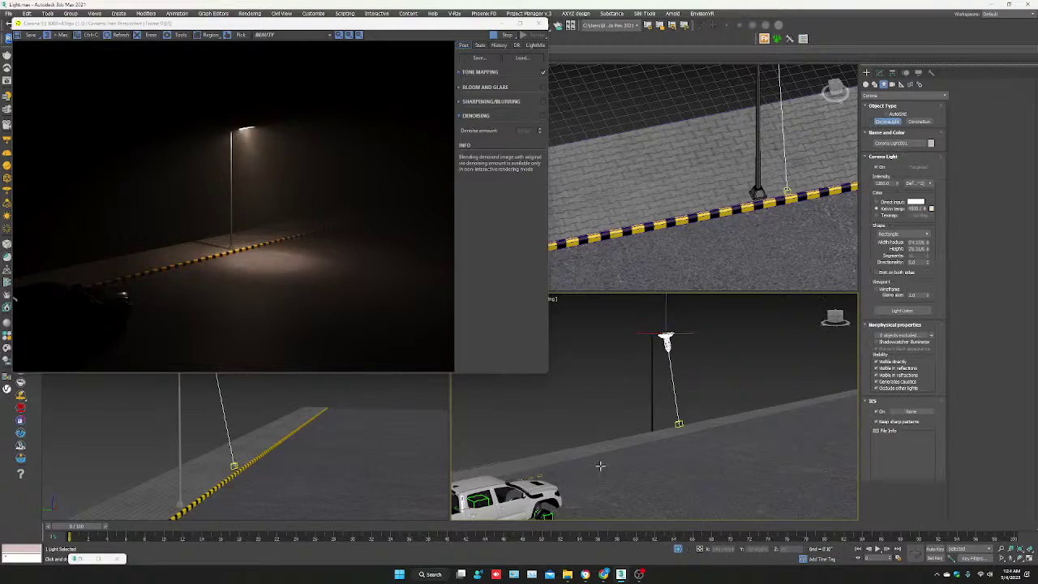
pyautogui.keyDown('alt'); pyautogui.moveTo(598, 467); pyautogui.dragTo(640, 468, button='middle'); pyautogui.keyUp('alt')
pyautogui.click(641, 469)
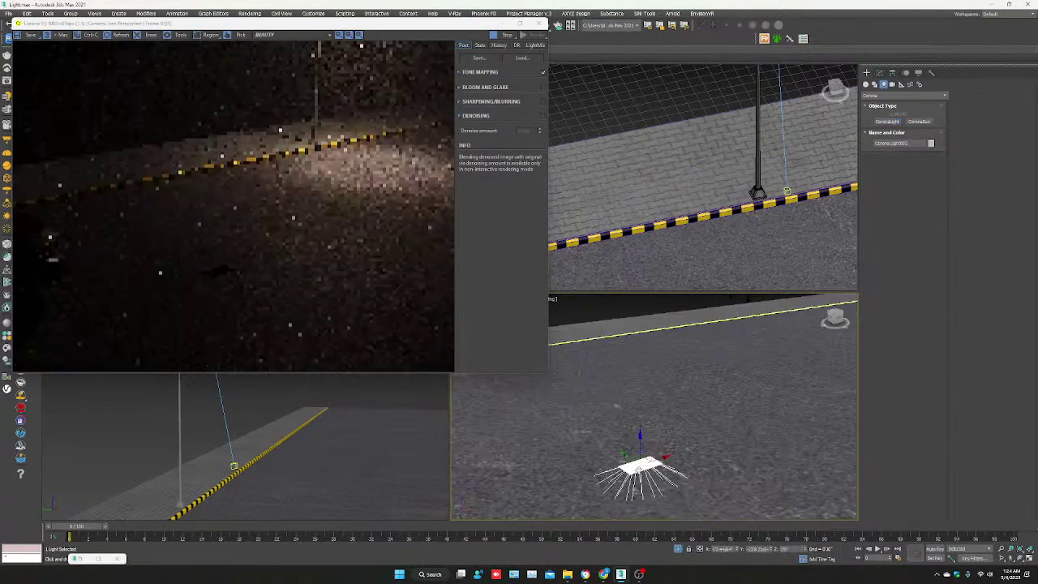
pyautogui.scroll(2, 640, 468)
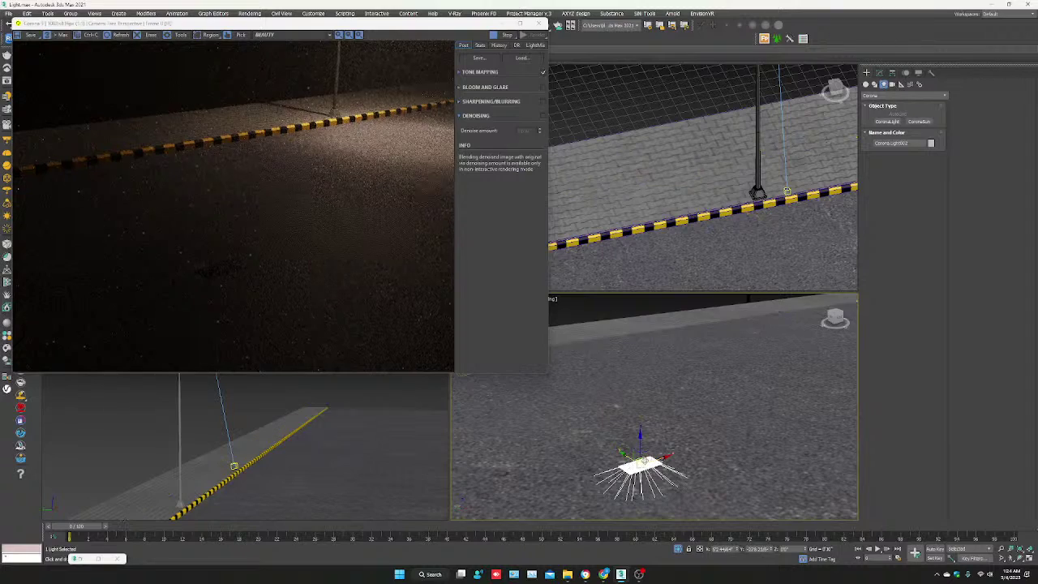
pyautogui.scroll(-3, 641, 467)
# - Rotate the new light upright so it aims along the road beside the truck
pyautogui.press('e')
pyautogui.moveTo(639, 436); pyautogui.dragTo(568, 493)
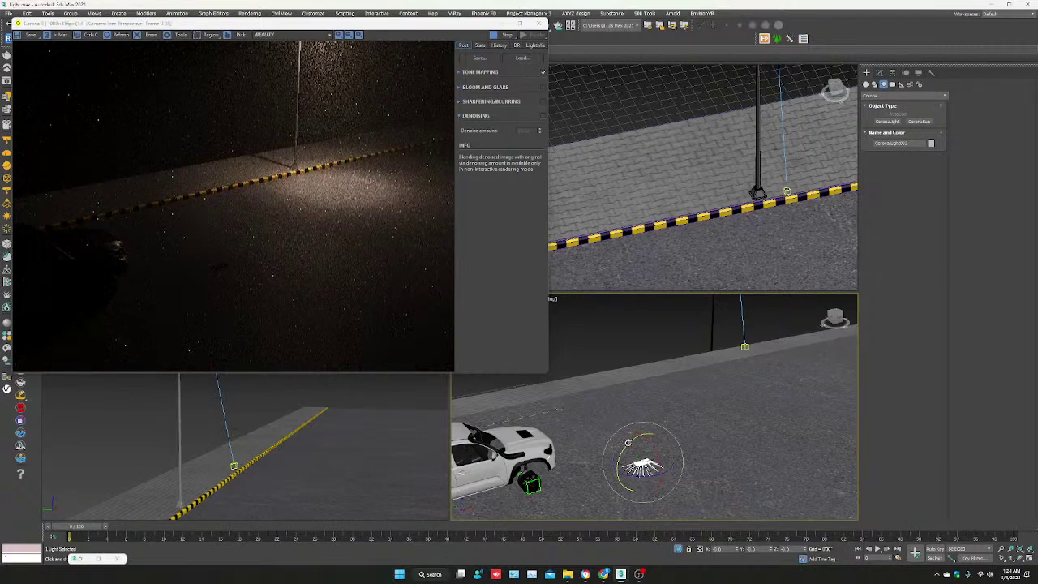
pyautogui.click(606, 459)
pyautogui.moveTo(606, 459); pyautogui.dragTo(598, 467)
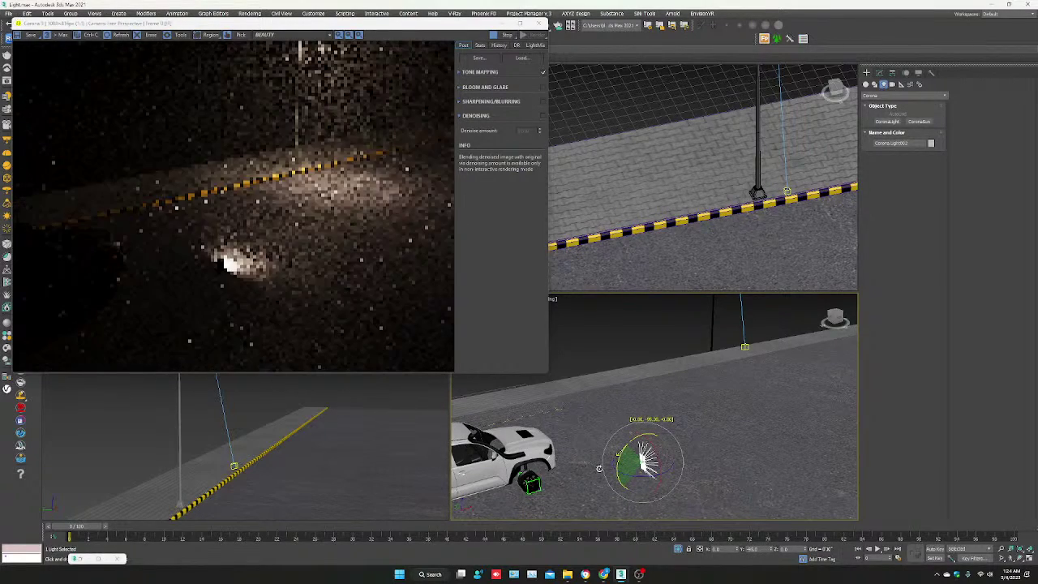
pyautogui.press('w')
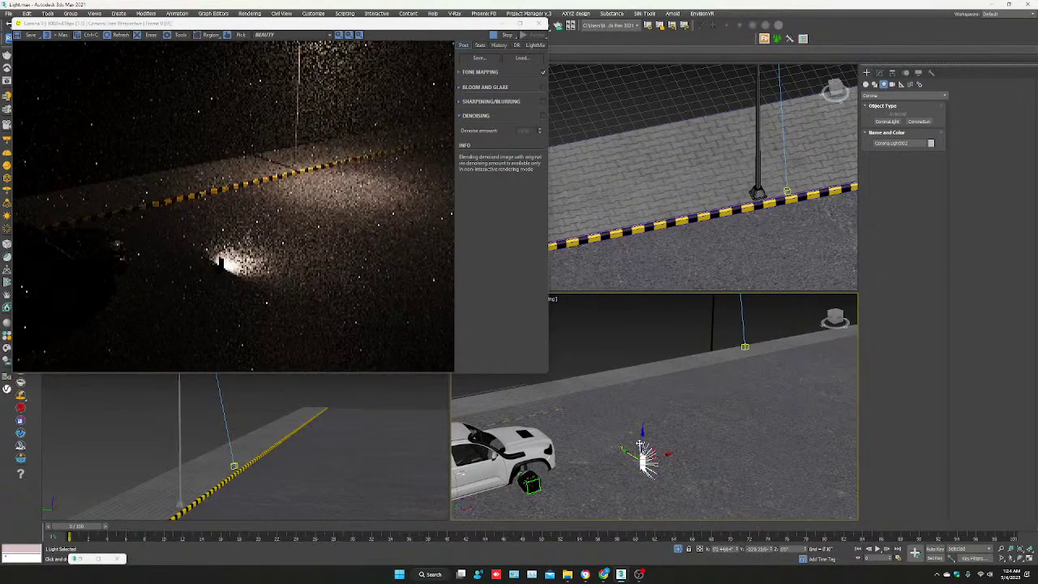
pyautogui.click(879, 72)
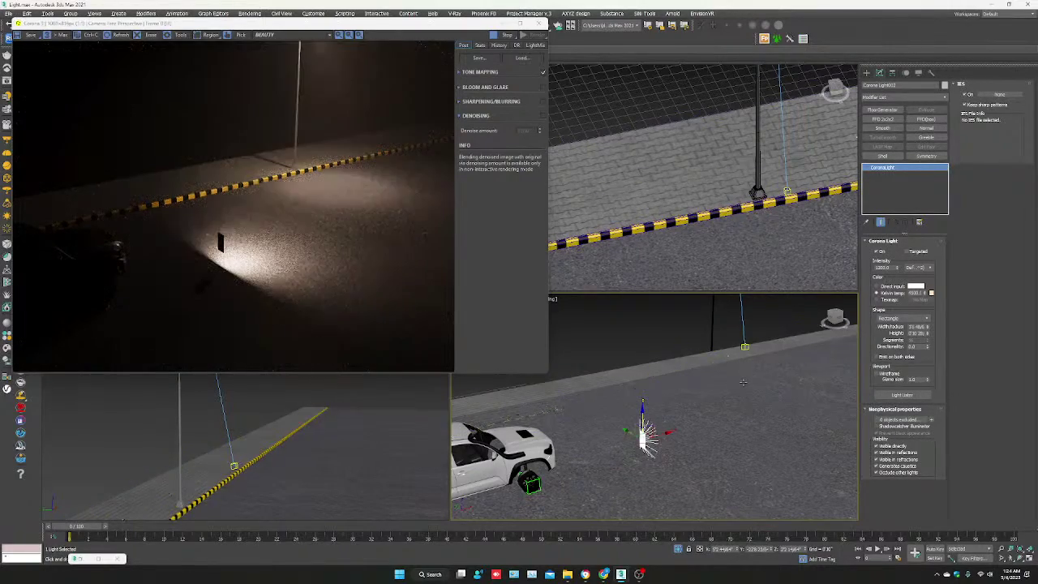
pyautogui.hotkey('alt', 'w')
pyautogui.moveTo(676, 390)
pyautogui.keyDown('alt'); pyautogui.mouseDown(button='middle')
pyautogui.moveTo(560, 391)
pyautogui.moveTo(629, 408)
pyautogui.mouseUp(button='middle'); pyautogui.keyUp('alt')
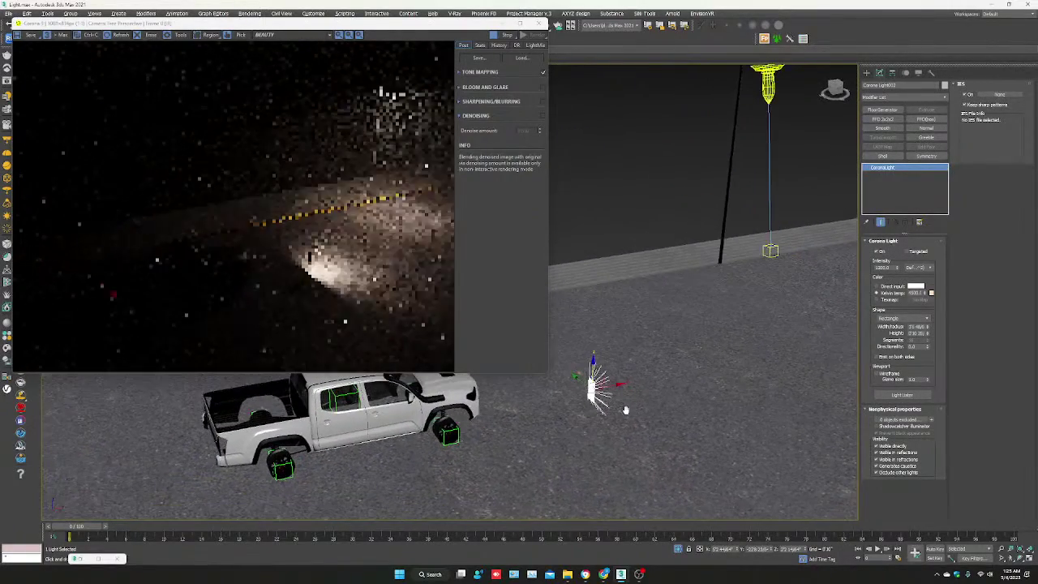
pyautogui.click(903, 318)
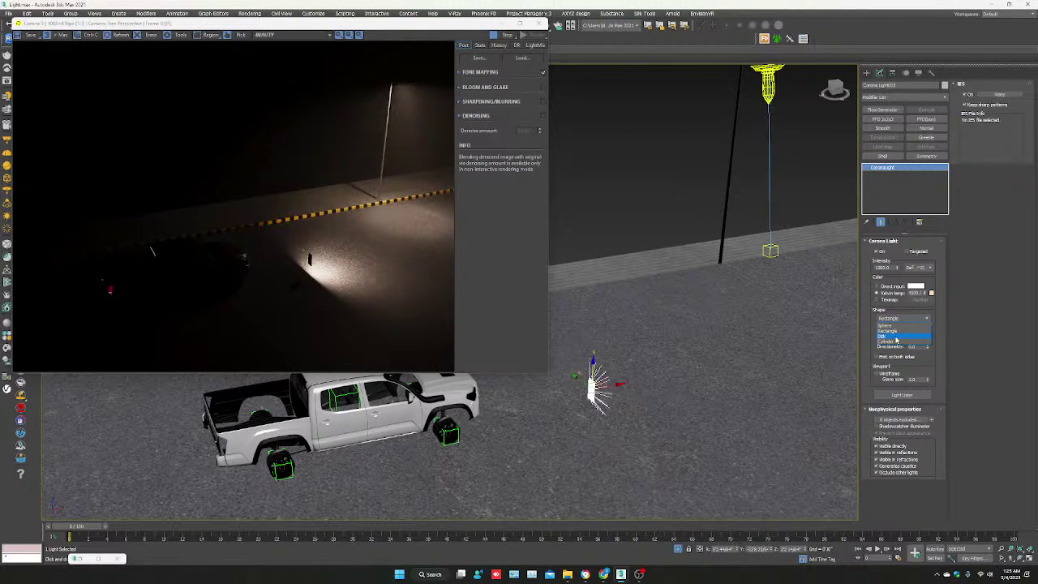
# - Make the light a Disk and load Real-IES_downlight_intense_pure_white_led.ies after trying a wide bright profile
pyautogui.click(896, 336)
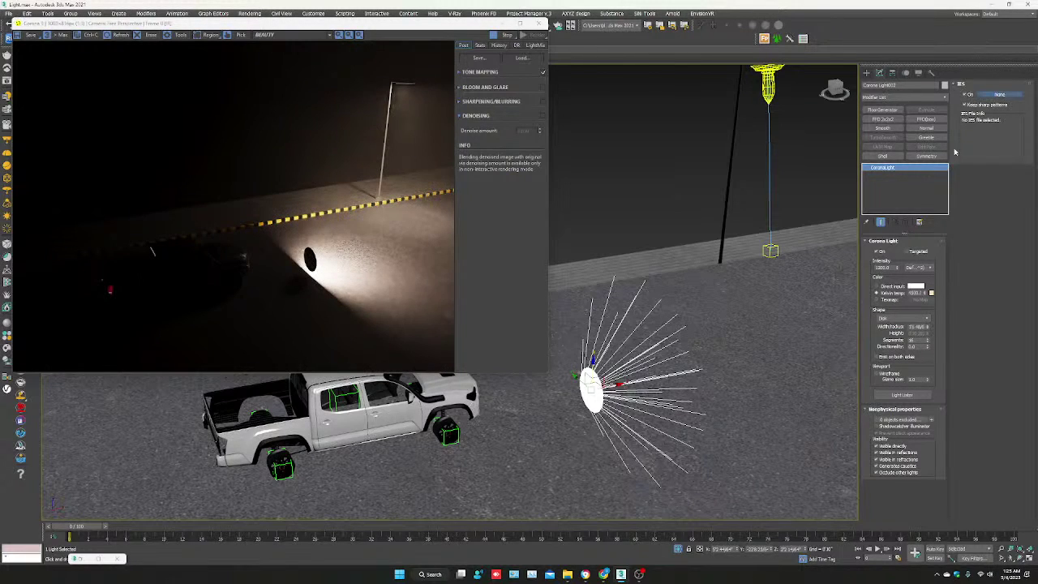
pyautogui.click(999, 94)
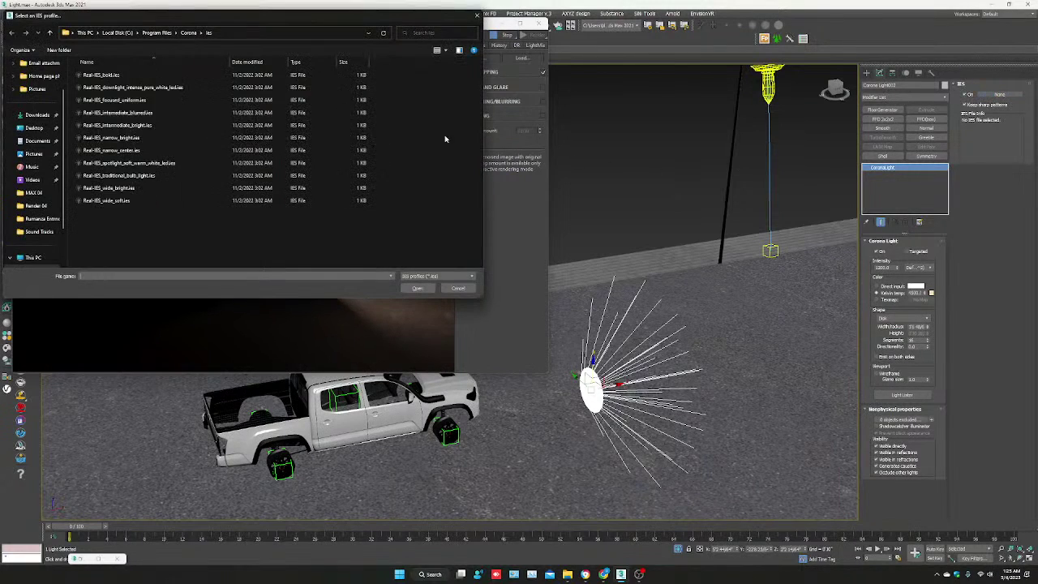
pyautogui.doubleClick(122, 188)
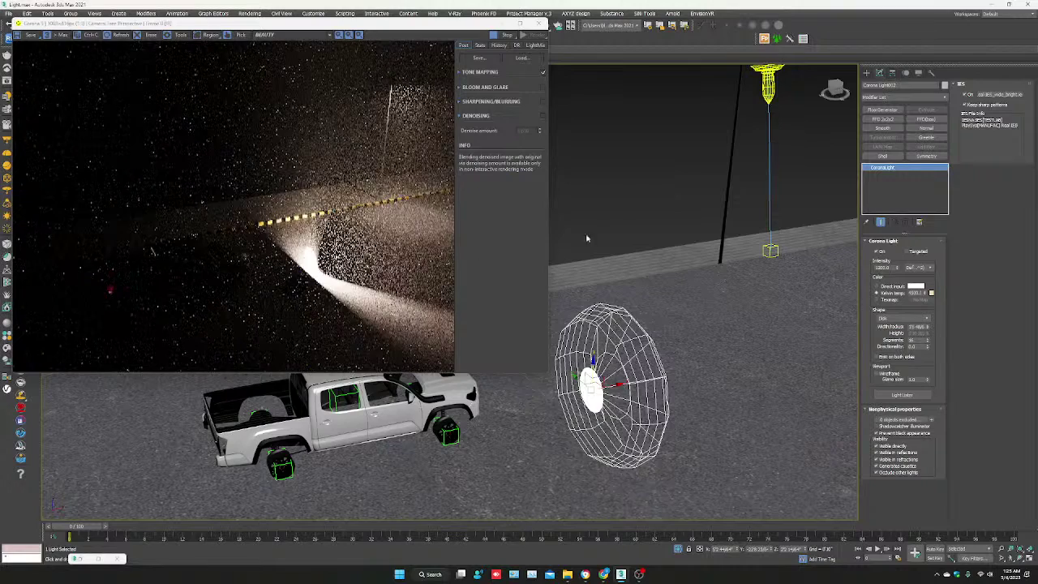
pyautogui.click(999, 94)
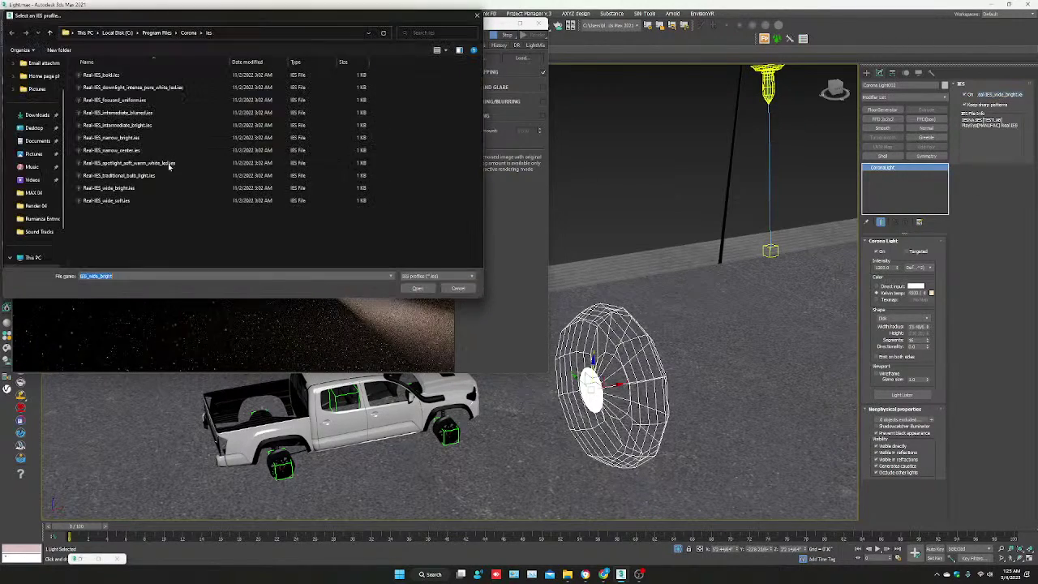
pyautogui.doubleClick(136, 87)
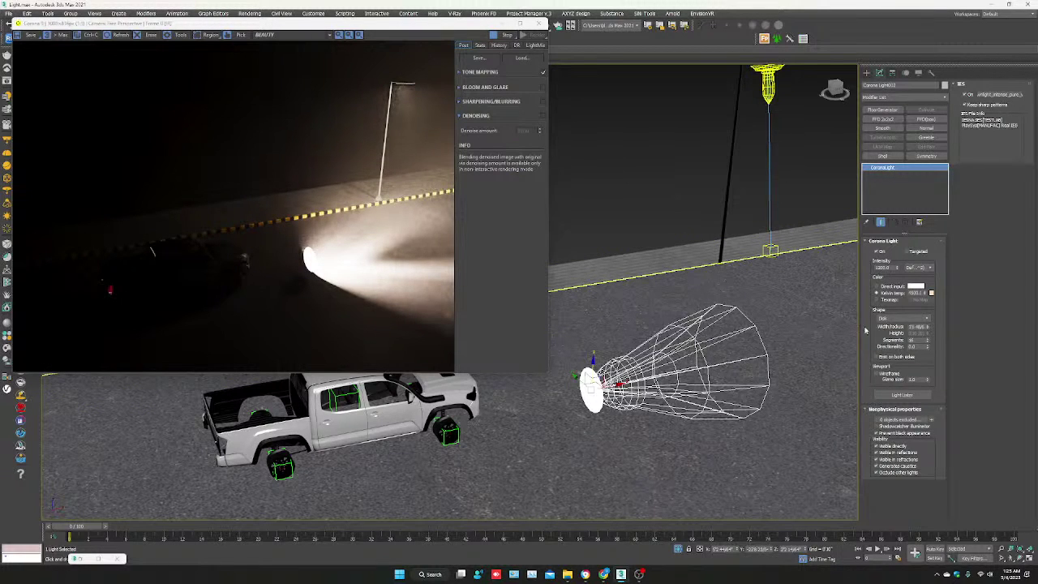
# - Lower the light's Intensity to 50
pyautogui.press('Return')
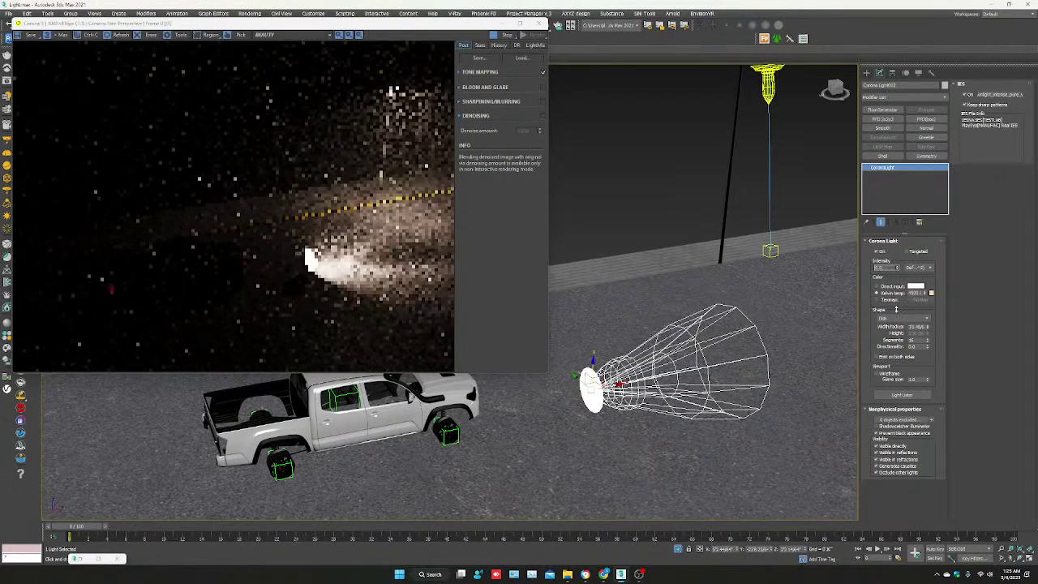
pyautogui.write('50')
pyautogui.press('Return')
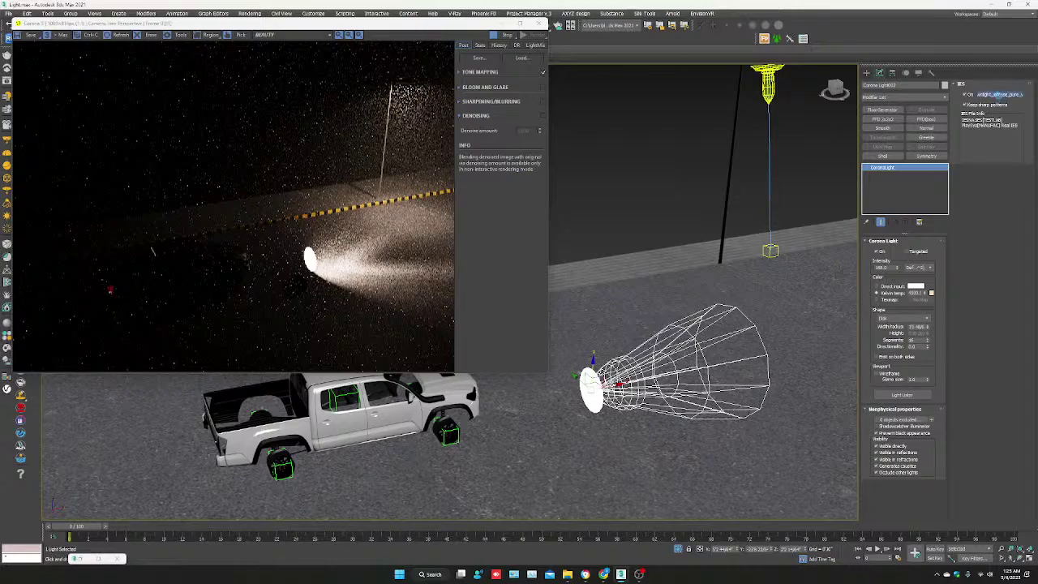
pyautogui.click(997, 95)
# - Load a narrower-beam IES profile and move the light to the truck's front at headlight height
pyautogui.doubleClick(98, 76)
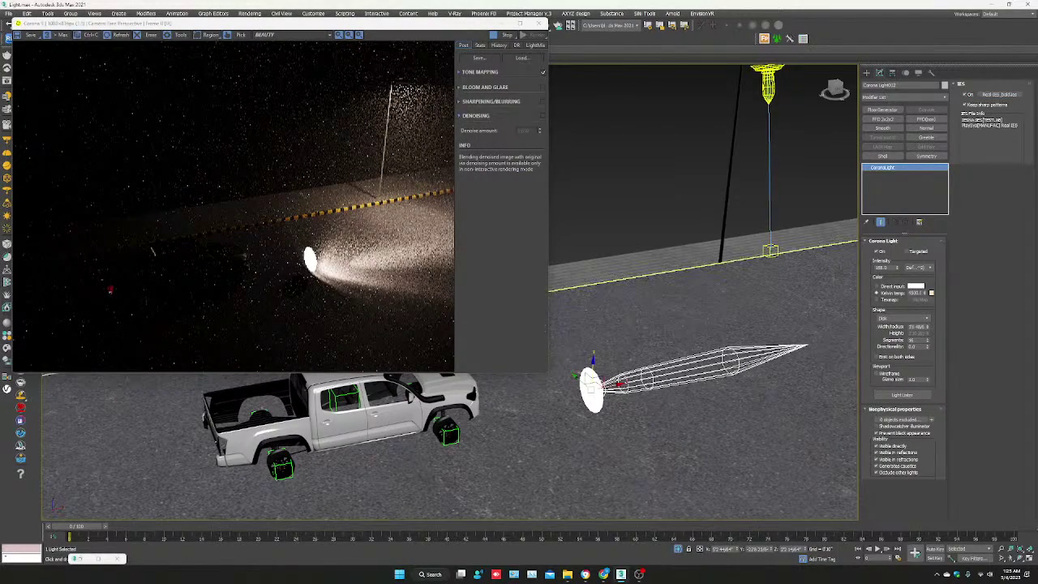
pyautogui.keyDown('alt'); pyautogui.moveTo(584, 414); pyautogui.dragTo(661, 433, button='middle'); pyautogui.keyUp('alt')
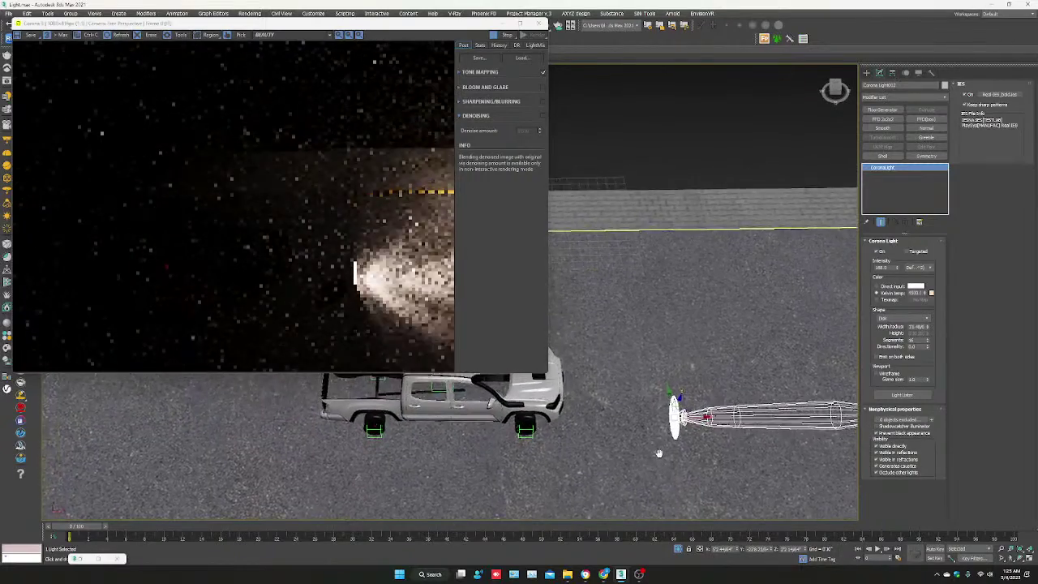
pyautogui.moveTo(670, 405); pyautogui.dragTo(554, 397)
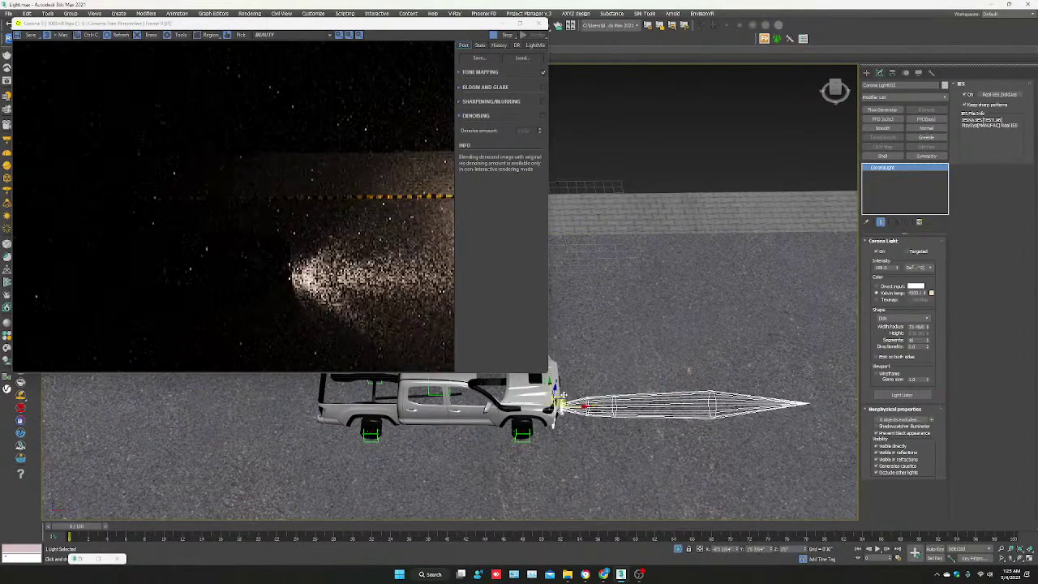
pyautogui.scroll(2, 556, 405)
pyautogui.scroll(4, 559, 412)
pyautogui.keyDown('alt'); pyautogui.moveTo(558, 412); pyautogui.dragTo(540, 472, button='middle'); pyautogui.keyUp('alt')
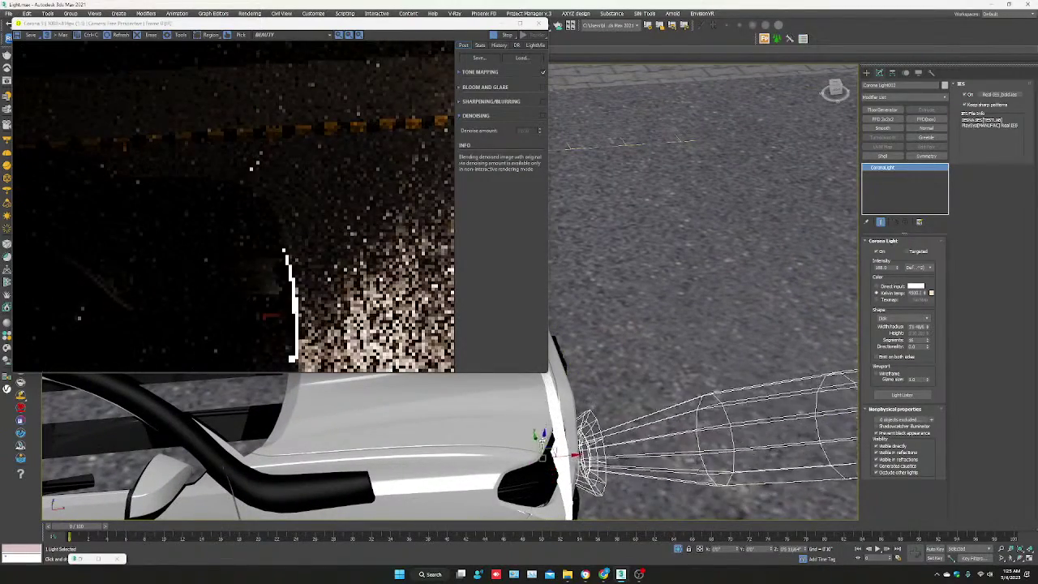
pyautogui.moveTo(539, 472); pyautogui.dragTo(541, 438)
# - Shrink the disk radius and tilt the headlight beam slightly downward
pyautogui.moveTo(927, 326); pyautogui.dragTo(928, 351)
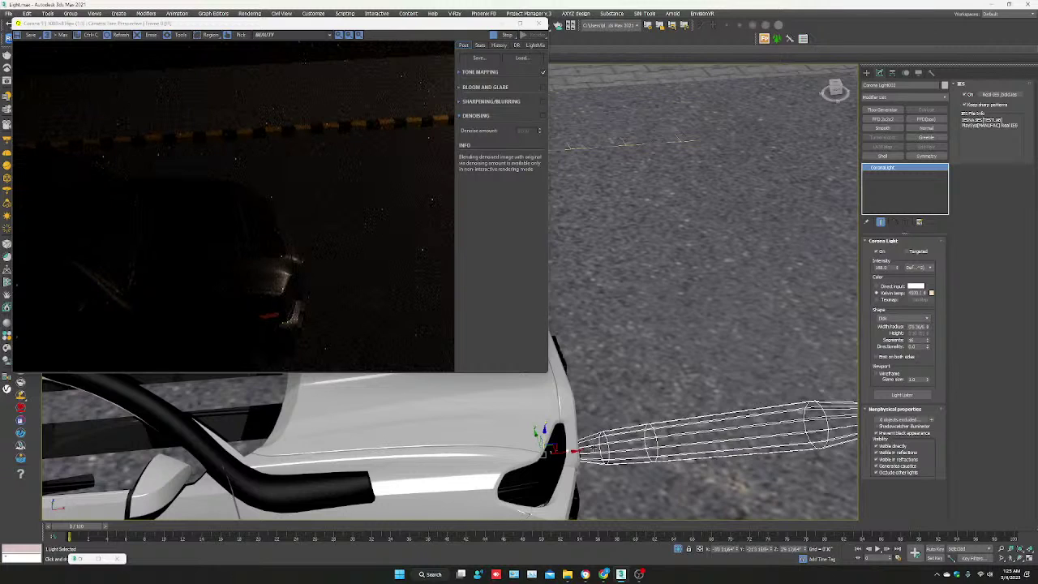
pyautogui.click(577, 451)
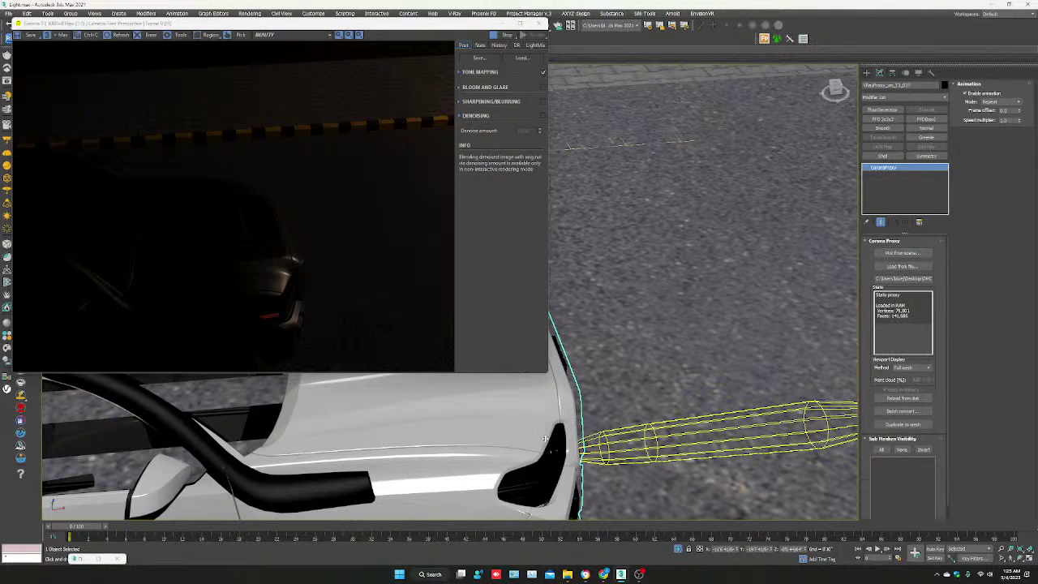
pyautogui.click(577, 451)
pyautogui.click(578, 451)
pyautogui.click(595, 447)
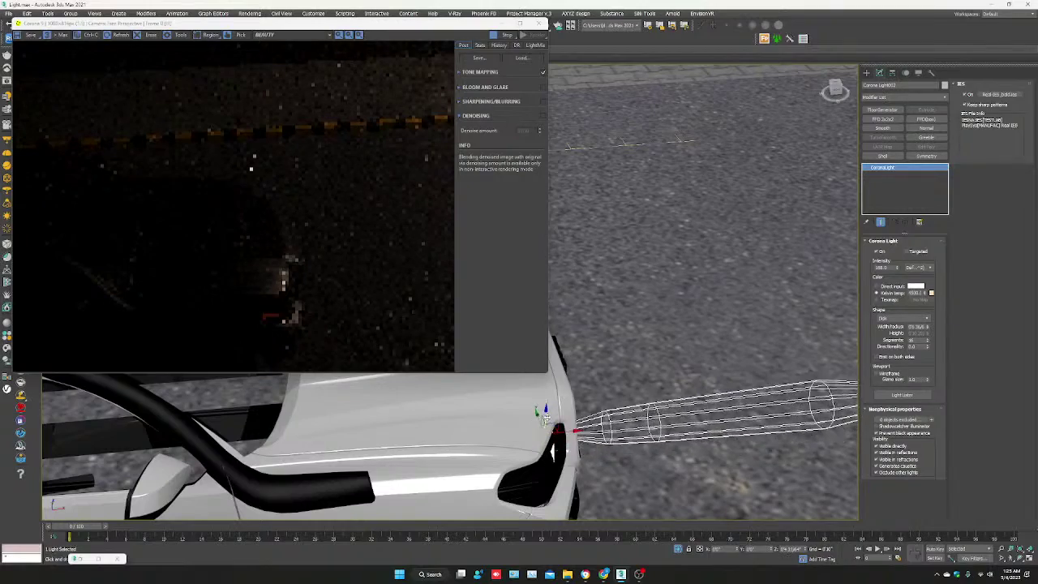
pyautogui.moveTo(543, 442)
pyautogui.keyDown('alt'); pyautogui.mouseDown(button='middle')
pyautogui.moveTo(531, 436)
pyautogui.moveTo(565, 381)
pyautogui.mouseUp(button='middle'); pyautogui.keyUp('alt')
pyautogui.press('e')
pyautogui.moveTo(556, 384); pyautogui.dragTo(548, 404)
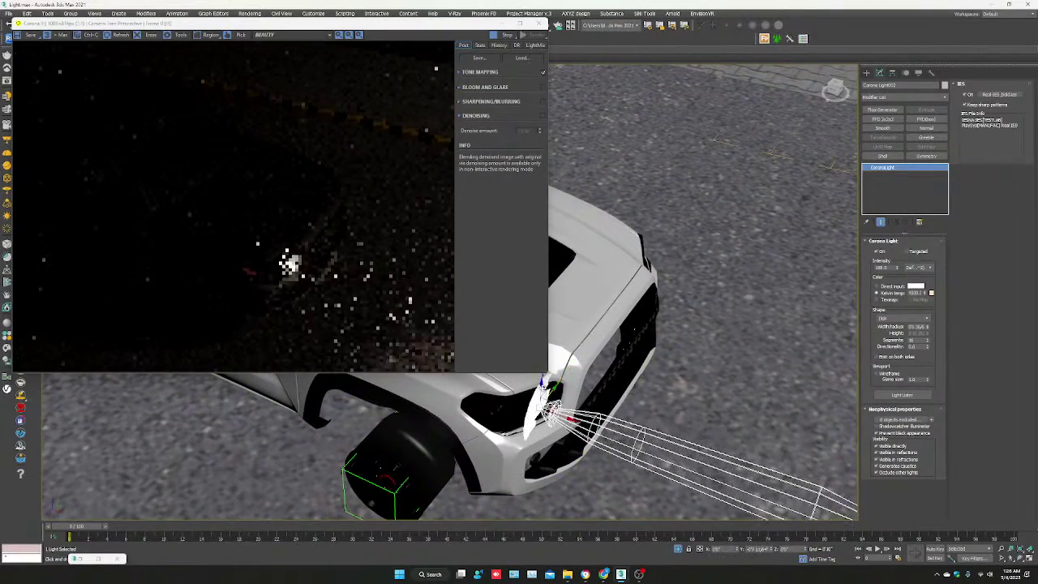
pyautogui.moveTo(549, 404)
pyautogui.keyDown('alt'); pyautogui.mouseDown(button='middle')
pyautogui.moveTo(556, 370)
pyautogui.moveTo(544, 400)
pyautogui.moveTo(568, 409)
pyautogui.mouseUp(button='middle'); pyautogui.keyUp('alt')
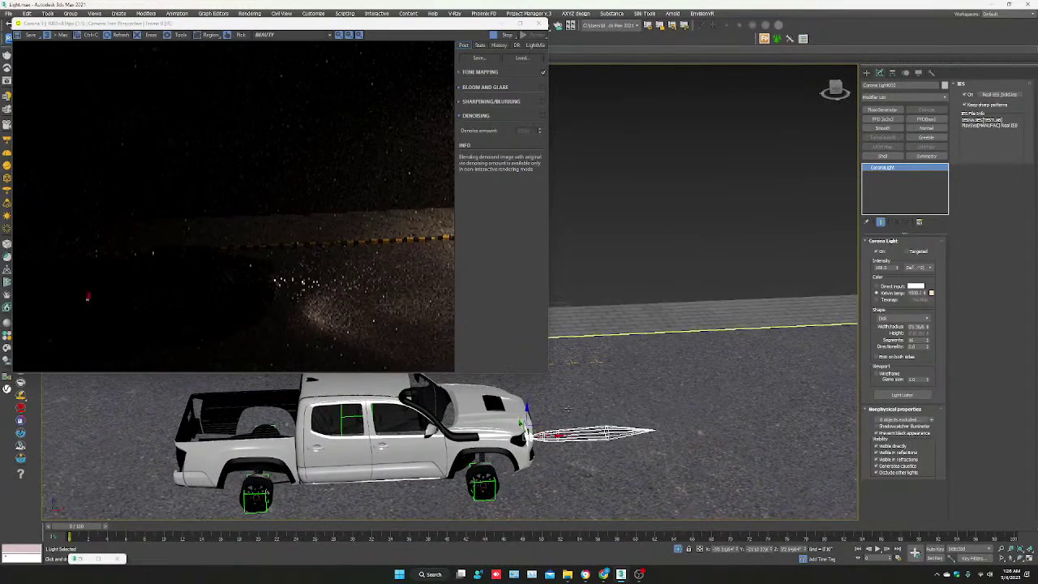
# - Lower the headlight's Kelvin temperature to an orange tint and enlarge the Corona frame buffer window
pyautogui.scroll(3, 629, 418)
pyautogui.scroll(2, 629, 418)
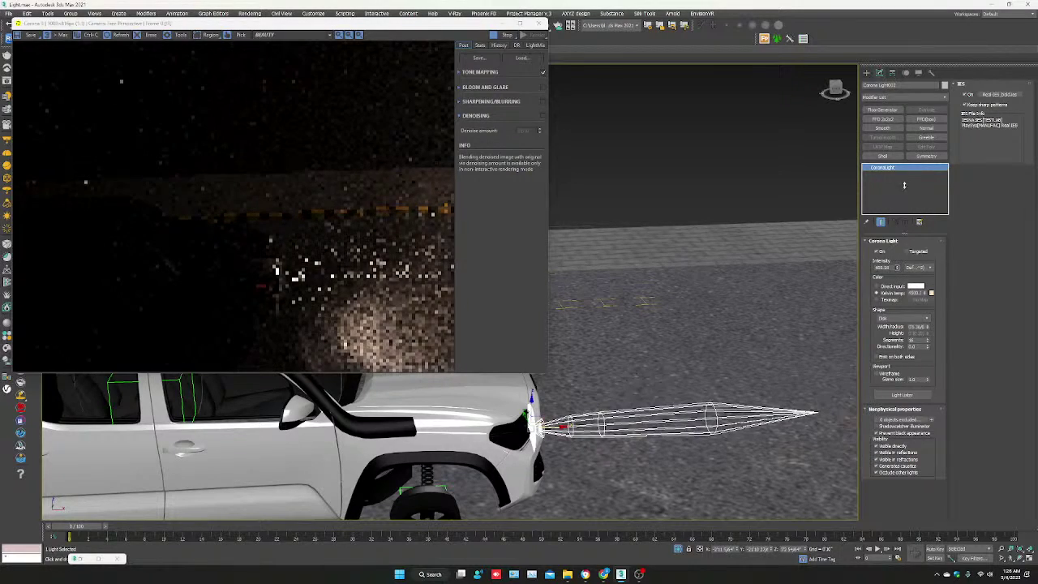
pyautogui.scroll(-5, 572, 409)
pyautogui.keyDown('alt'); pyautogui.moveTo(567, 409); pyautogui.dragTo(525, 421, button='middle'); pyautogui.keyUp('alt')
pyautogui.scroll(4, 572, 409)
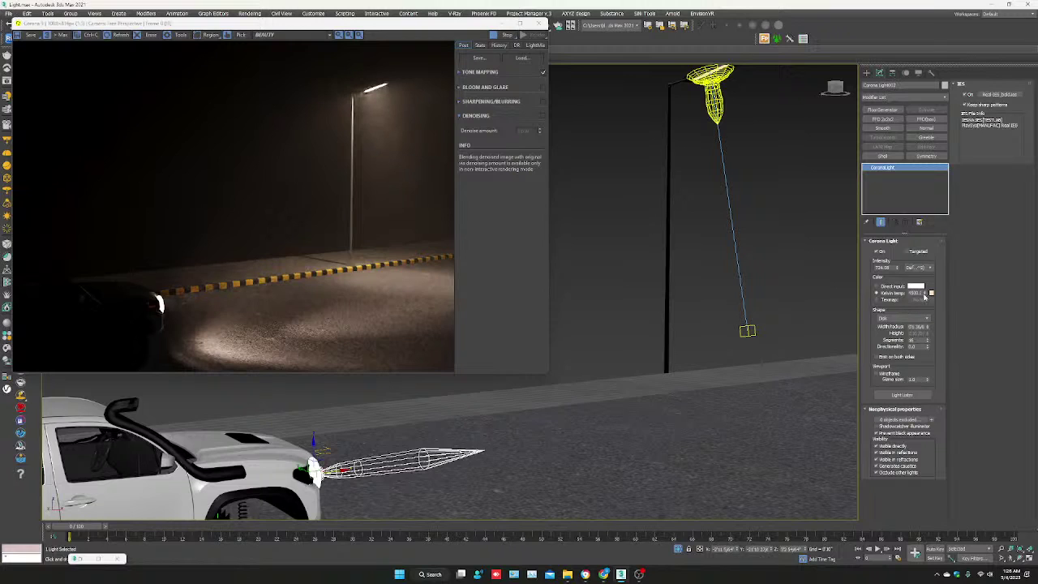
pyautogui.moveTo(925, 294); pyautogui.dragTo(926, 318)
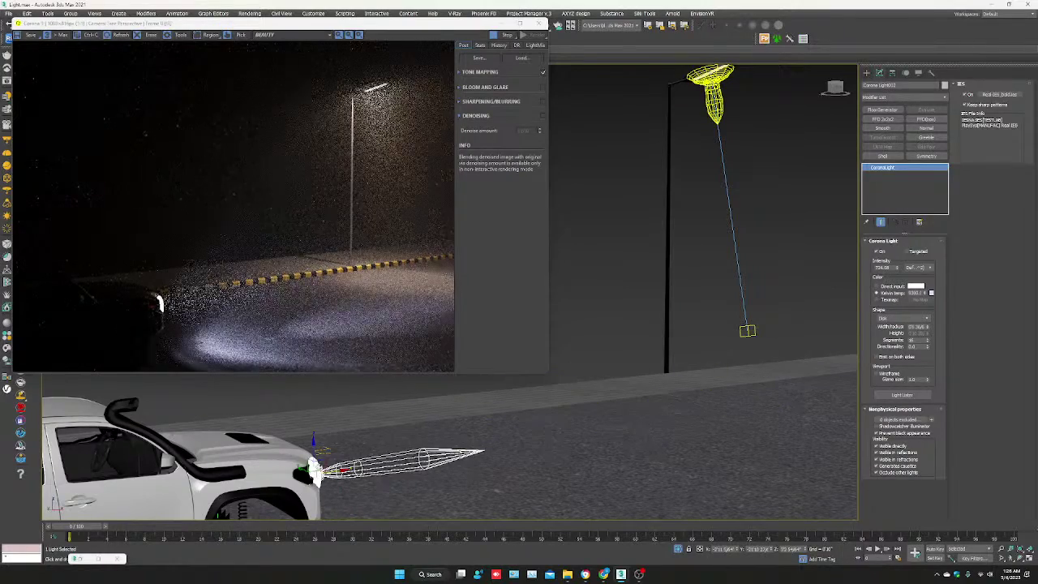
pyautogui.moveTo(341, 467)
pyautogui.mouseDown(button='middle')
pyautogui.moveTo(435, 414)
pyautogui.moveTo(507, 405)
pyautogui.moveTo(352, 456)
pyautogui.mouseUp(button='middle')
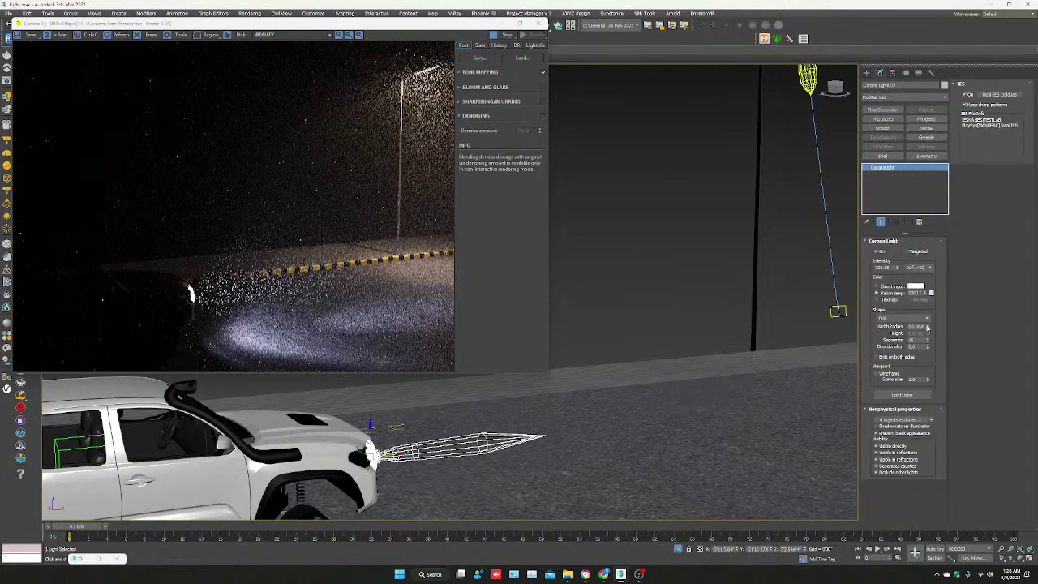
pyautogui.moveTo(928, 293); pyautogui.dragTo(927, 321)
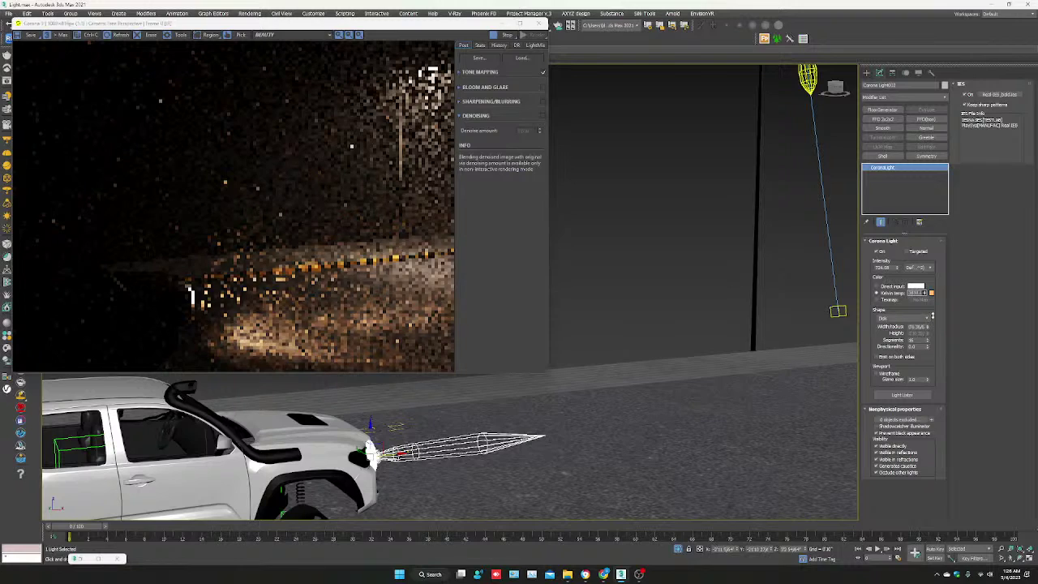
pyautogui.scroll(-5, 651, 423)
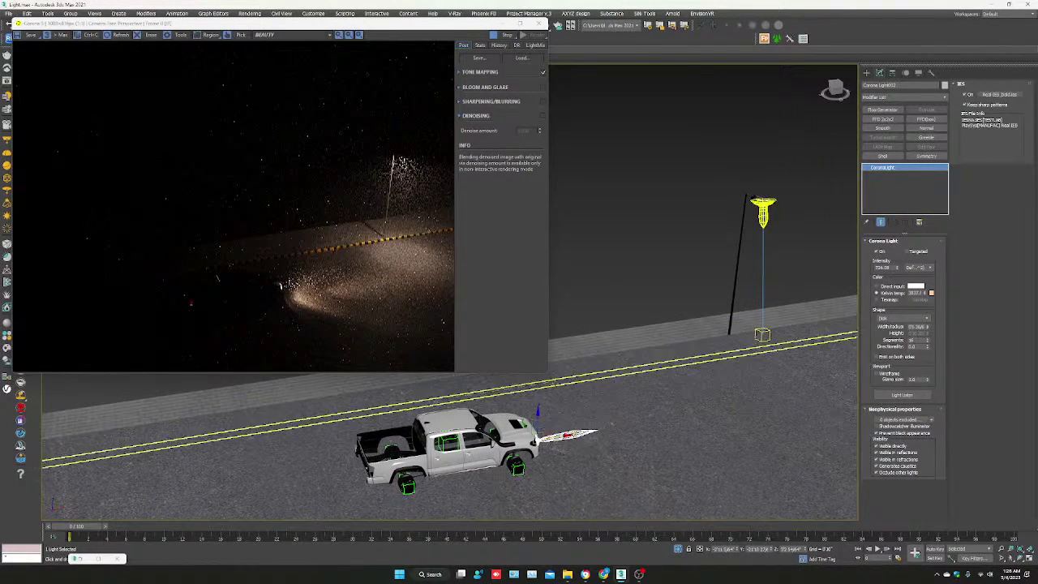
pyautogui.moveTo(554, 382)
pyautogui.mouseDown()
pyautogui.moveTo(646, 413)
pyautogui.moveTo(600, 412)
pyautogui.mouseUp()
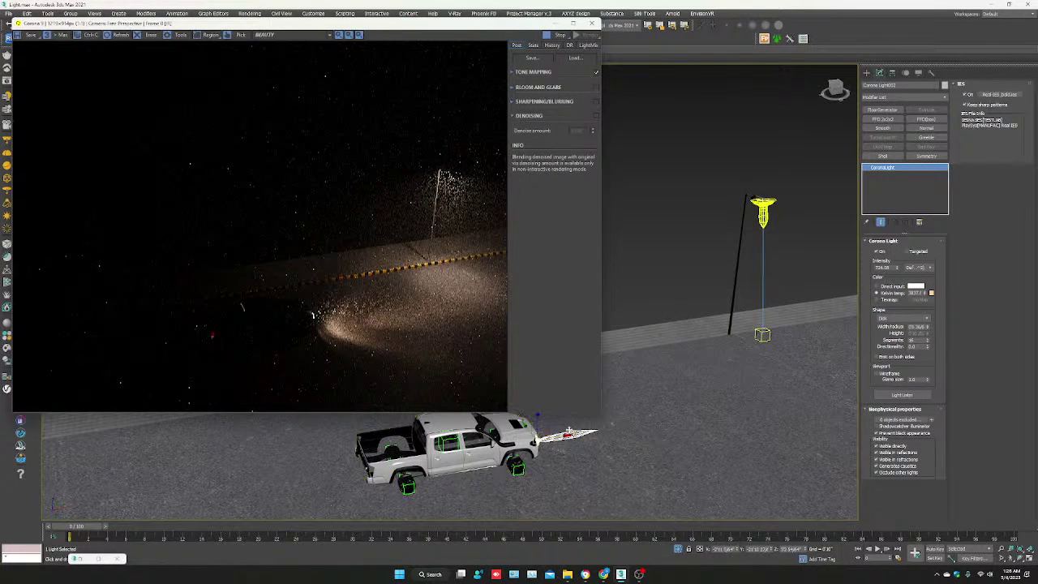
# - Open the Slate Material Editor, then select the truck and shift it left along the road
pyautogui.press('m')
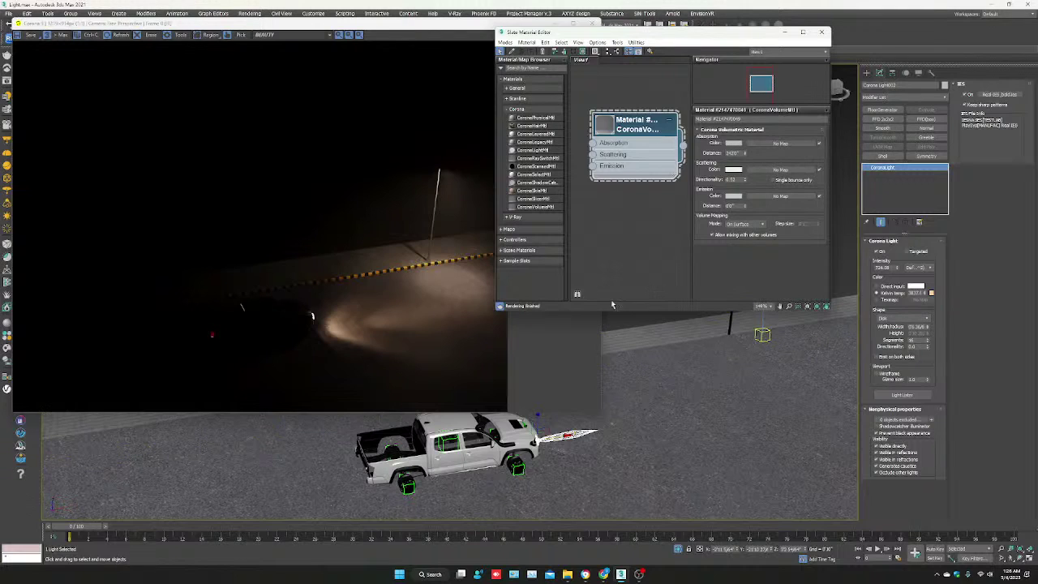
pyautogui.click(521, 438)
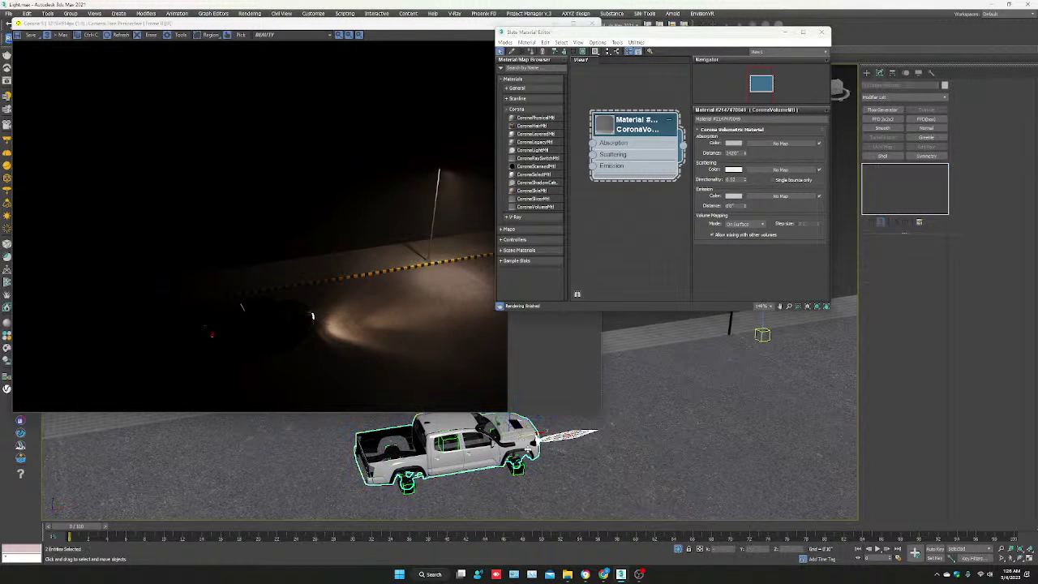
pyautogui.scroll(-5, 525, 441)
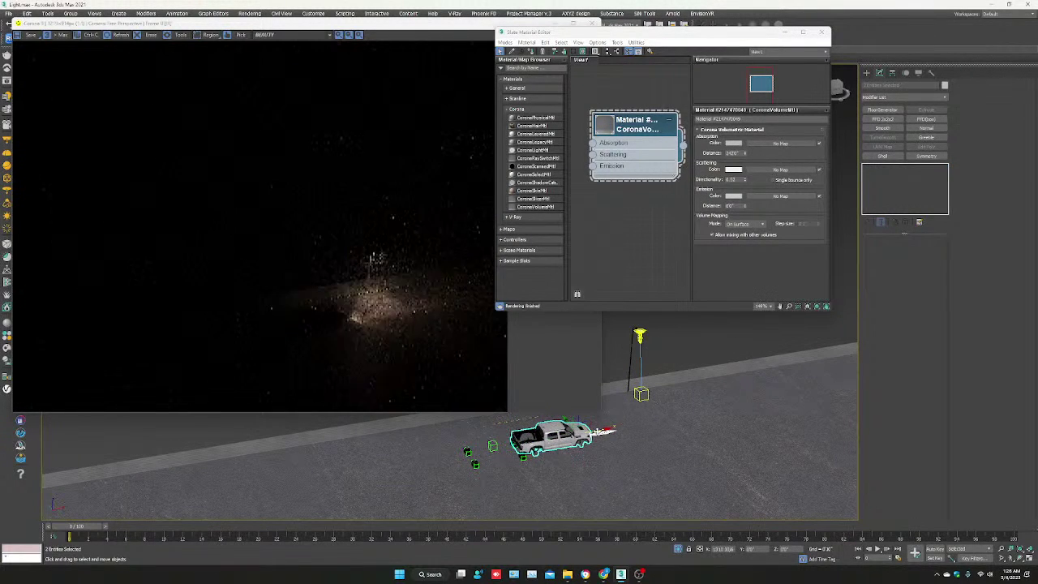
pyautogui.moveTo(596, 445); pyautogui.dragTo(542, 454)
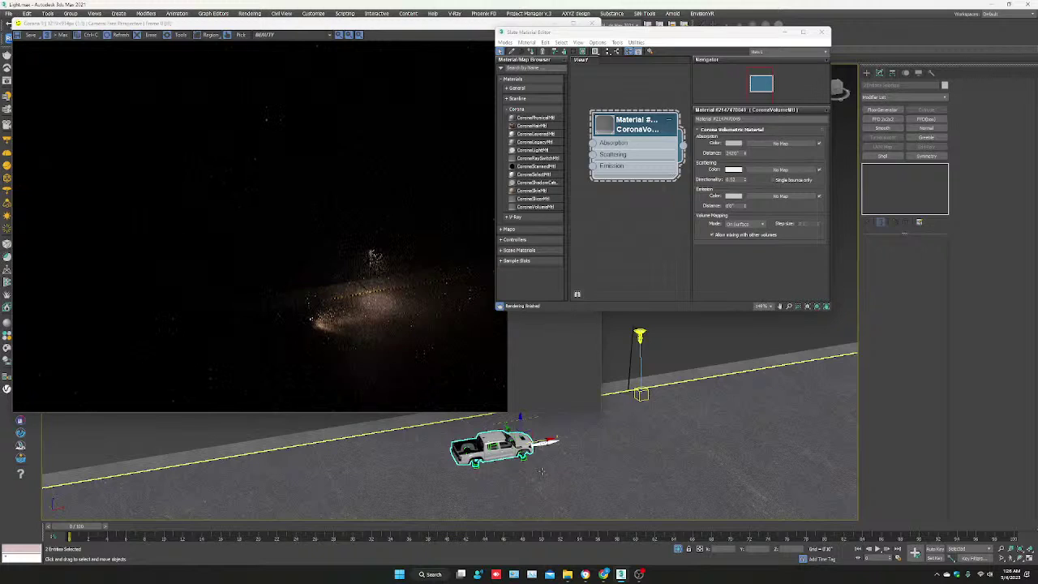
# - In wireframe view, move only the truck along the road under the street lamp, then deselect
pyautogui.press('F3')
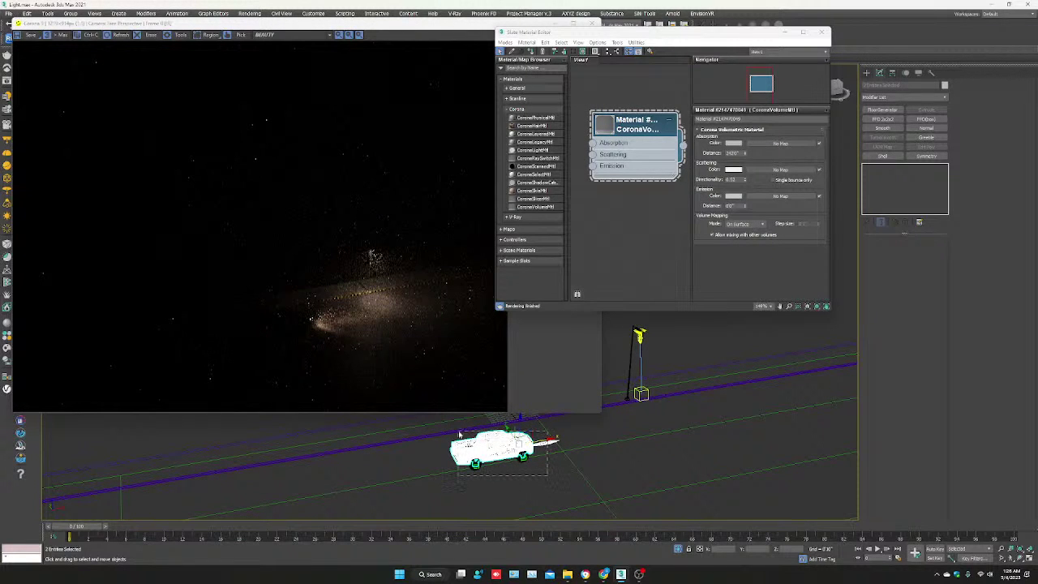
pyautogui.keyDown('ctrl'); pyautogui.click(436, 431); pyautogui.keyUp('ctrl')
pyautogui.keyDown('alt'); pyautogui.click(423, 455); pyautogui.keyUp('alt')
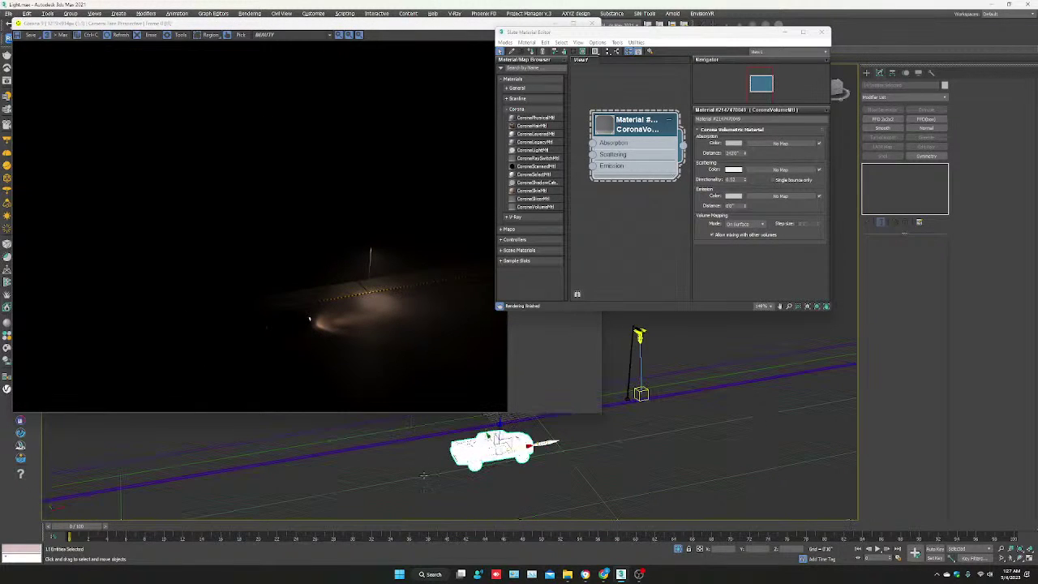
pyautogui.moveTo(521, 448); pyautogui.dragTo(687, 422)
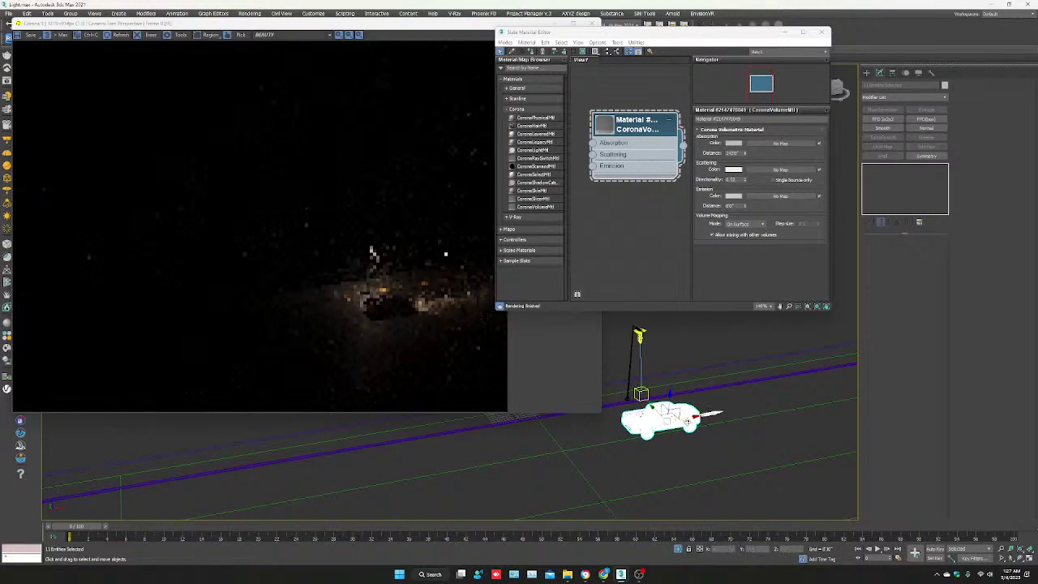
pyautogui.scroll(2, 687, 422)
pyautogui.scroll(2, 687, 422)
pyautogui.scroll(2, 688, 422)
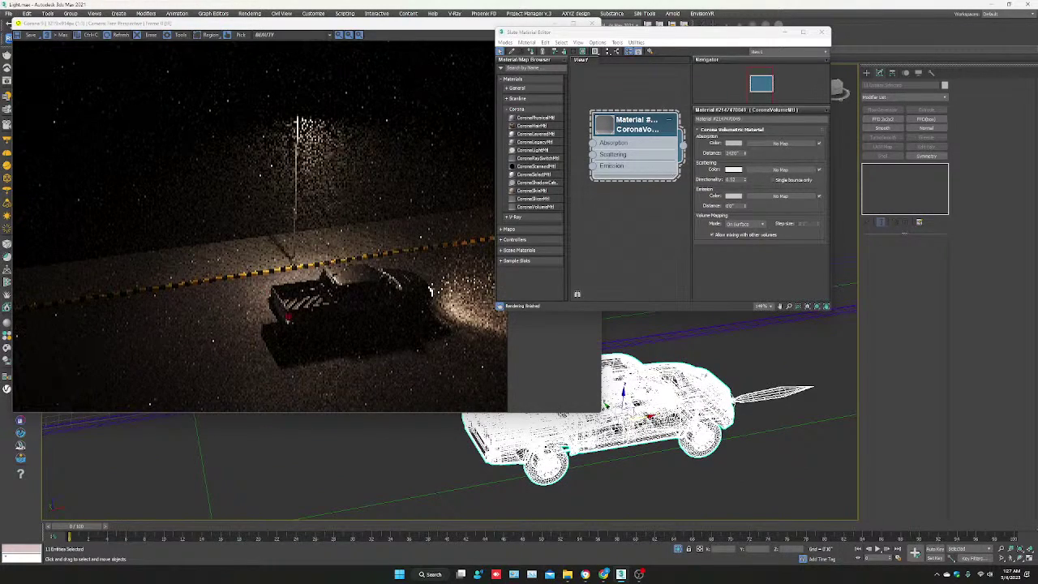
pyautogui.scroll(2, 431, 289)
pyautogui.scroll(2, 417, 289)
pyautogui.scroll(1, 402, 290)
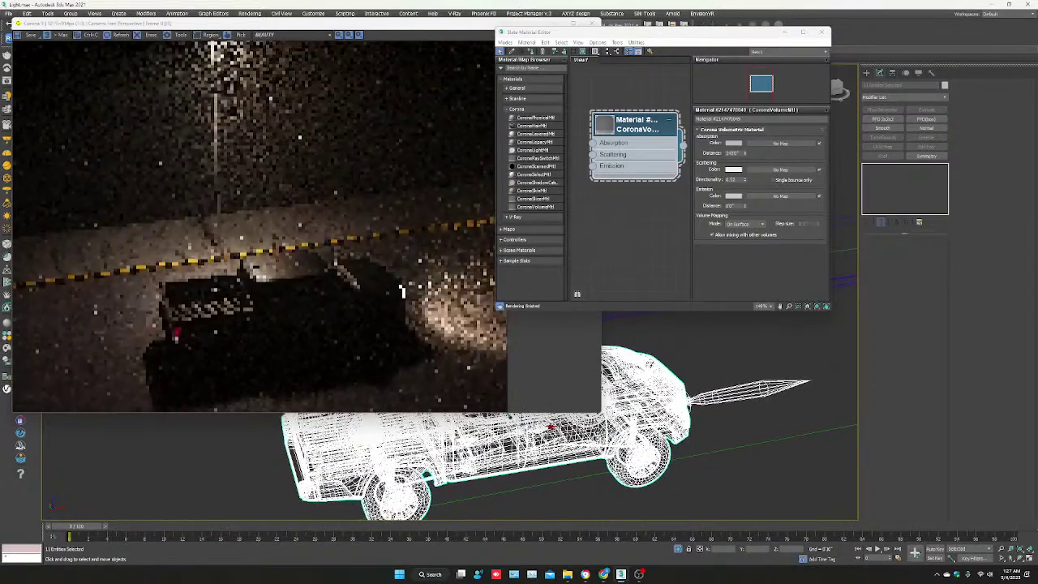
pyautogui.hotkey('ctrl', 'd')
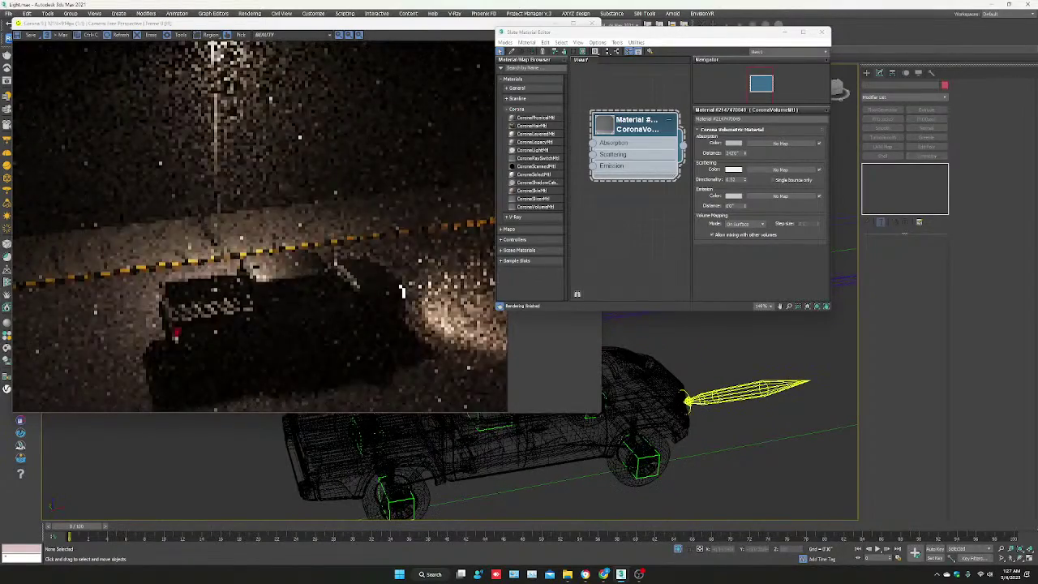
# - Re-aim the headlight by moving its target further ahead and lower along the road
pyautogui.click(713, 395)
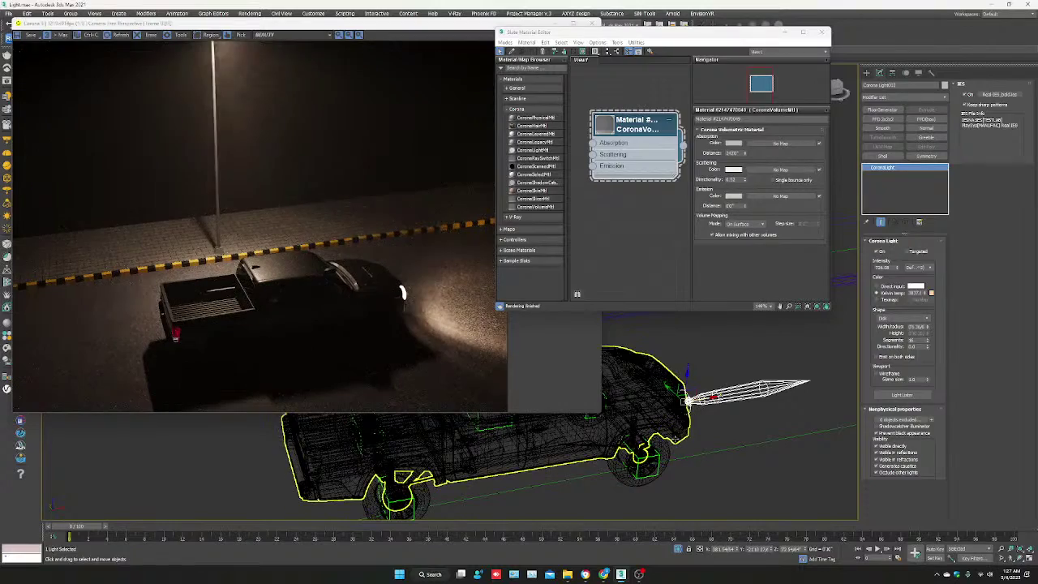
pyautogui.keyDown('alt'); pyautogui.moveTo(693, 427); pyautogui.dragTo(600, 429, button='middle'); pyautogui.keyUp('alt')
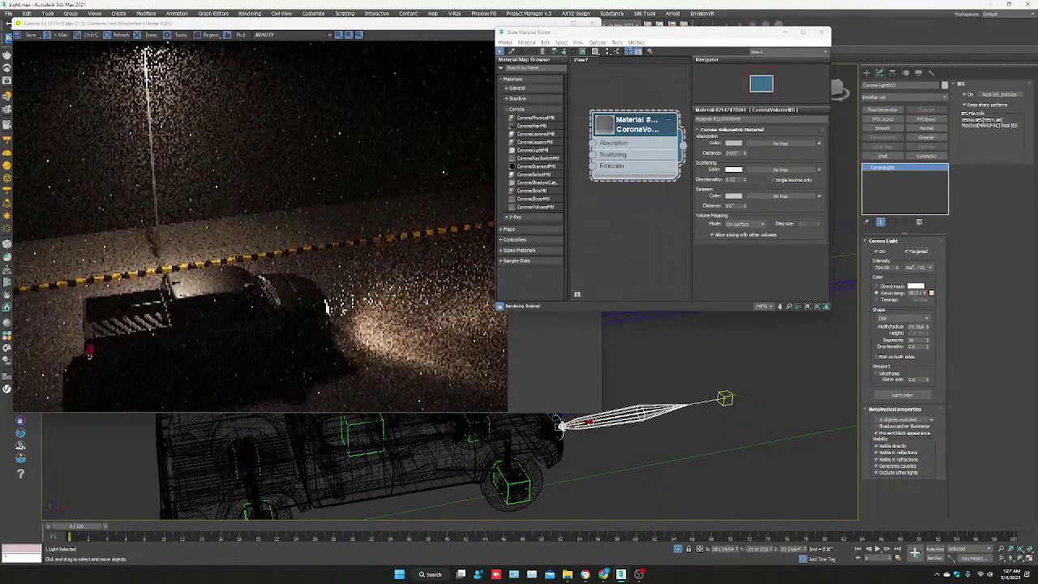
pyautogui.click(726, 397)
pyautogui.moveTo(746, 399); pyautogui.dragTo(866, 372)
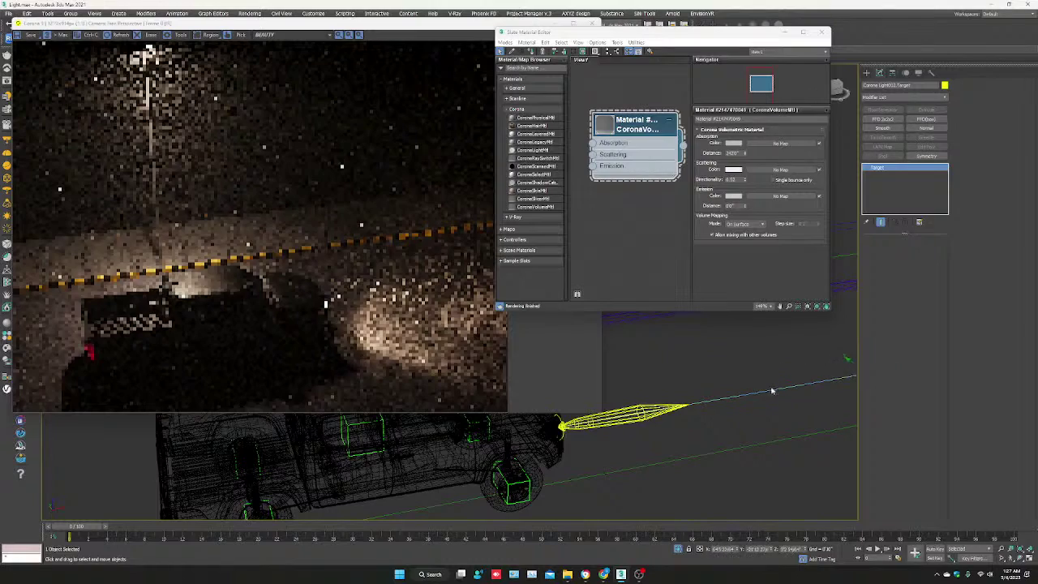
pyautogui.moveTo(780, 389); pyautogui.dragTo(736, 387, button='middle')
pyautogui.moveTo(831, 349); pyautogui.dragTo(830, 373)
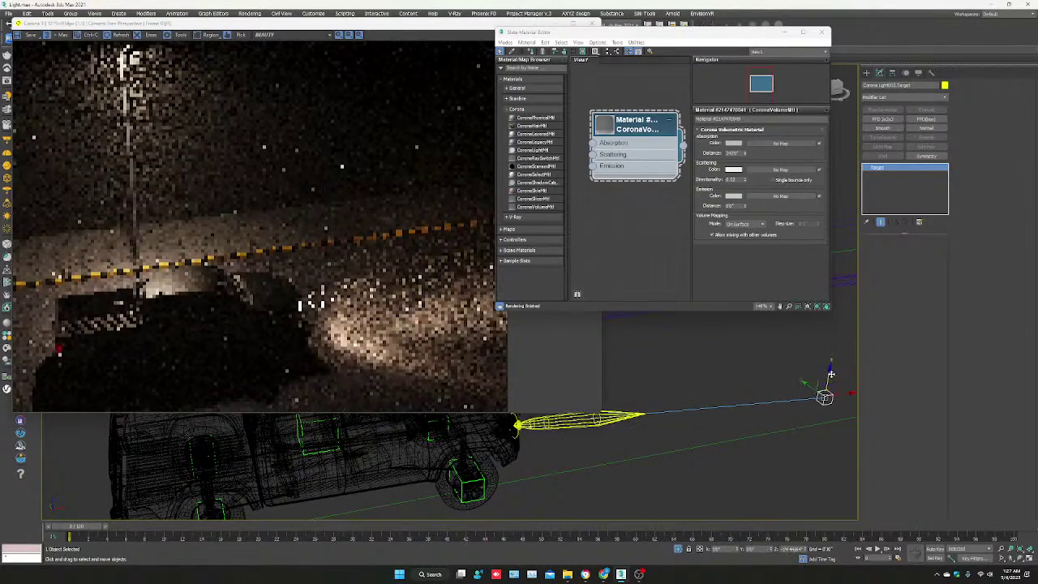
# - Shift-drag the headlight sideways to clone it for the truck's other side
pyautogui.click(579, 429)
pyautogui.keyDown('alt'); pyautogui.moveTo(579, 431); pyautogui.dragTo(611, 411, button='middle'); pyautogui.keyUp('alt')
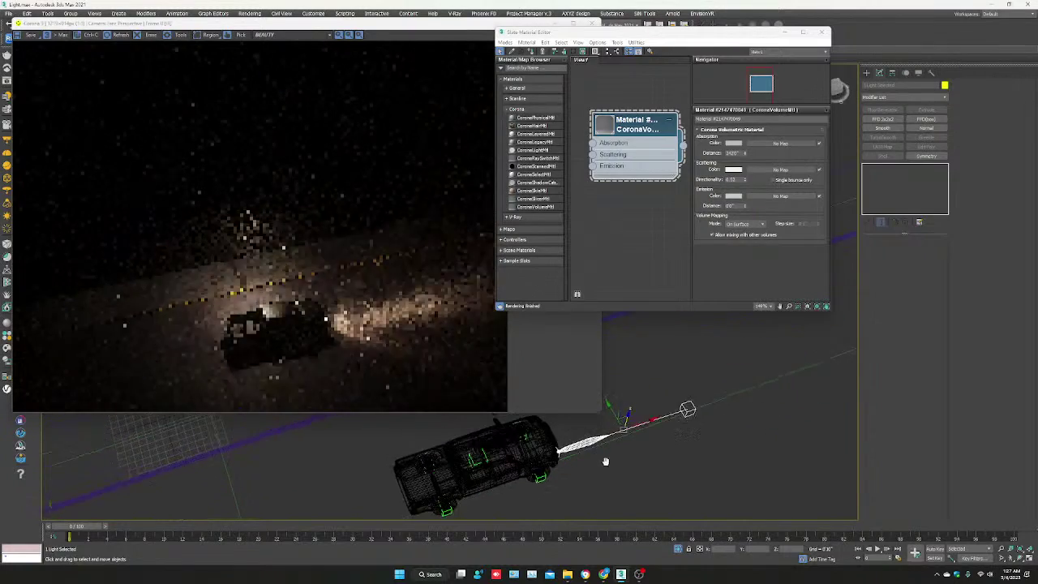
pyautogui.moveTo(612, 411); pyautogui.dragTo(591, 373)
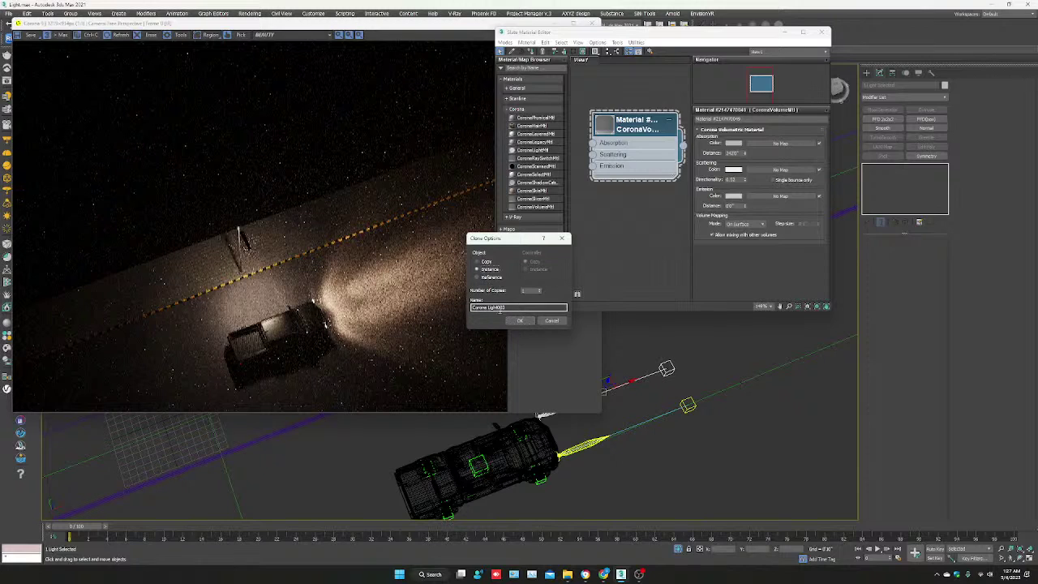
# - Confirm instance headlight Corona Light003, then instance-copy a headlight to the truck's rear as Corona Light004
pyautogui.click(520, 321)
pyautogui.moveTo(632, 399); pyautogui.dragTo(716, 380, button='middle')
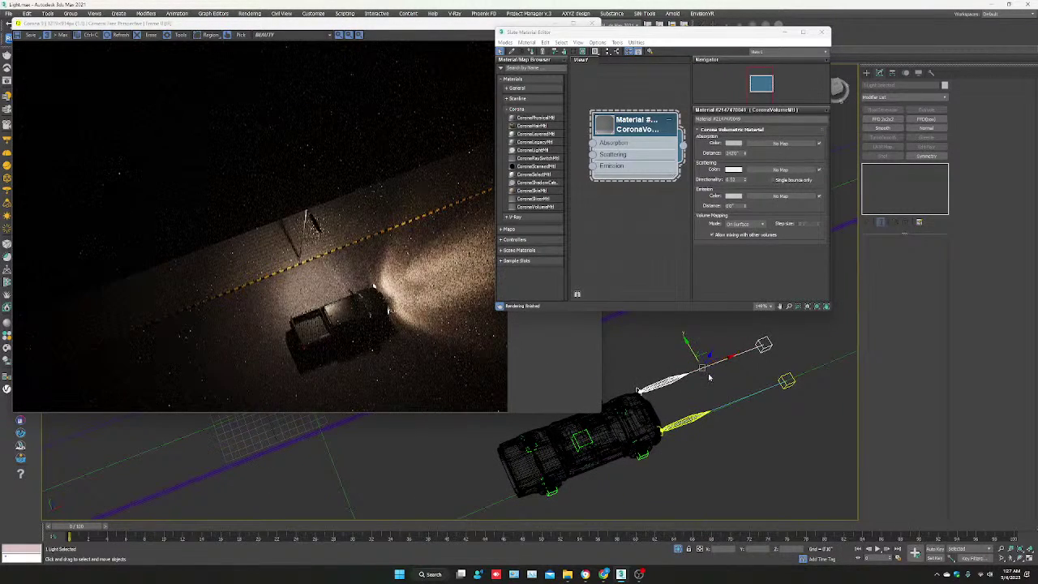
pyautogui.click(708, 377)
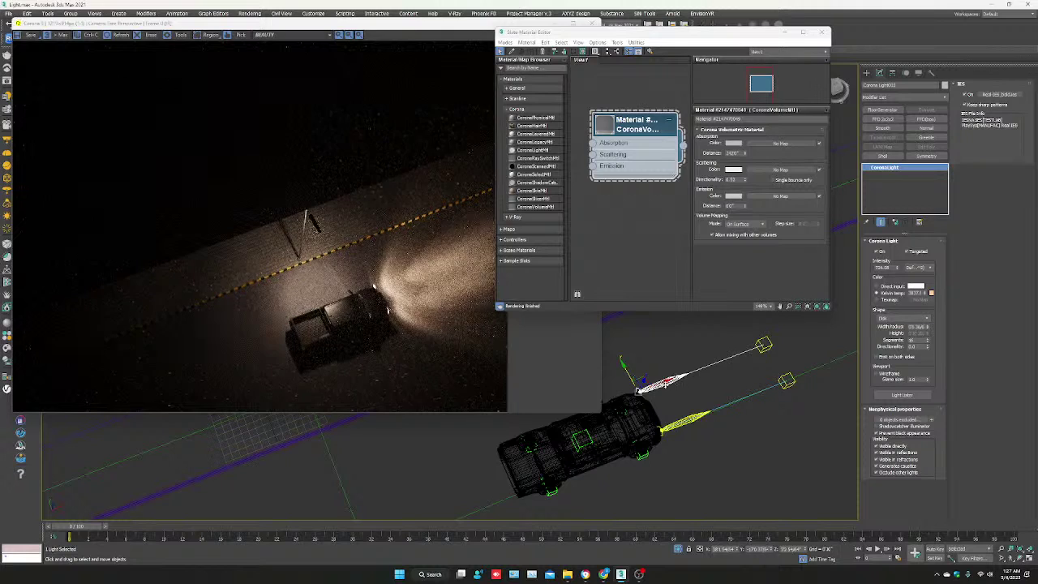
pyautogui.keyDown('shift'); pyautogui.moveTo(658, 382); pyautogui.dragTo(424, 480); pyautogui.keyUp('shift')
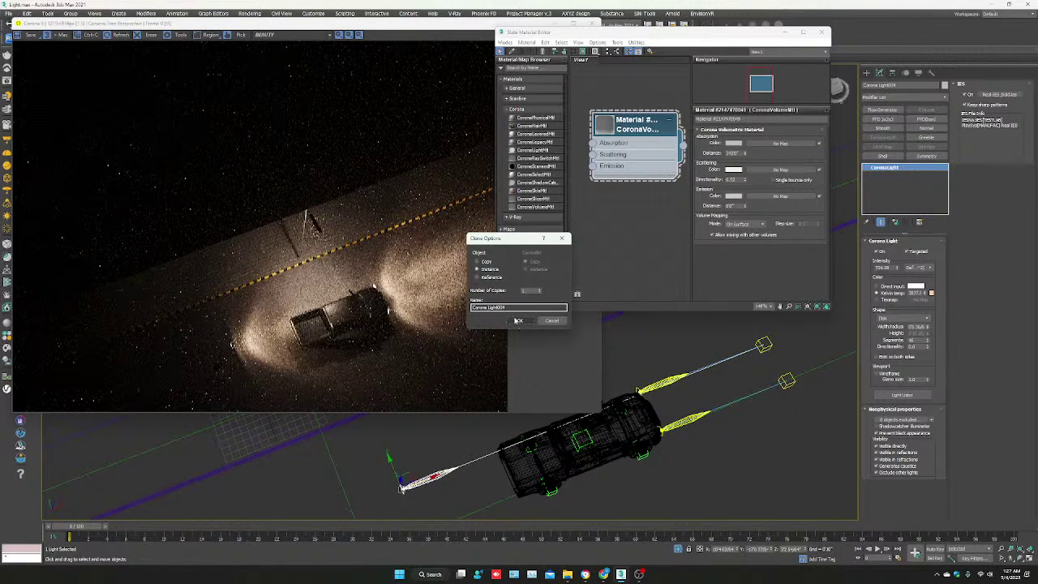
pyautogui.click(520, 320)
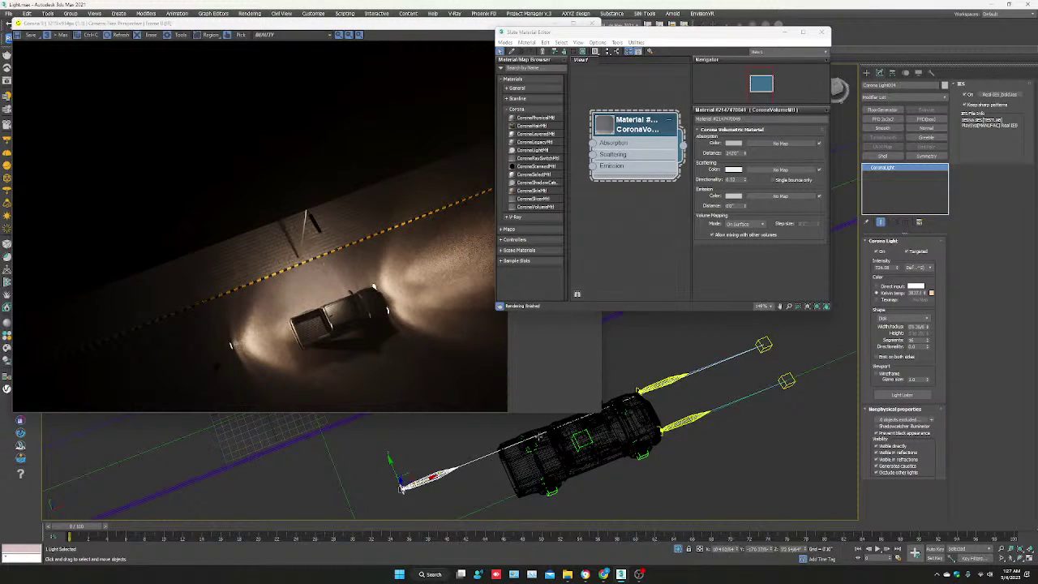
# - Rotate the rear light 180 degrees to face backward and move it to the truck's rear
pyautogui.press('e')
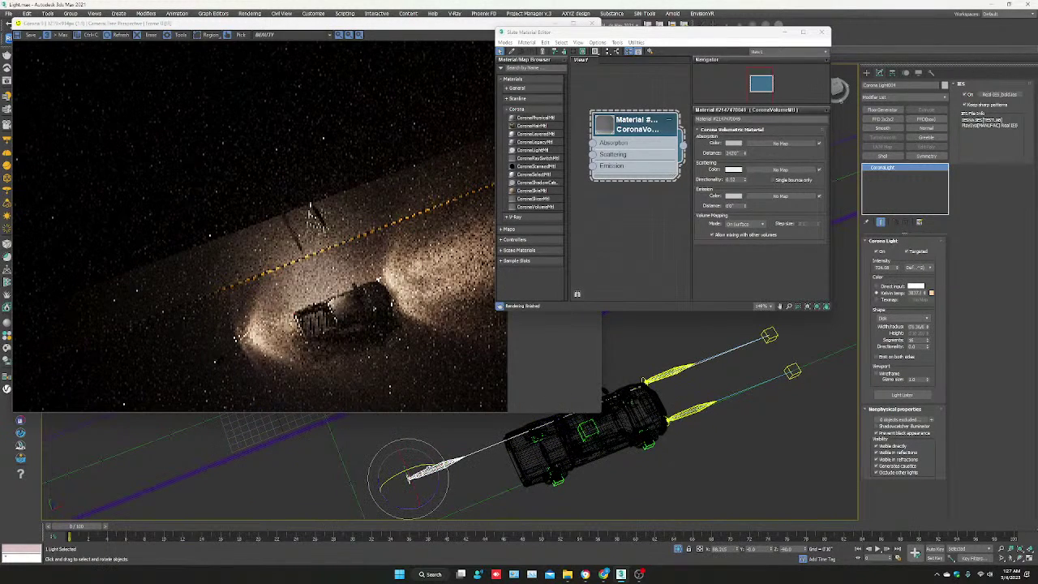
pyautogui.moveTo(429, 493); pyautogui.dragTo(454, 478)
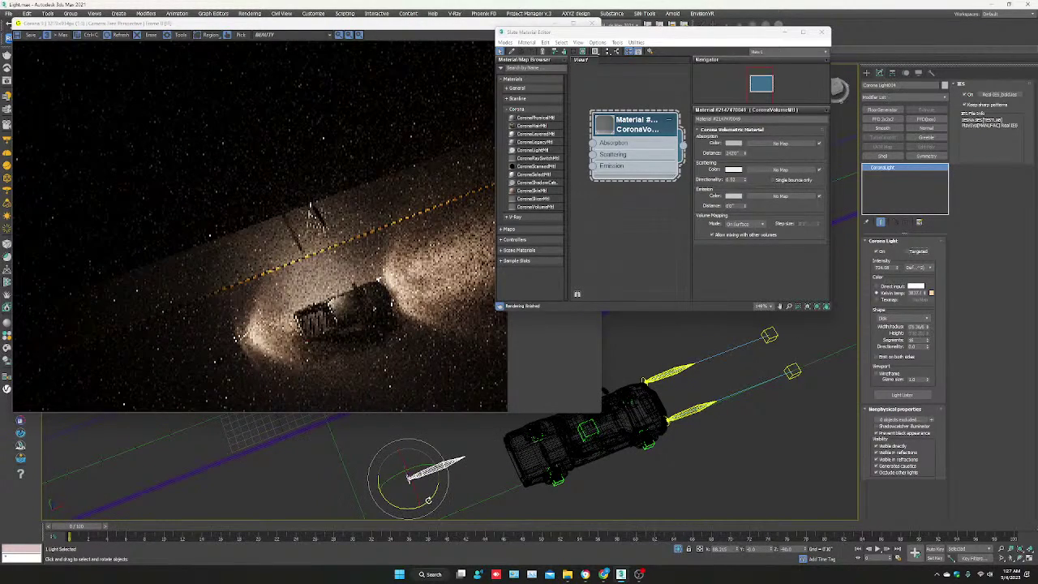
pyautogui.moveTo(429, 499); pyautogui.dragTo(486, 453)
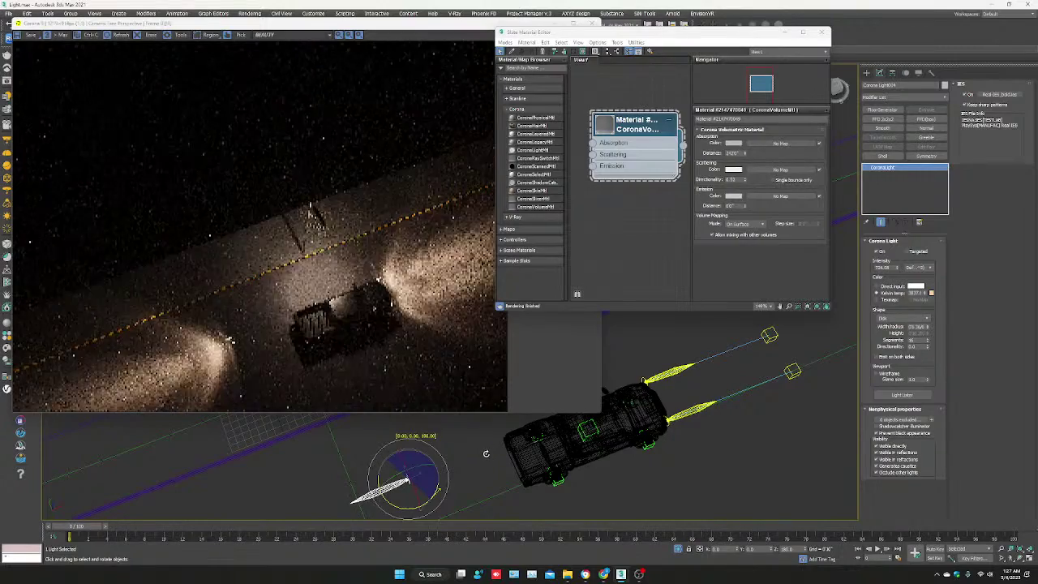
pyautogui.press('w')
pyautogui.moveTo(427, 480); pyautogui.dragTo(496, 448)
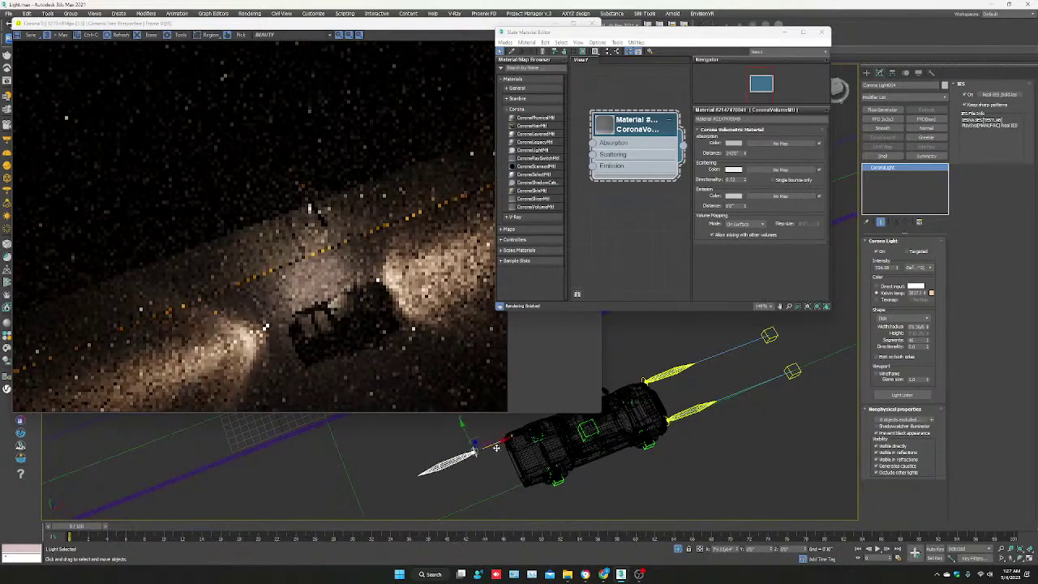
pyautogui.scroll(4, 492, 420)
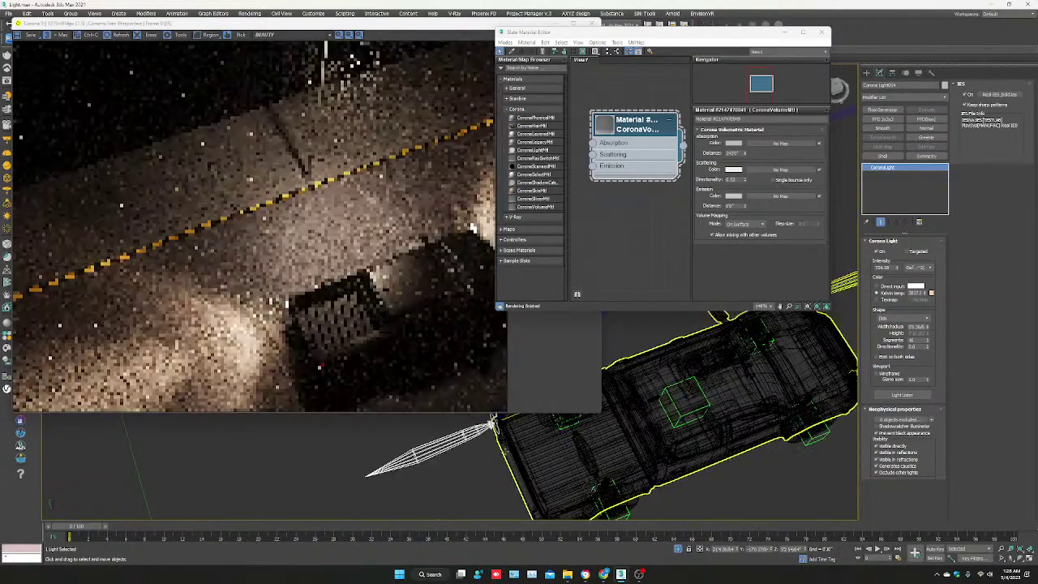
pyautogui.keyDown('alt'); pyautogui.moveTo(493, 420); pyautogui.dragTo(285, 316, button='middle'); pyautogui.keyUp('alt')
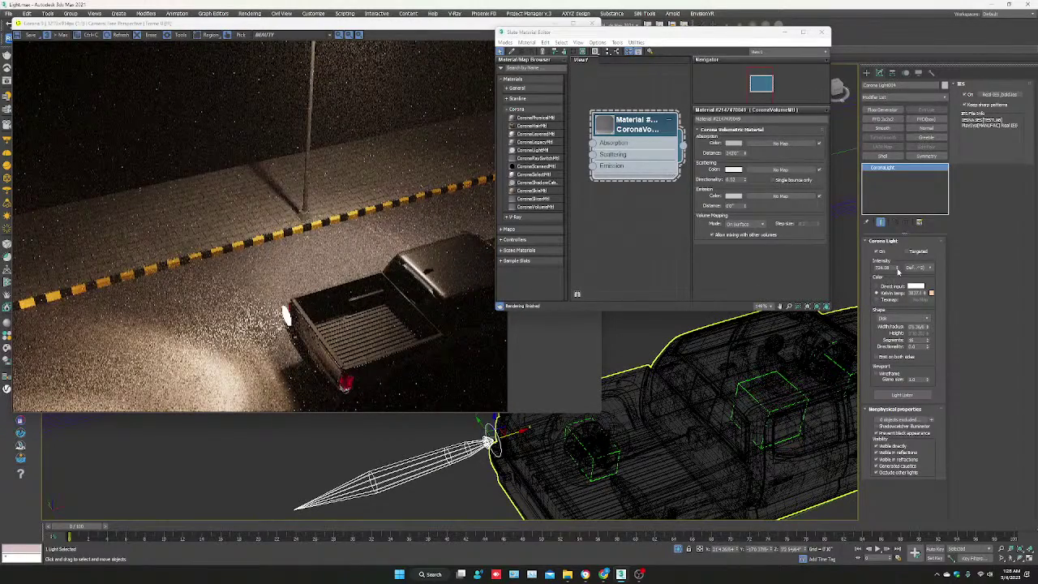
# - Make it a red tail light with lower intensity, red Kelvin and smaller radius, then Shift-drag a copy
pyautogui.moveTo(897, 271); pyautogui.dragTo(898, 279)
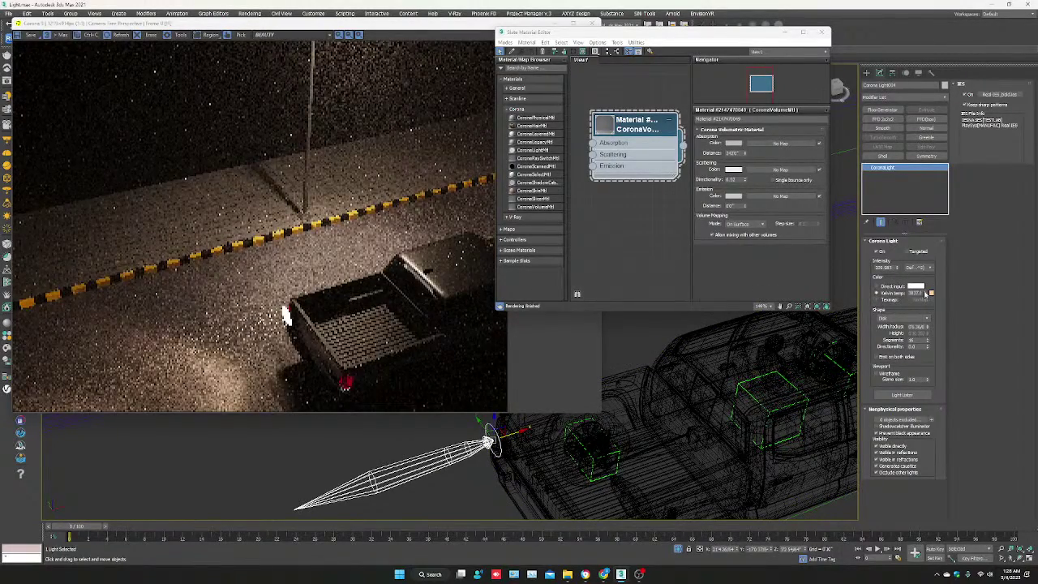
pyautogui.moveTo(927, 294); pyautogui.dragTo(919, 328)
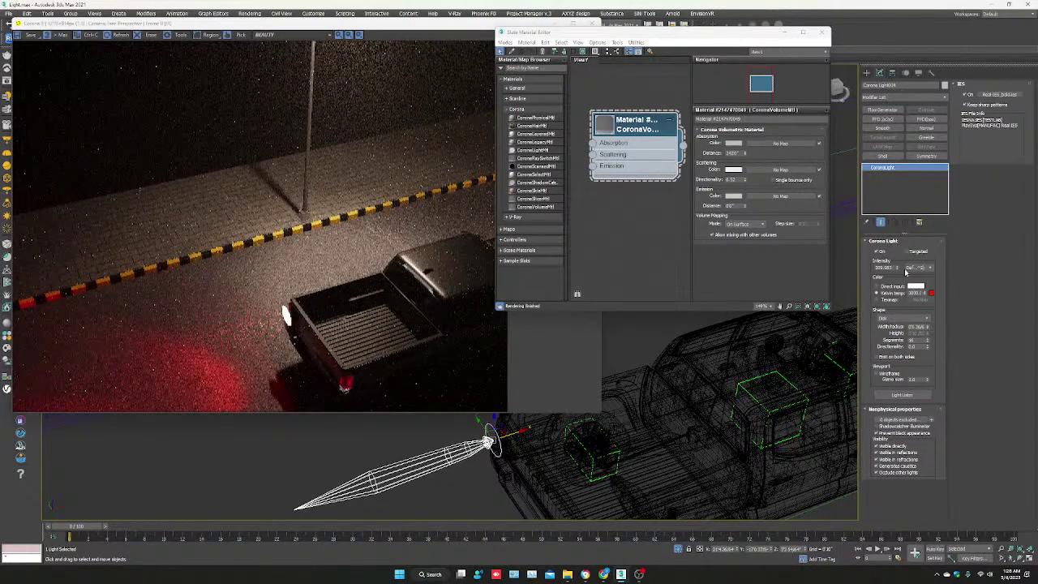
pyautogui.press('Return')
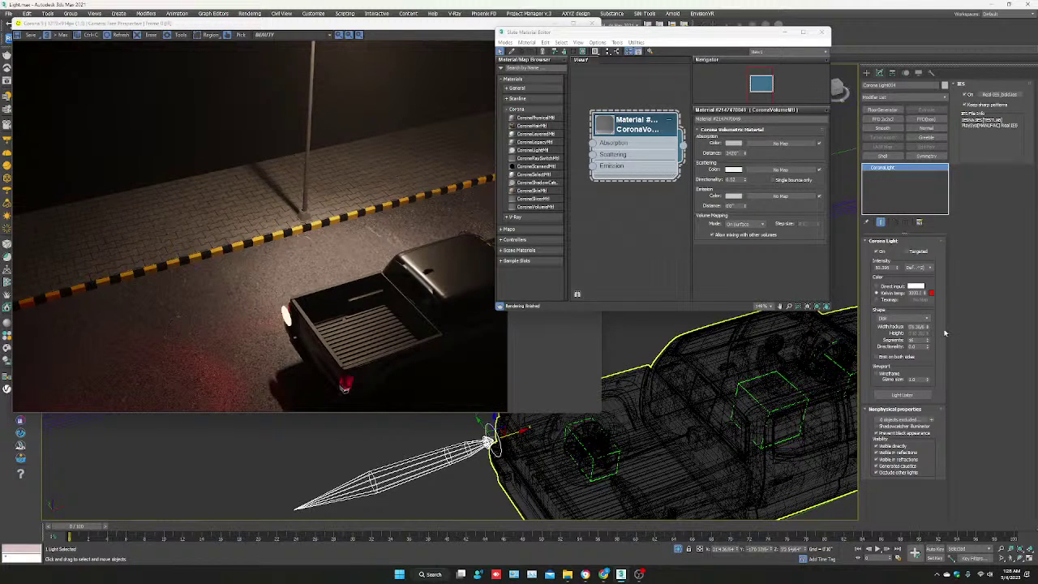
pyautogui.moveTo(926, 327); pyautogui.dragTo(927, 342)
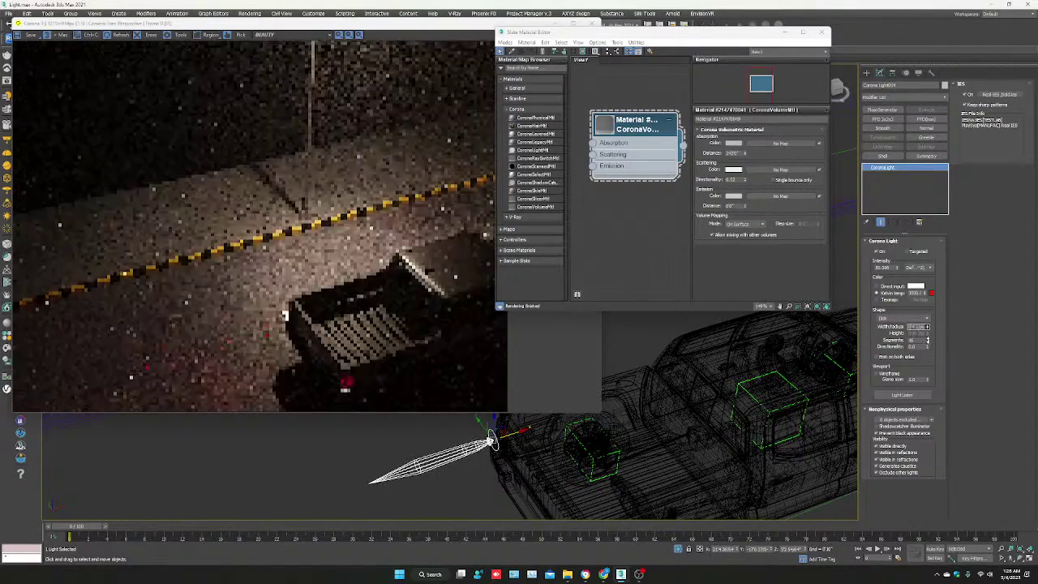
pyautogui.scroll(3, 506, 438)
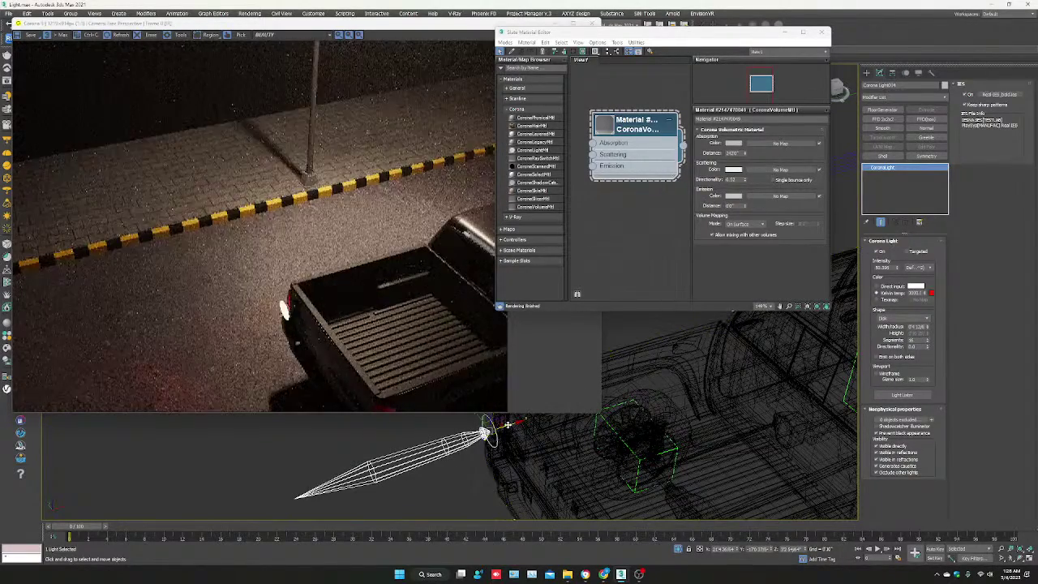
pyautogui.moveTo(507, 438); pyautogui.dragTo(512, 421)
pyautogui.keyDown('alt'); pyautogui.moveTo(512, 420); pyautogui.dragTo(523, 457, button='middle'); pyautogui.keyUp('alt')
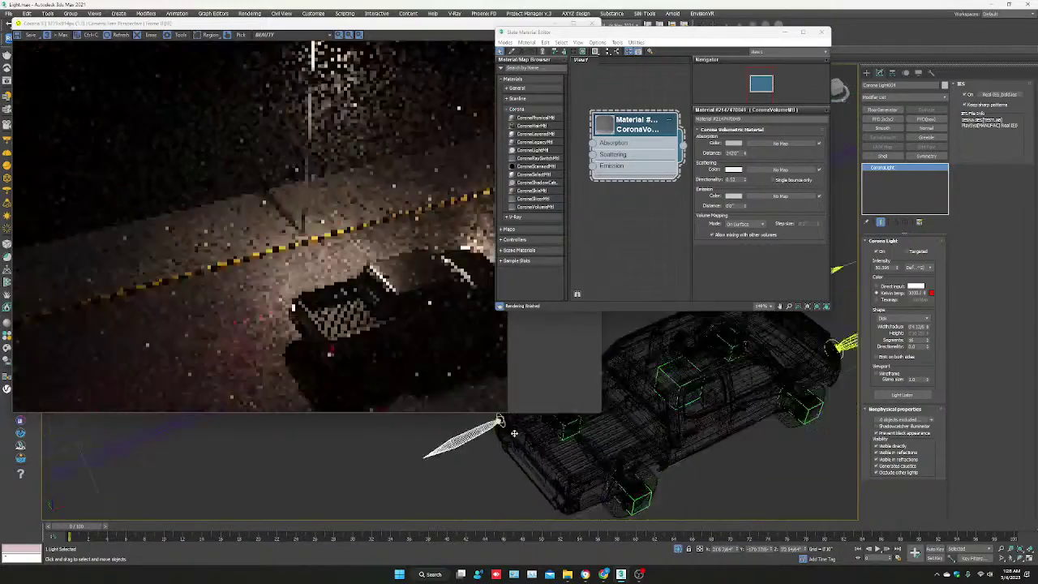
pyautogui.keyDown('shift'); pyautogui.moveTo(523, 457); pyautogui.dragTo(554, 485); pyautogui.keyUp('shift')
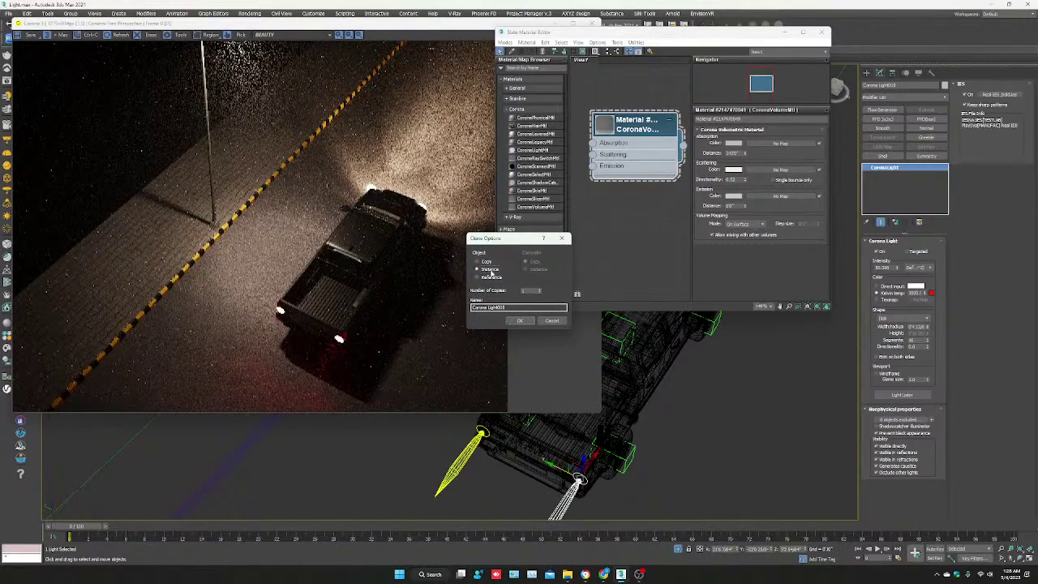
# - Confirm the tail-light copy as instance Corona Light005 and orbit around to check both rear lights
pyautogui.click(519, 320)
pyautogui.keyDown('alt'); pyautogui.moveTo(520, 320); pyautogui.dragTo(658, 352, button='middle'); pyautogui.keyUp('alt')
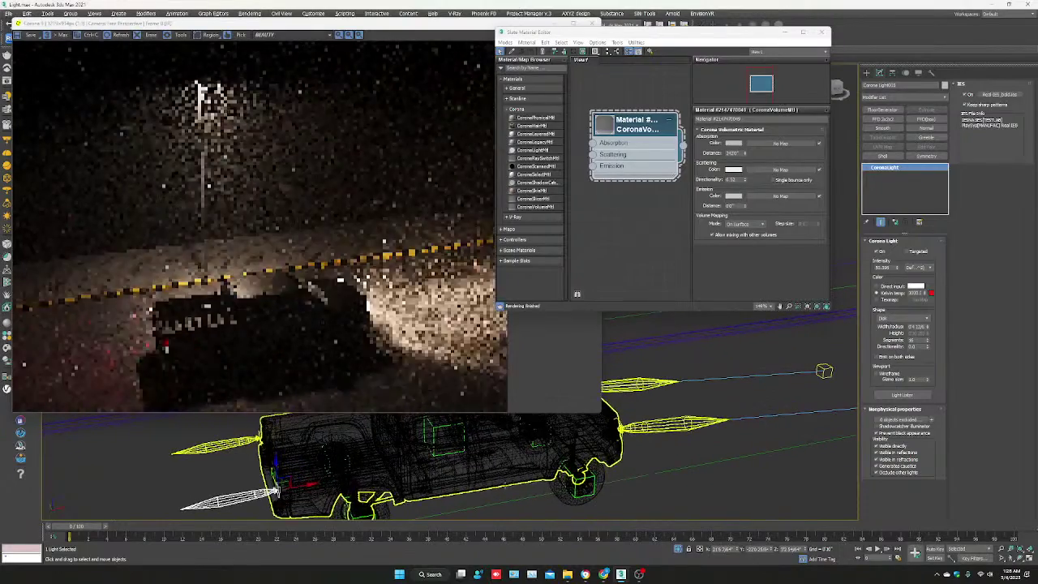
pyautogui.click(649, 422)
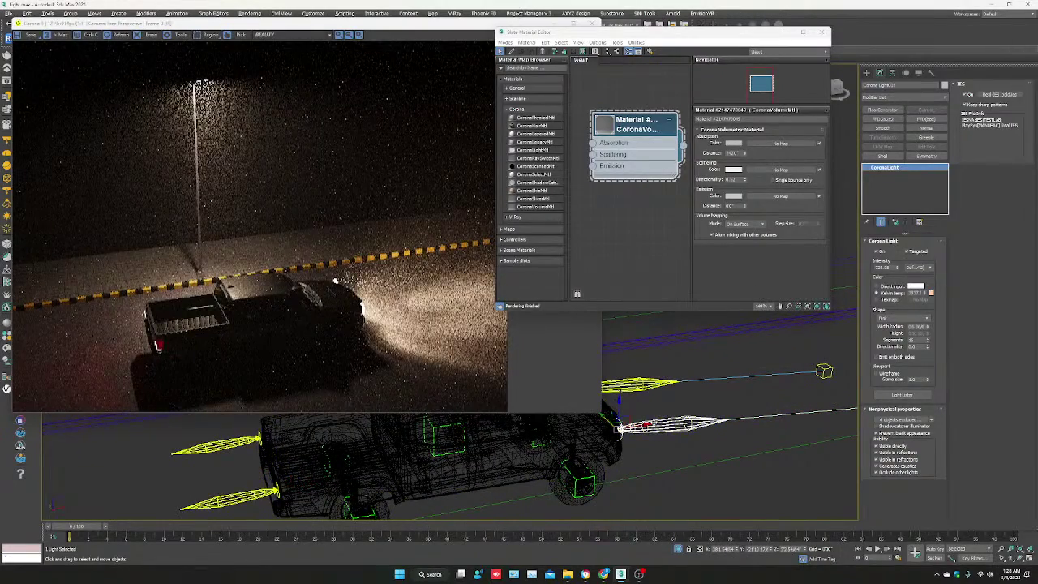
pyautogui.keyDown('alt'); pyautogui.moveTo(647, 423); pyautogui.dragTo(649, 421, button='middle'); pyautogui.keyUp('alt')
pyautogui.scroll(5, 639, 428)
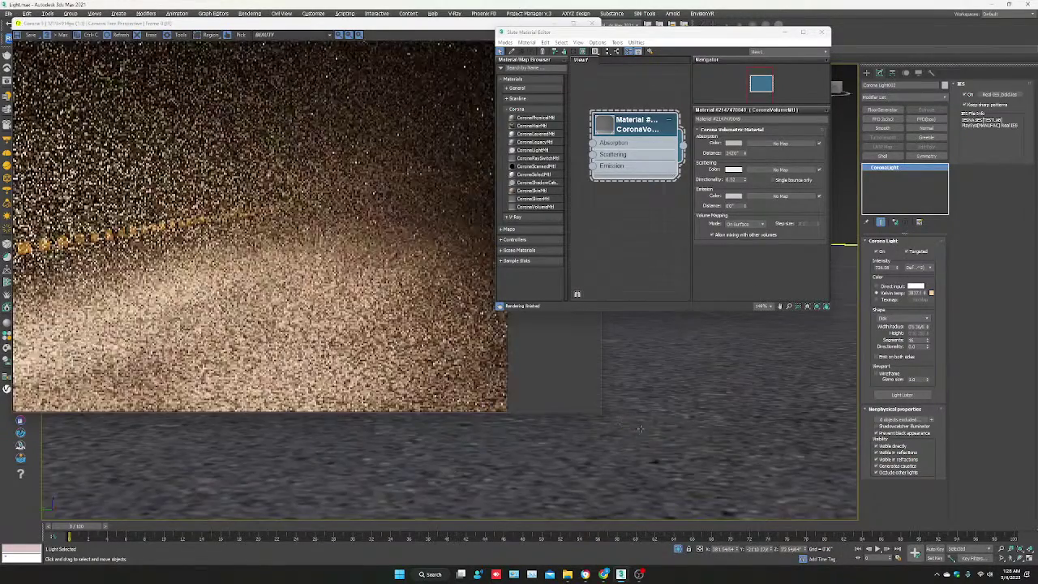
pyautogui.scroll(-2, 617, 429)
pyautogui.scroll(-2, 567, 442)
pyautogui.scroll(-2, 524, 452)
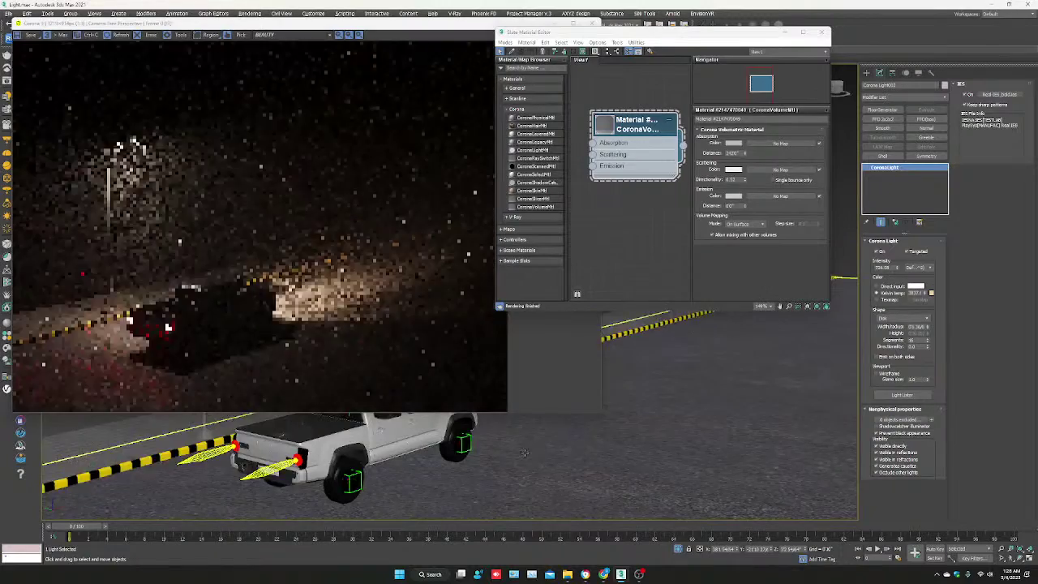
pyautogui.moveTo(525, 452)
pyautogui.keyDown('alt'); pyautogui.mouseDown(button='middle')
pyautogui.moveTo(511, 490)
pyautogui.moveTo(526, 494)
pyautogui.moveTo(512, 470)
pyautogui.mouseUp(button='middle'); pyautogui.keyUp('alt')
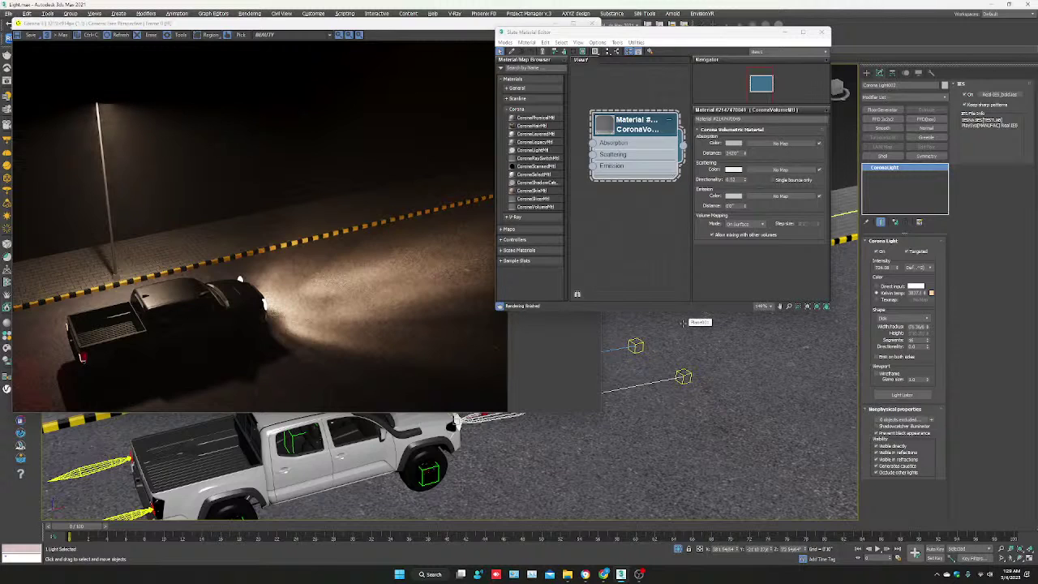
pyautogui.click(683, 376)
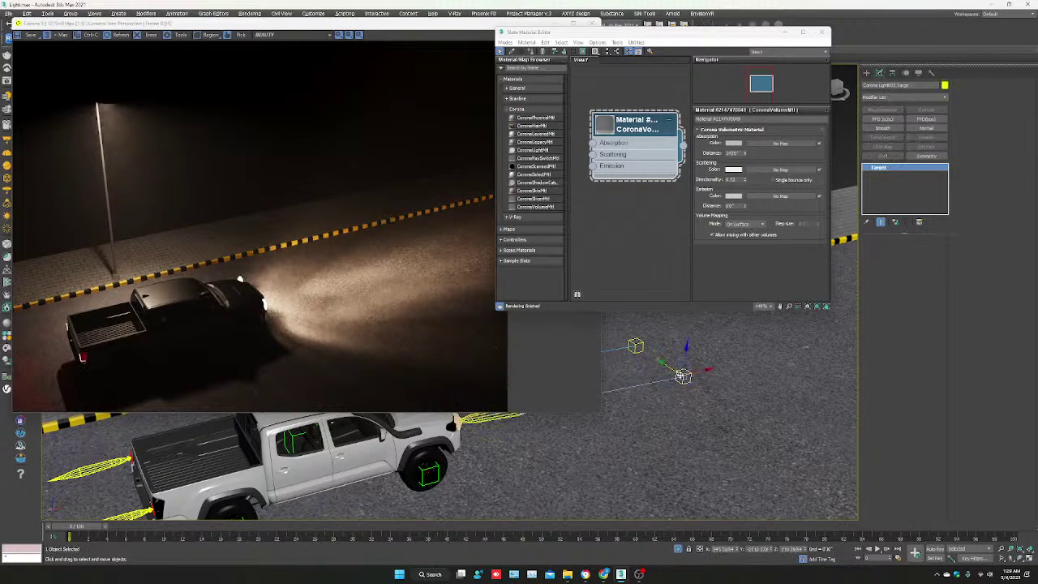
pyautogui.press('F10')
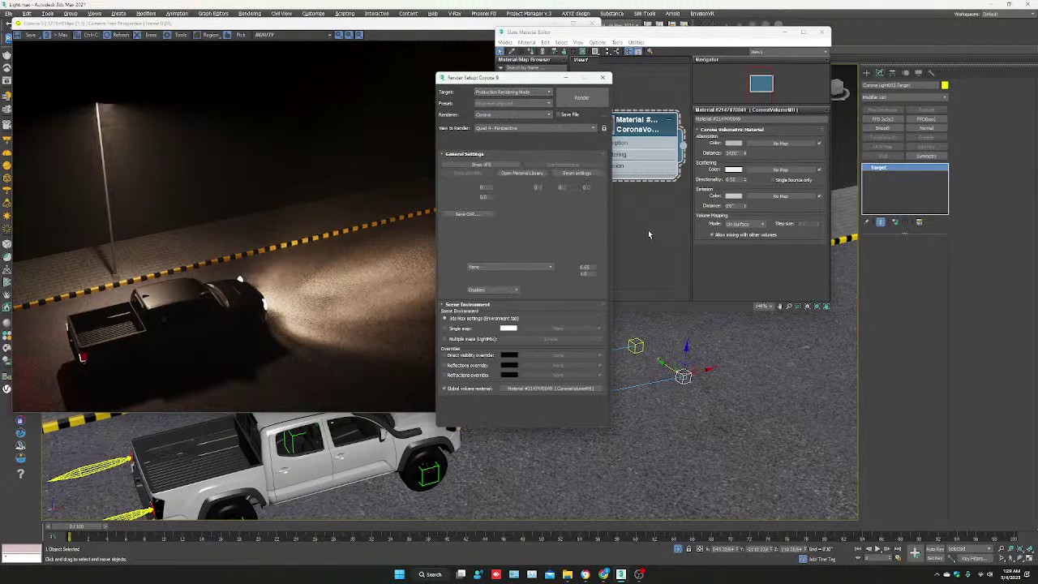
pyautogui.click(445, 389)
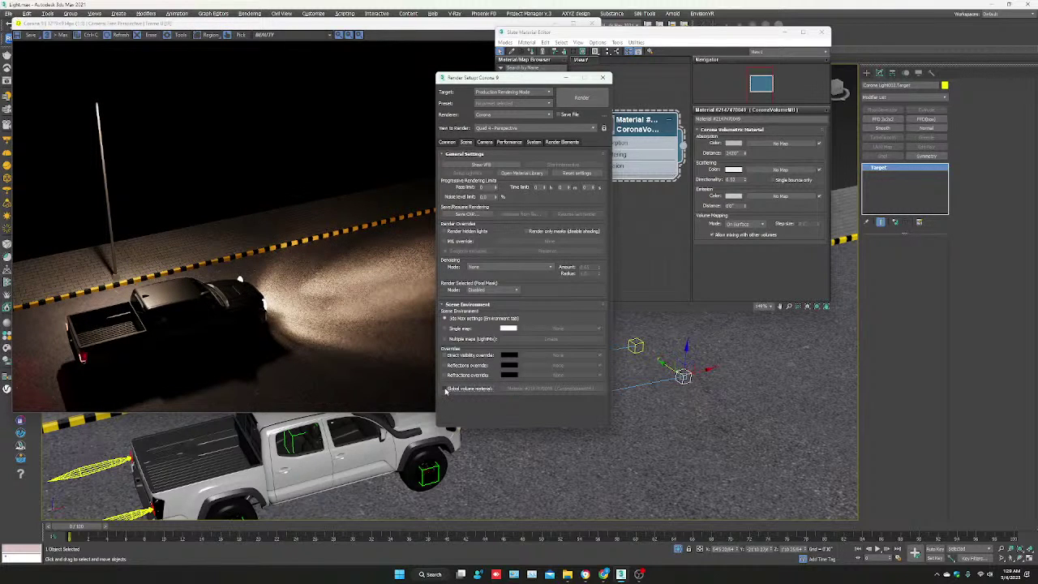
pyautogui.click(445, 390)
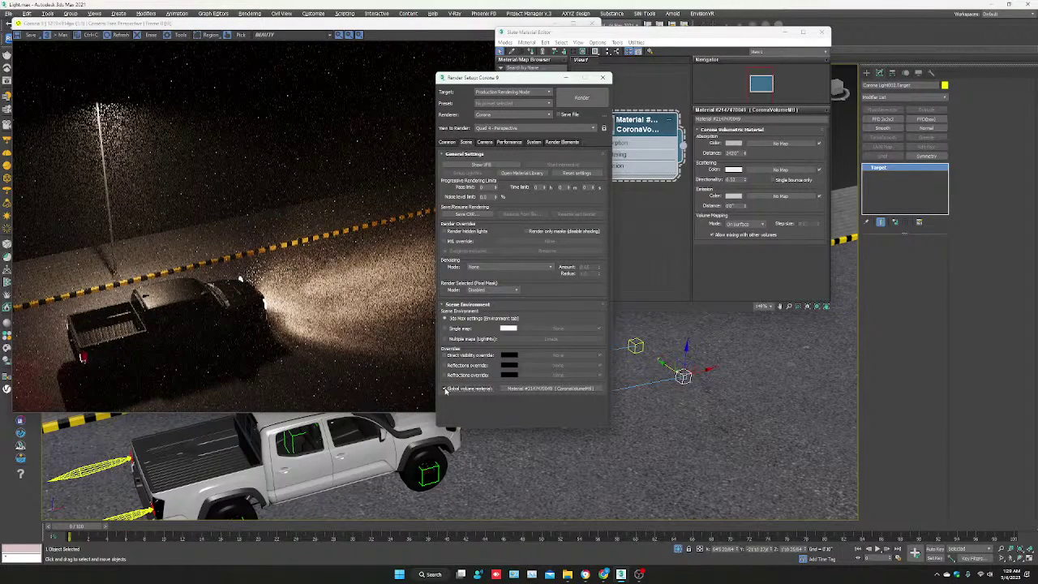
pyautogui.click(445, 389)
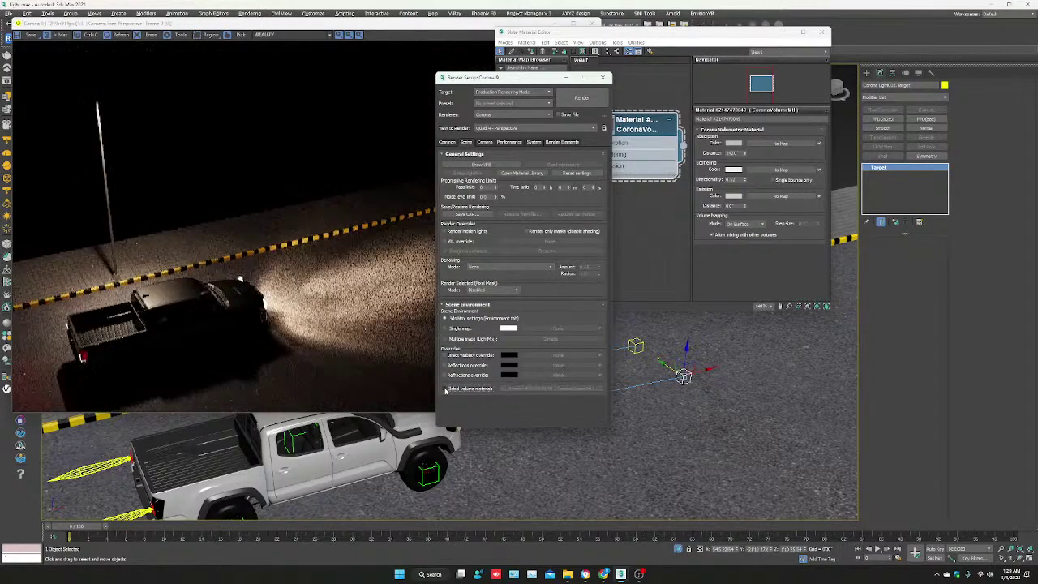
pyautogui.click(445, 390)
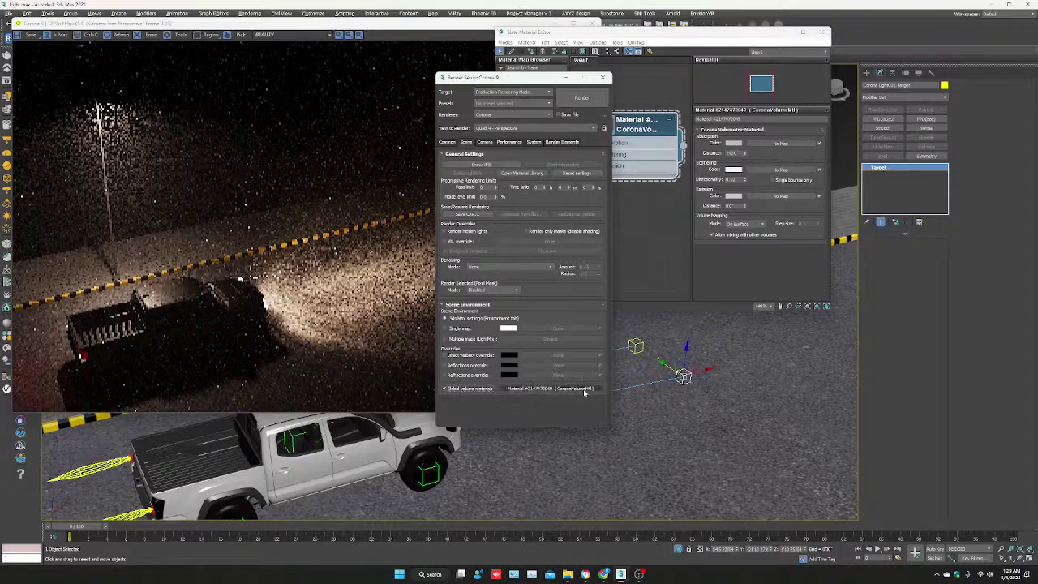
pyautogui.click(602, 77)
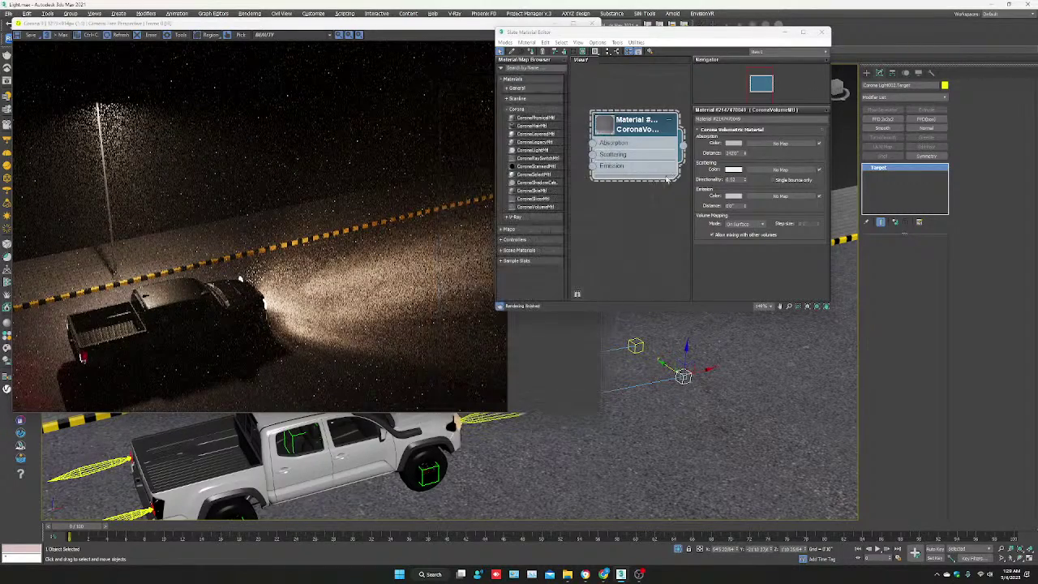
# - Change the CoronaVolumeMtl Scattering Color from white to a pale warm cream
pyautogui.click(402, 462)
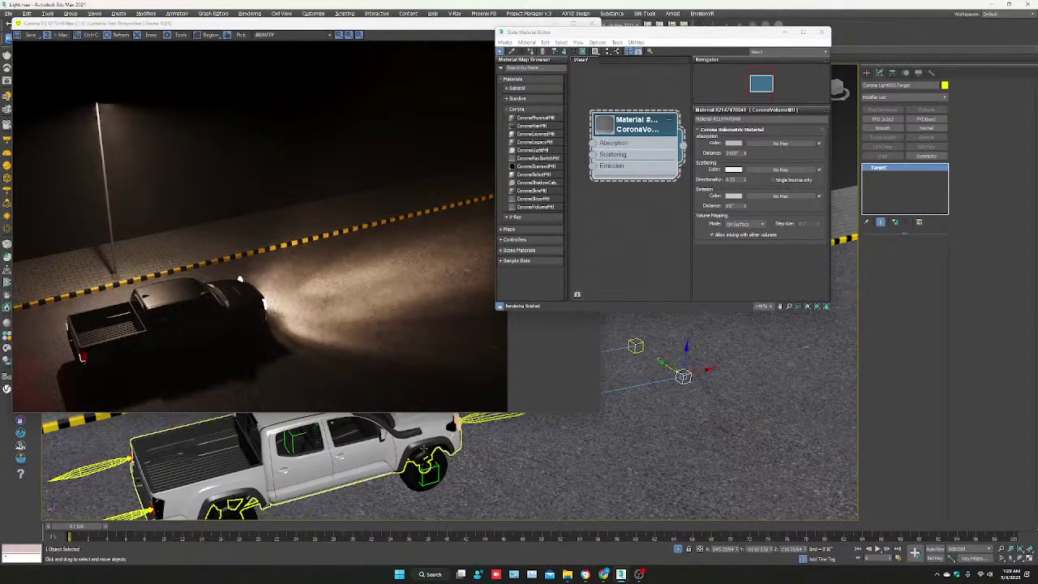
pyautogui.moveTo(402, 462)
pyautogui.keyDown('alt'); pyautogui.mouseDown(button='middle')
pyautogui.moveTo(406, 430)
pyautogui.moveTo(454, 425)
pyautogui.mouseUp(button='middle'); pyautogui.keyUp('alt')
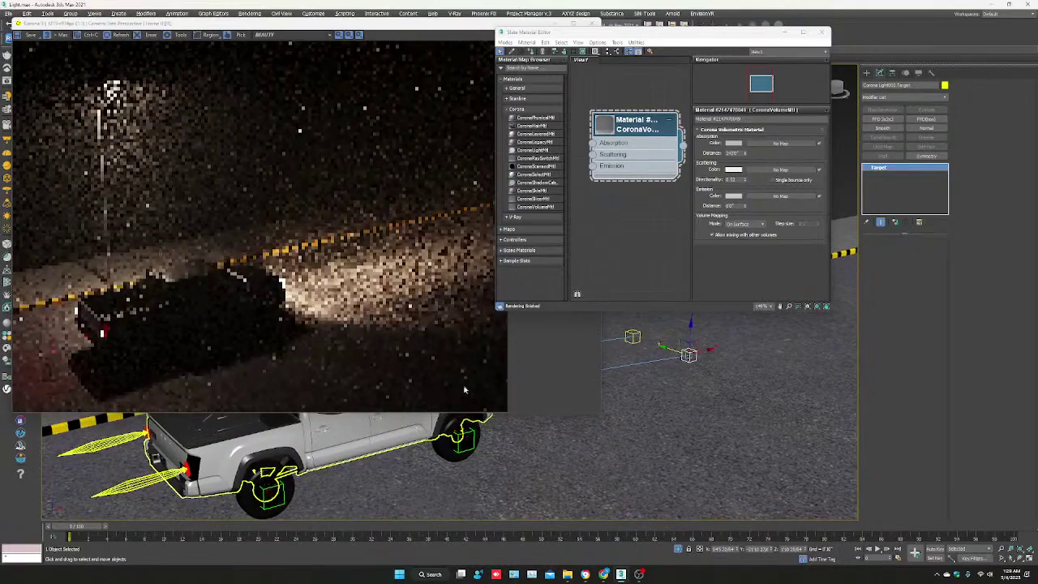
pyautogui.click(733, 169)
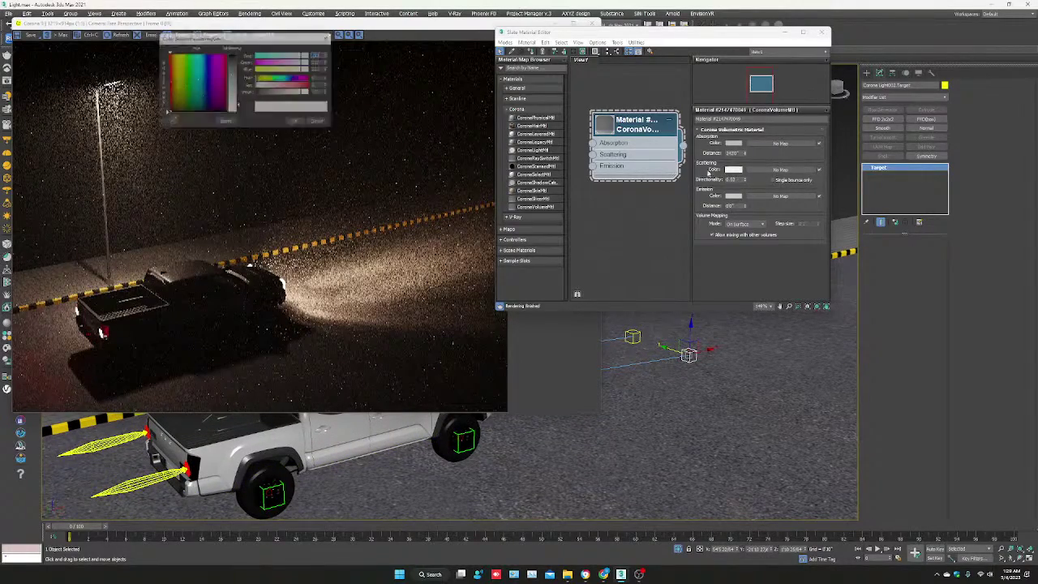
pyautogui.moveTo(273, 92)
pyautogui.mouseDown()
pyautogui.moveTo(281, 87)
pyautogui.moveTo(268, 87)
pyautogui.mouseUp()
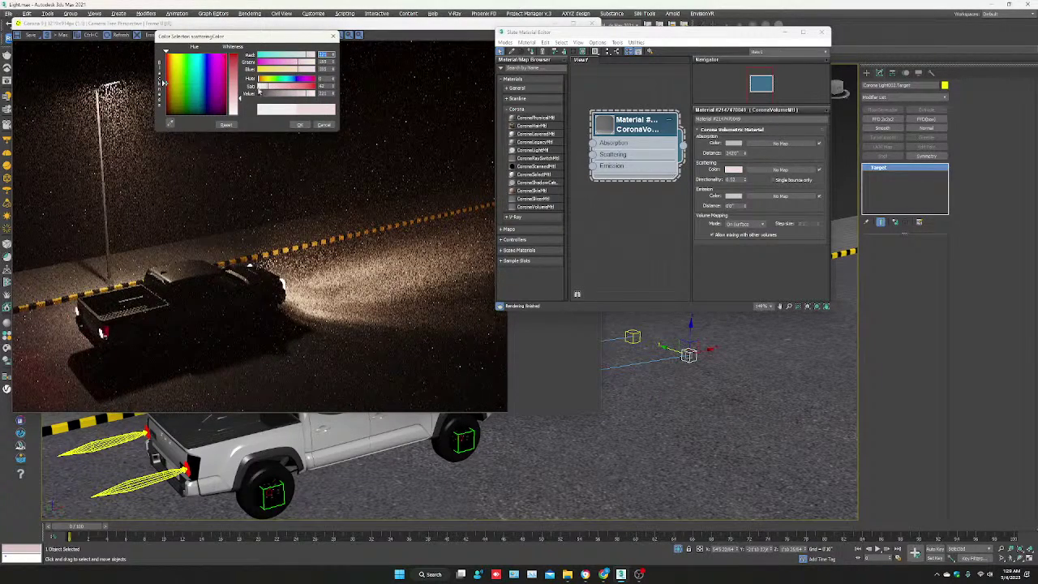
pyautogui.moveTo(285, 72); pyautogui.dragTo(283, 72)
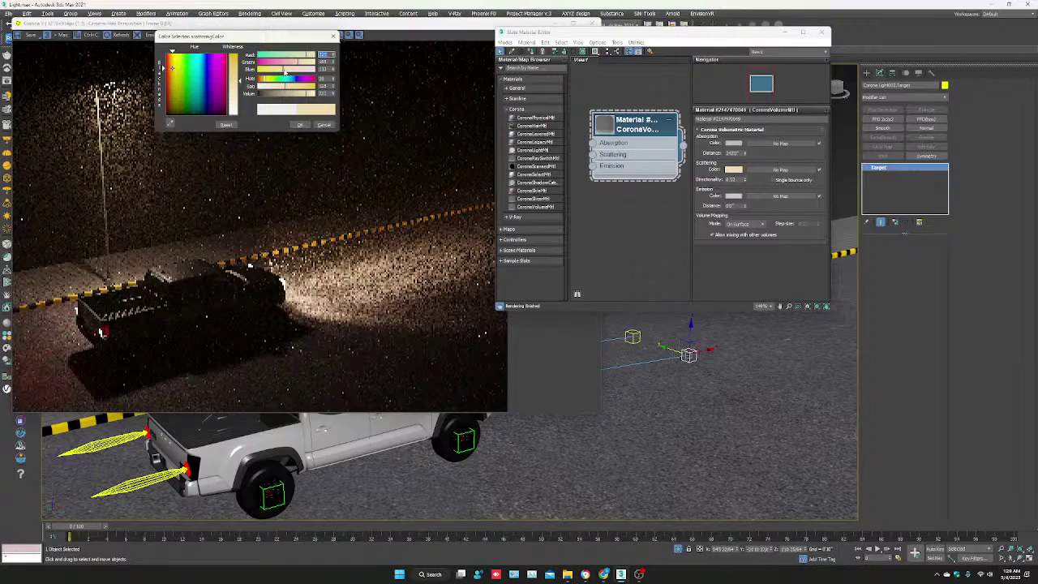
pyautogui.moveTo(285, 71); pyautogui.dragTo(290, 72)
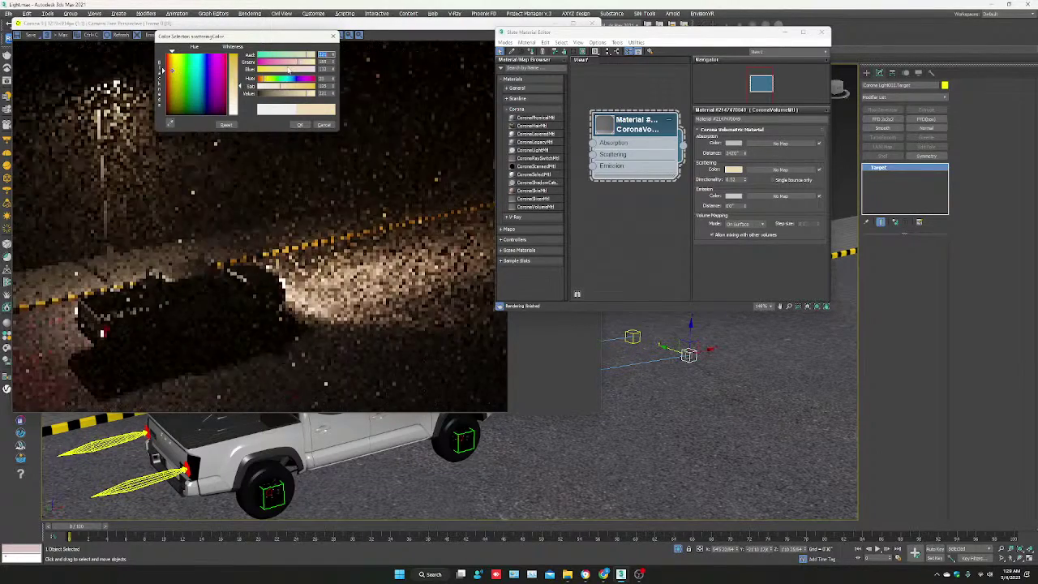
pyautogui.click(299, 126)
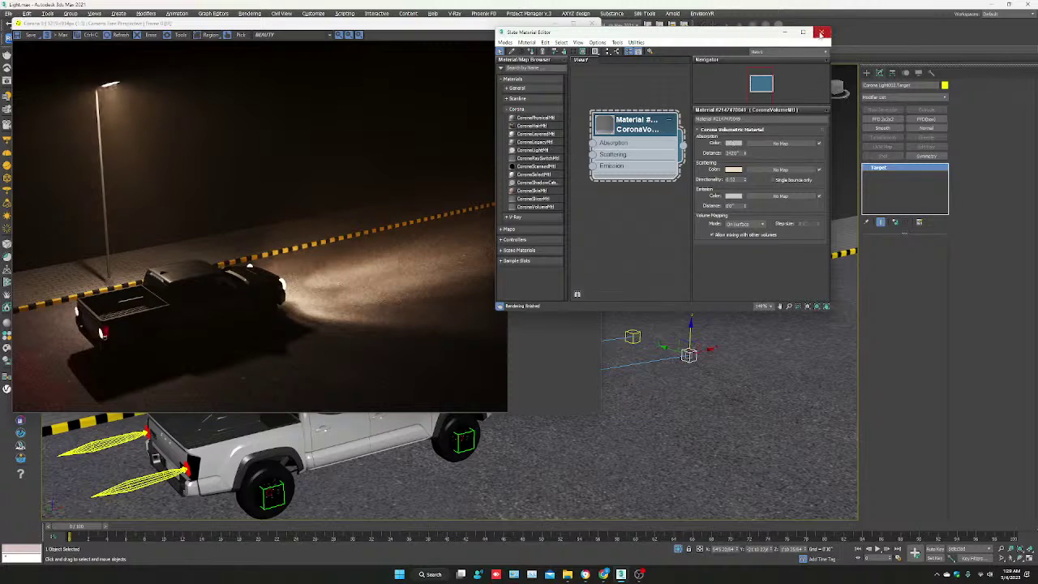
pyautogui.moveTo(713, 36)
pyautogui.mouseDown()
pyautogui.moveTo(784, 72)
pyautogui.moveTo(796, 62)
pyautogui.mouseUp()
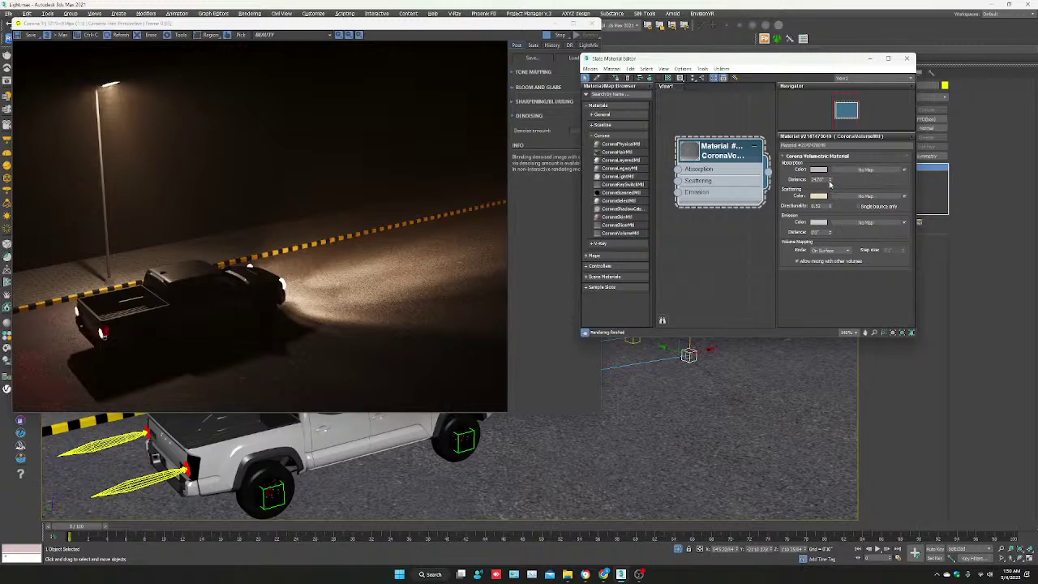
# - Adjust and fine-tune the fog's Absorption Distance spinner to thicken the haze
pyautogui.moveTo(831, 180); pyautogui.dragTo(830, 214)
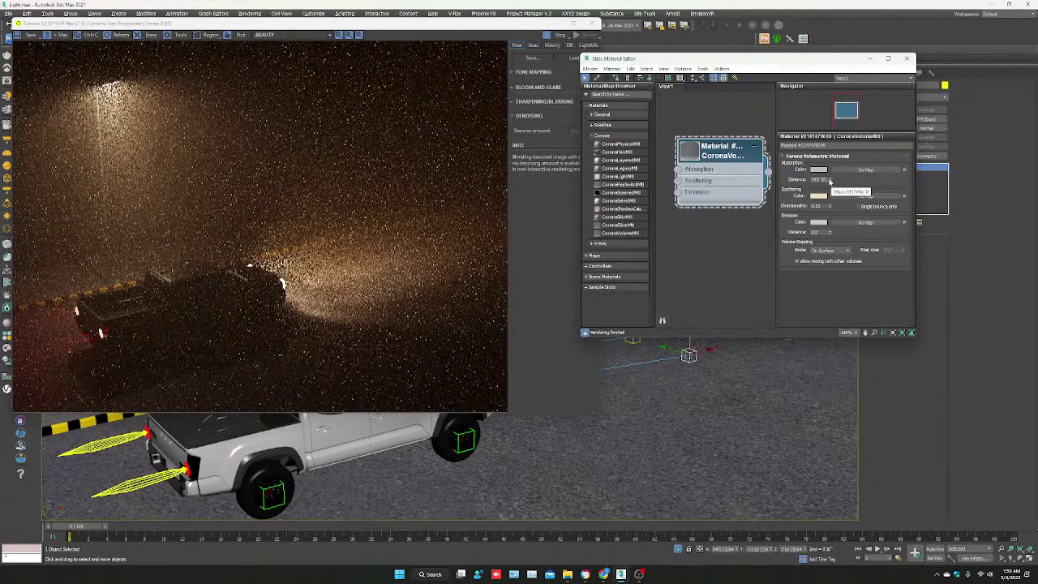
pyautogui.moveTo(828, 180); pyautogui.dragTo(829, 189)
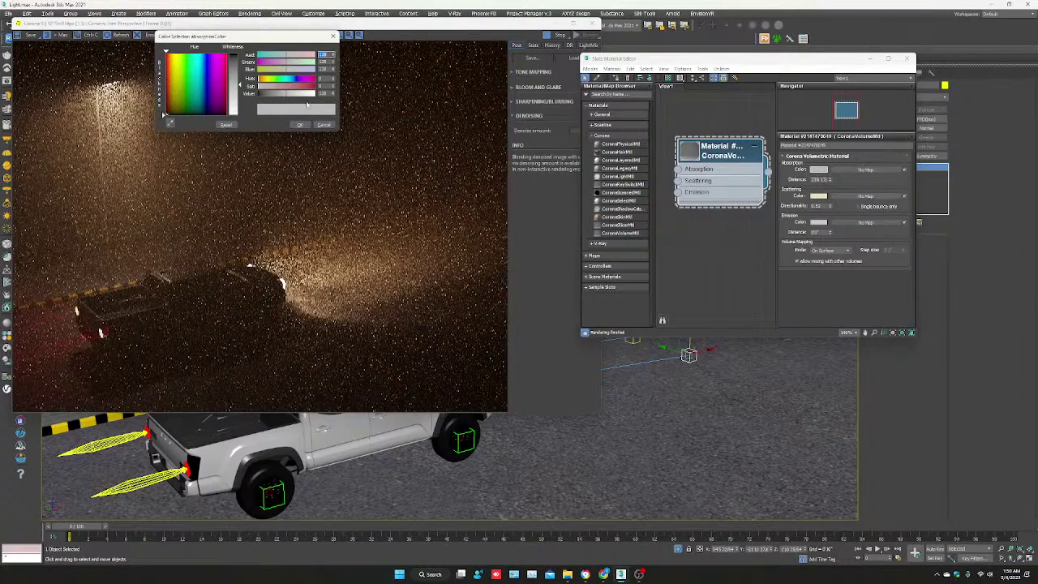
# - Set the fog's Absorption Color to a light grey in the Color Selector
pyautogui.moveTo(303, 98)
pyautogui.mouseDown()
pyautogui.moveTo(261, 96)
pyautogui.moveTo(309, 96)
pyautogui.mouseUp()
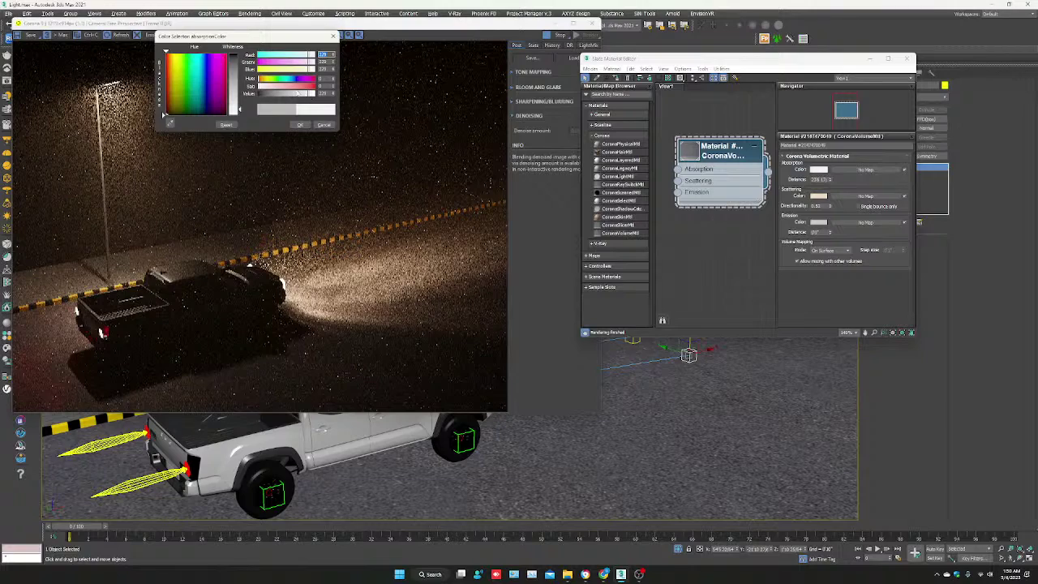
pyautogui.click(300, 95)
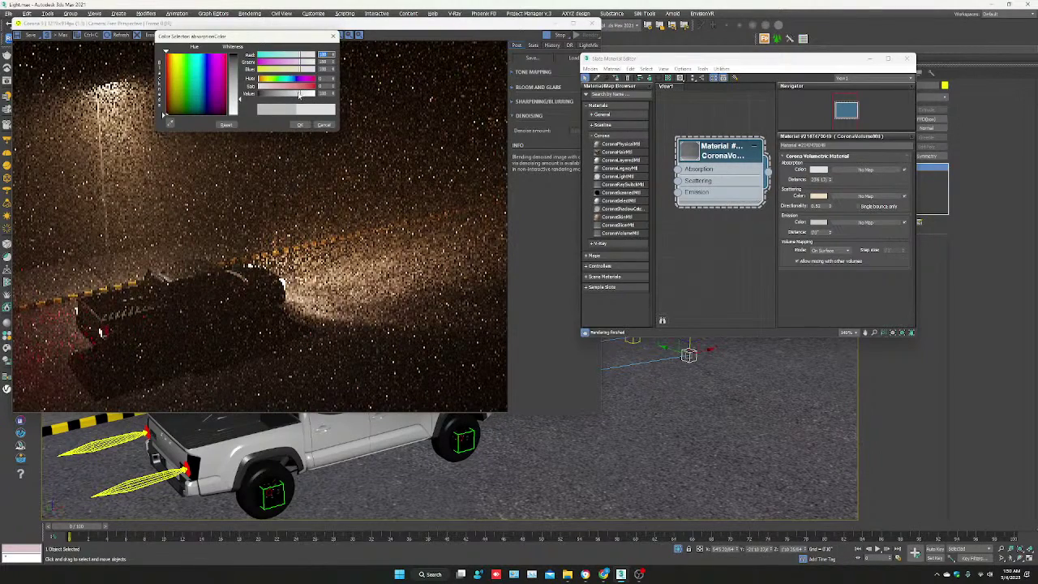
pyautogui.moveTo(300, 95); pyautogui.dragTo(263, 98)
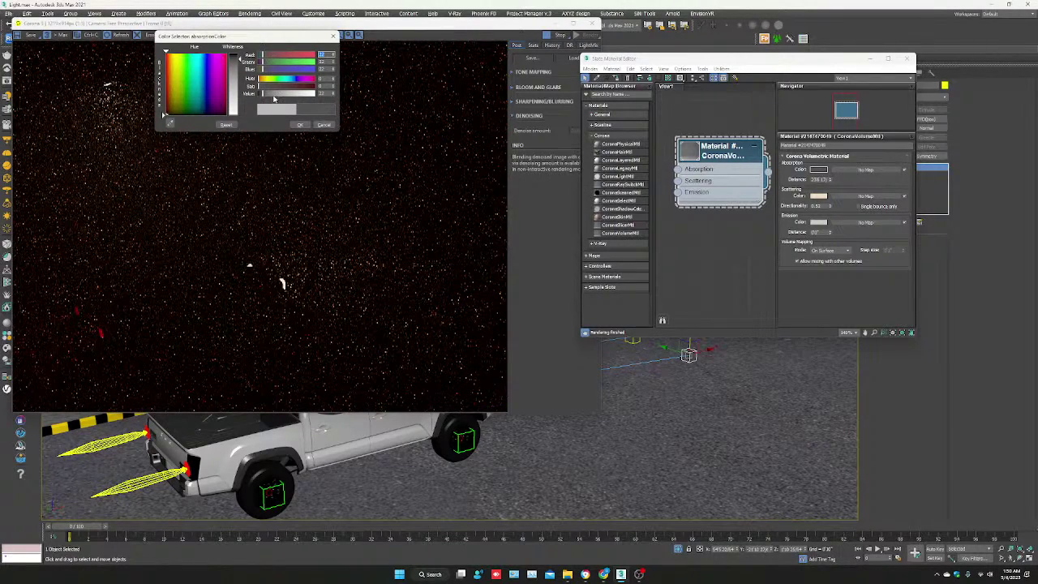
pyautogui.moveTo(280, 95); pyautogui.dragTo(302, 95)
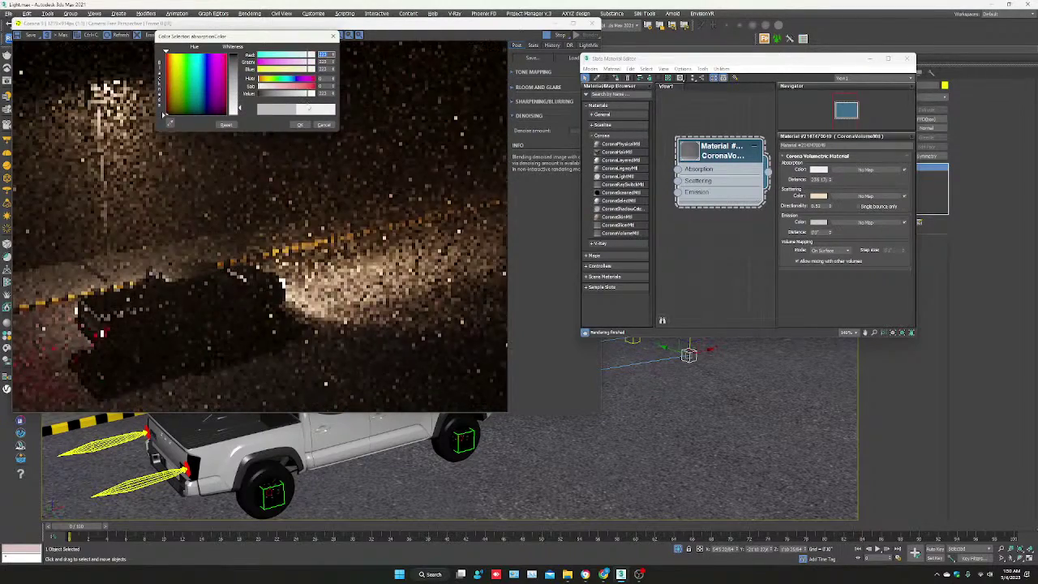
pyautogui.click(299, 124)
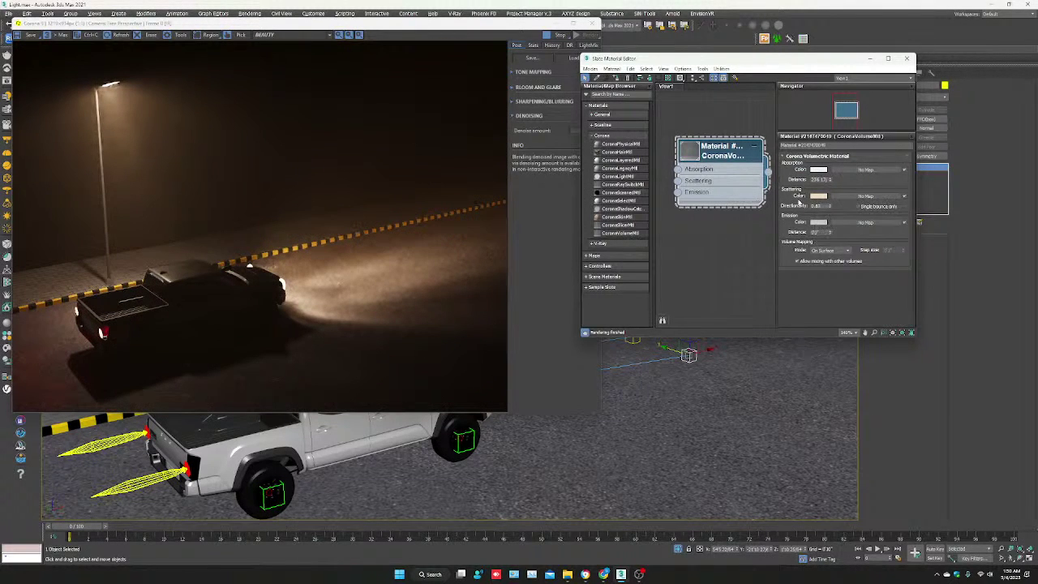
# - Enable 'Single bounce only' scattering for the fog and tweak its Emission Distance
pyautogui.click(862, 208)
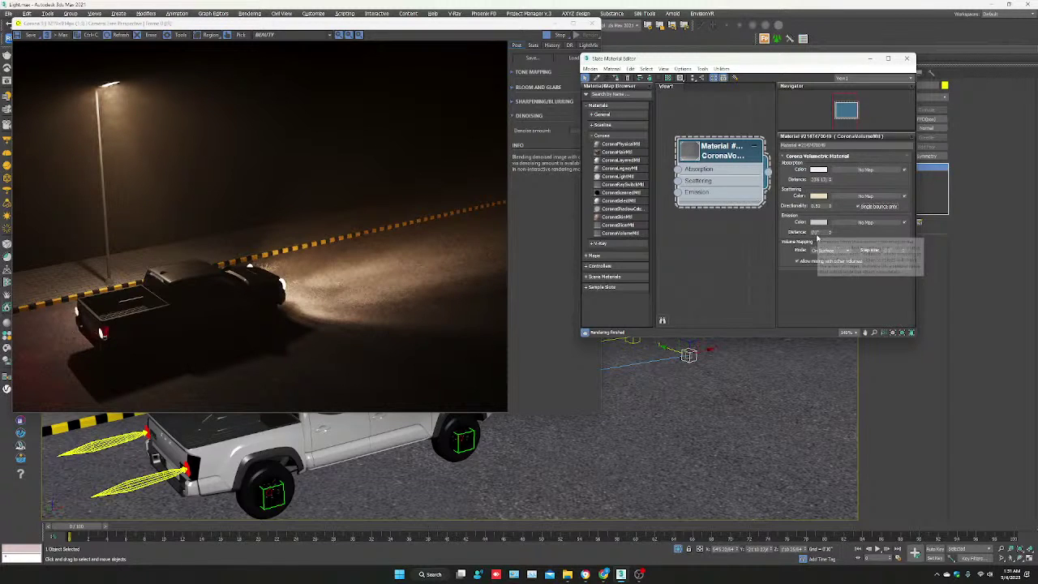
pyautogui.moveTo(830, 232)
pyautogui.mouseDown()
pyautogui.moveTo(830, 222)
pyautogui.moveTo(831, 233)
pyautogui.mouseUp()
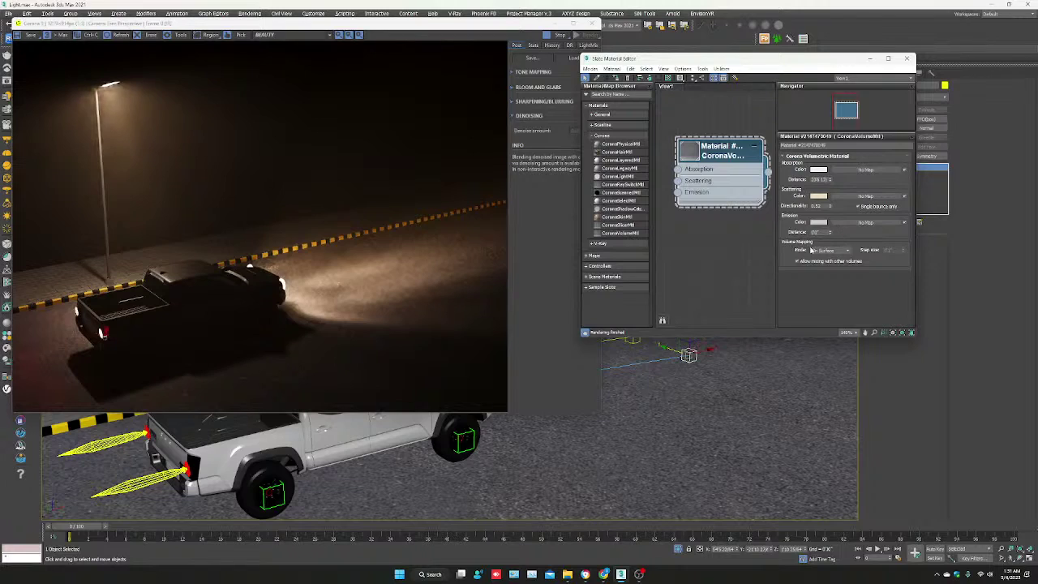
pyautogui.click(801, 262)
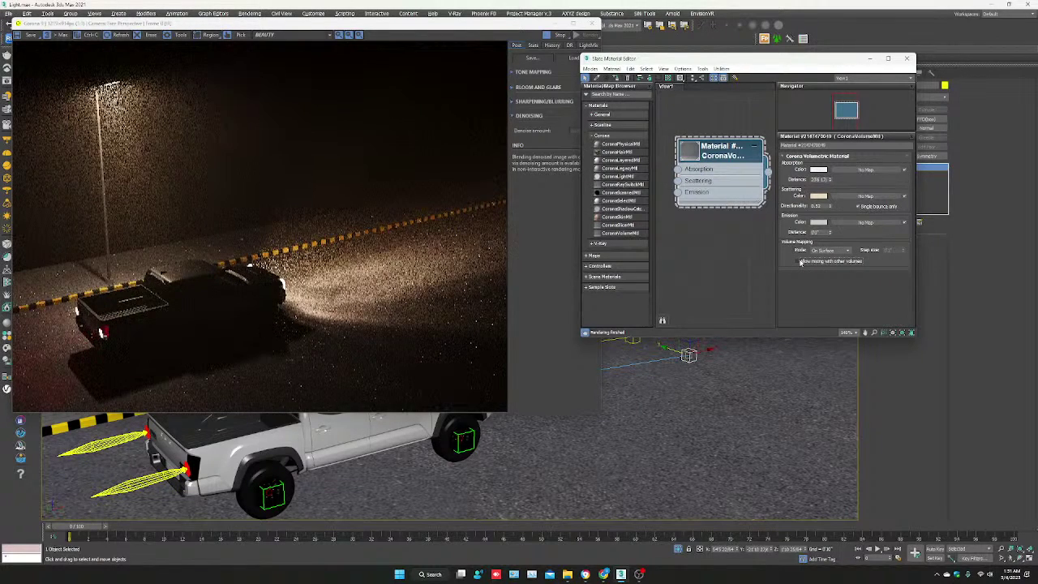
pyautogui.click(829, 249)
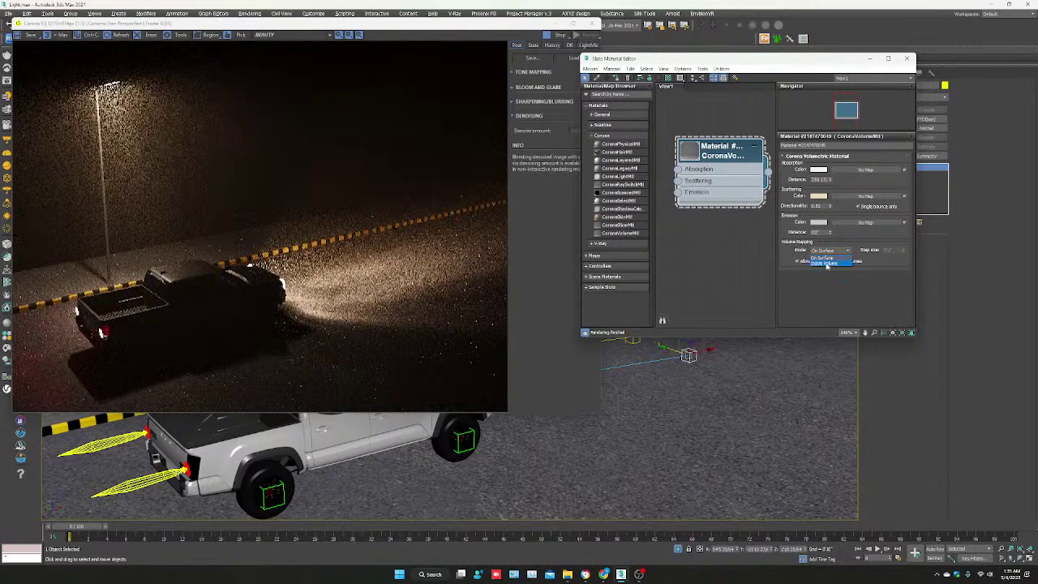
pyautogui.click(827, 265)
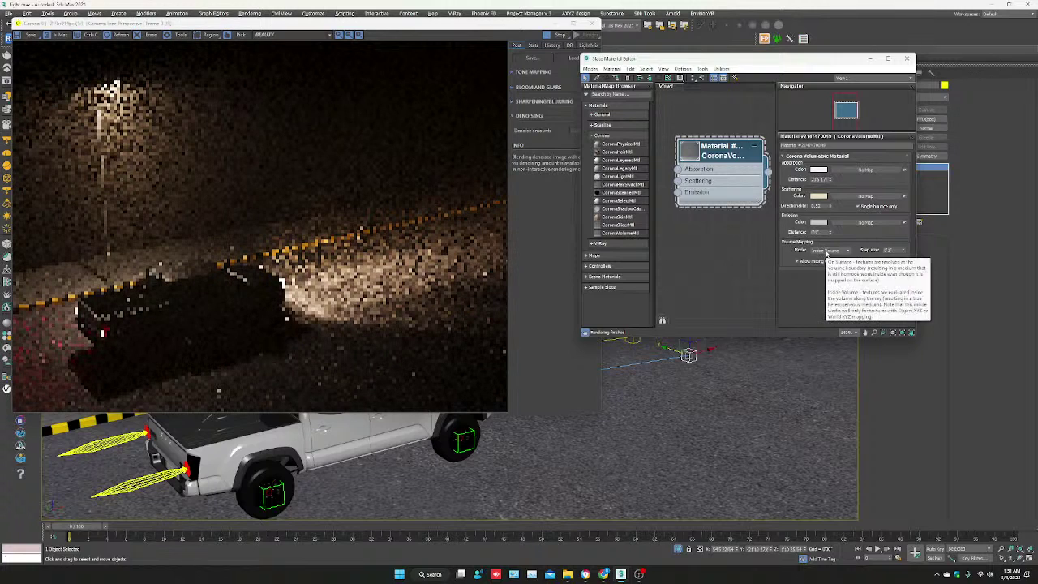
pyautogui.moveTo(904, 252); pyautogui.dragTo(904, 241)
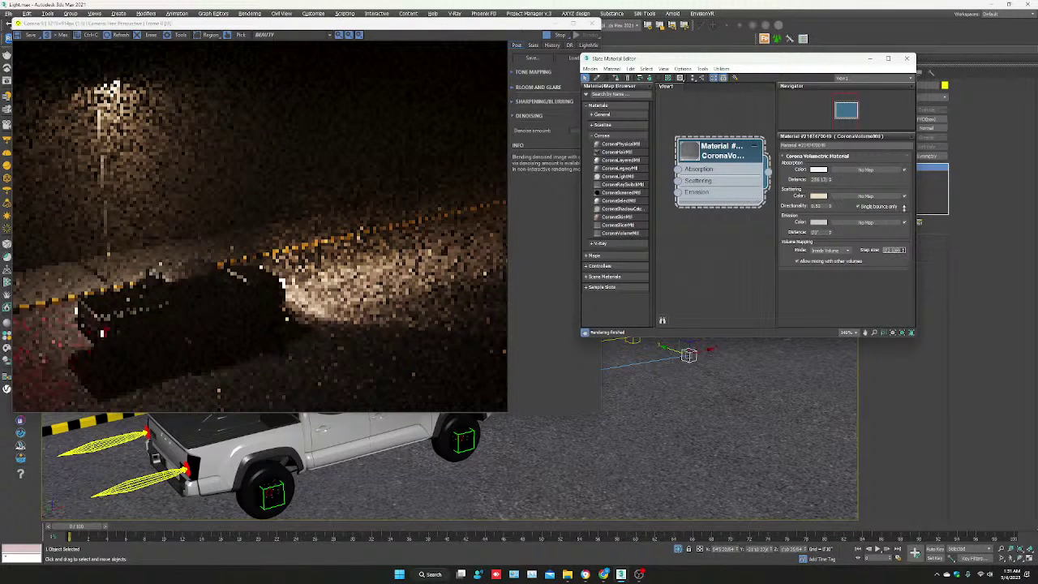
pyautogui.moveTo(904, 200); pyautogui.dragTo(898, 236)
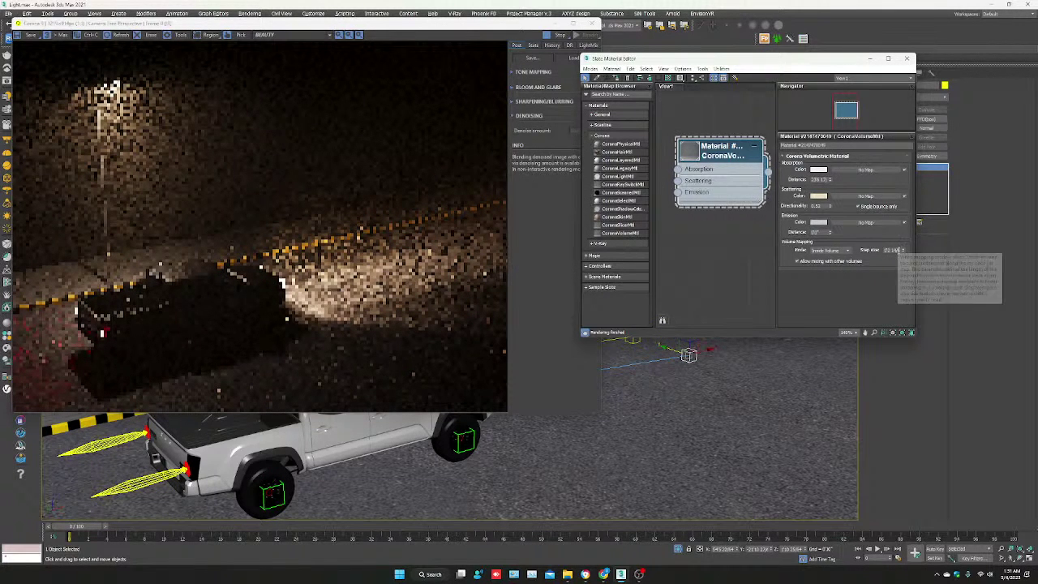
pyautogui.click(824, 251)
pyautogui.click(824, 257)
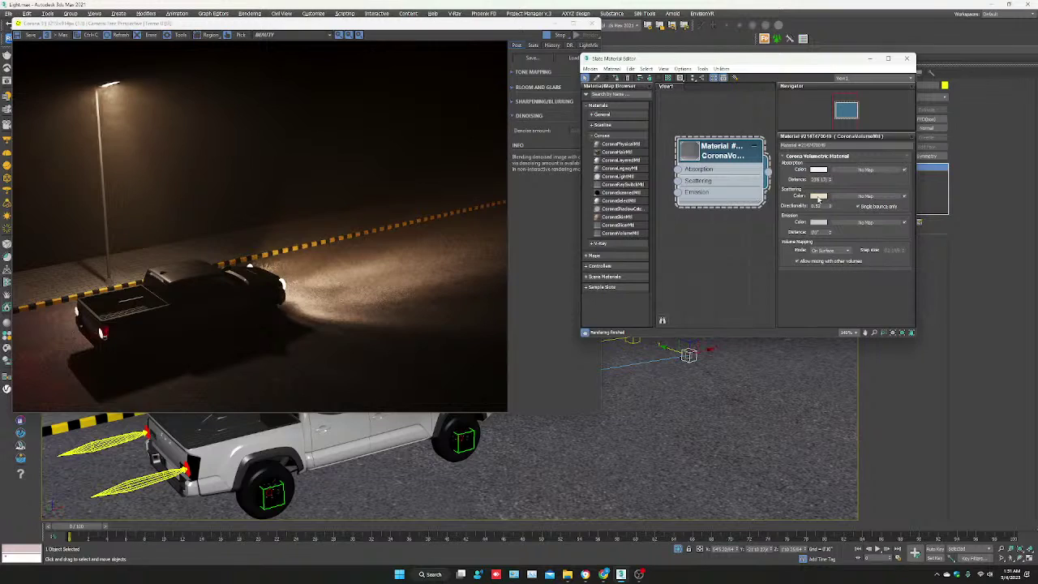
# - Load the Real-IES_intermediate_light.ies profile onto the street lamp's Corona light
pyautogui.moveTo(681, 374)
pyautogui.mouseDown(button='middle')
pyautogui.moveTo(641, 423)
pyautogui.moveTo(389, 456)
pyautogui.moveTo(406, 455)
pyautogui.moveTo(396, 466)
pyautogui.mouseUp(button='middle')
pyautogui.click(396, 429)
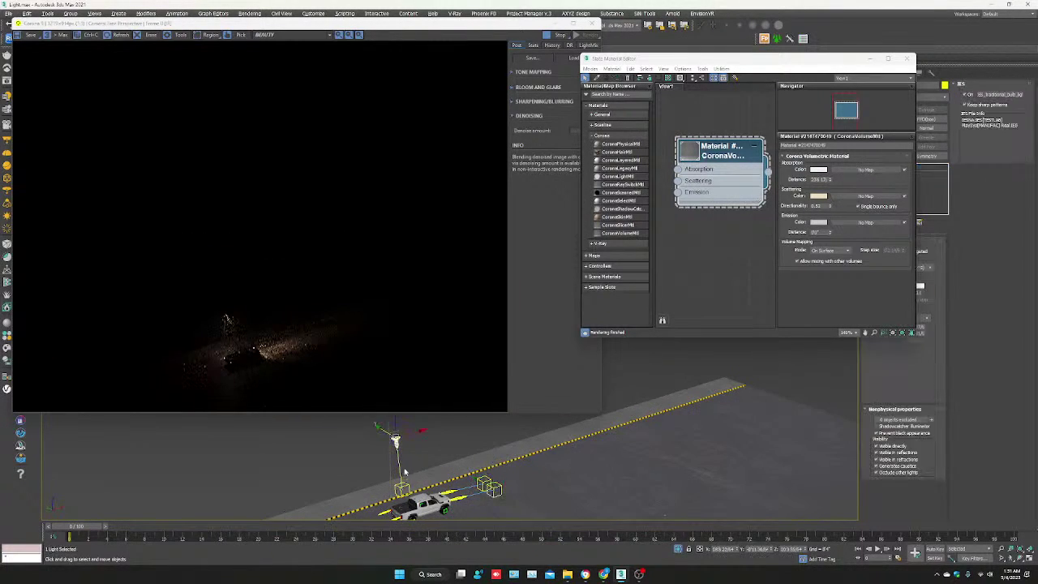
pyautogui.keyDown('alt'); pyautogui.moveTo(396, 430); pyautogui.dragTo(468, 444, button='middle'); pyautogui.keyUp('alt')
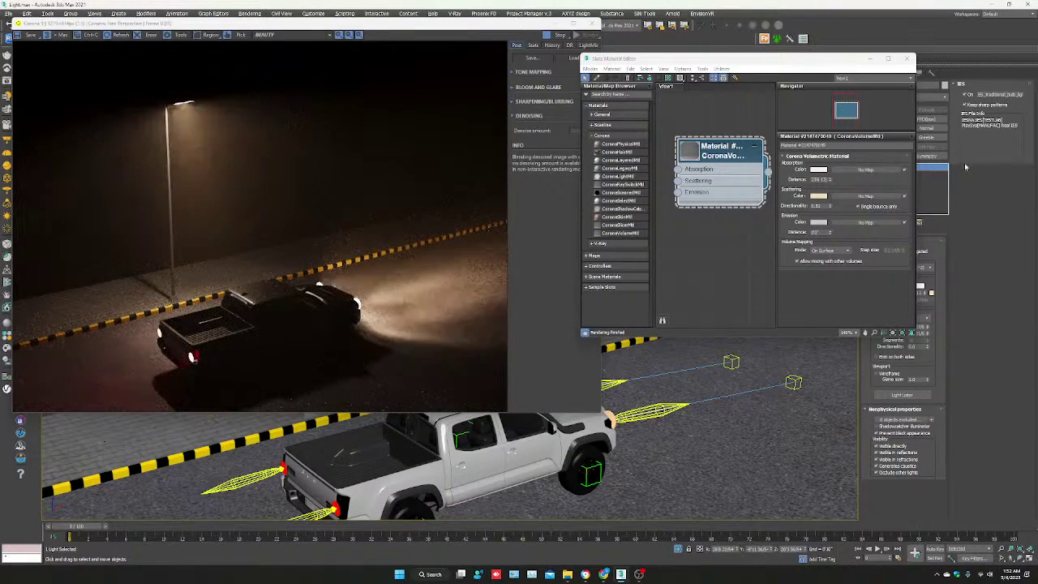
pyautogui.click(1004, 96)
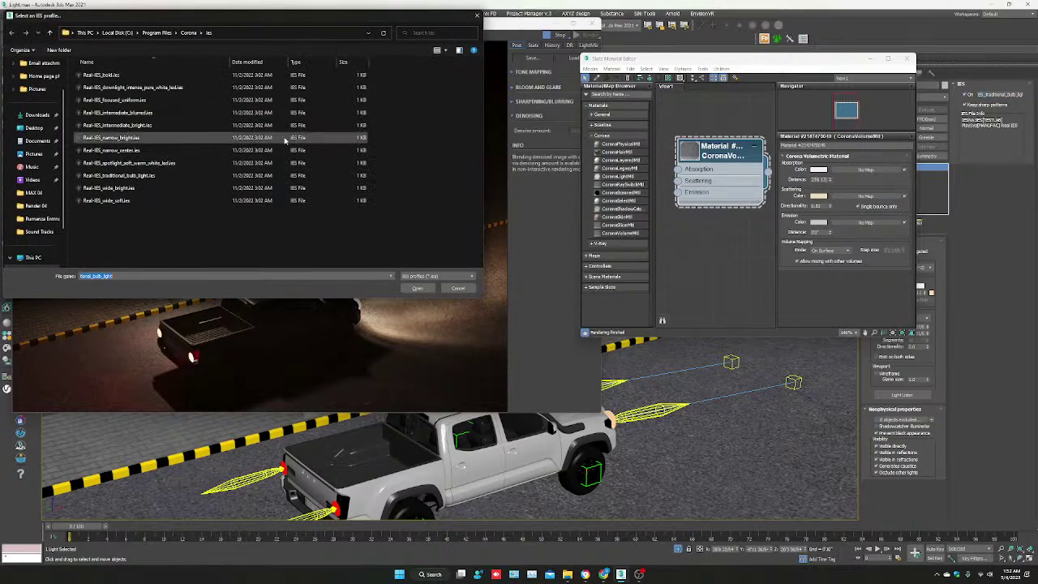
pyautogui.doubleClick(134, 127)
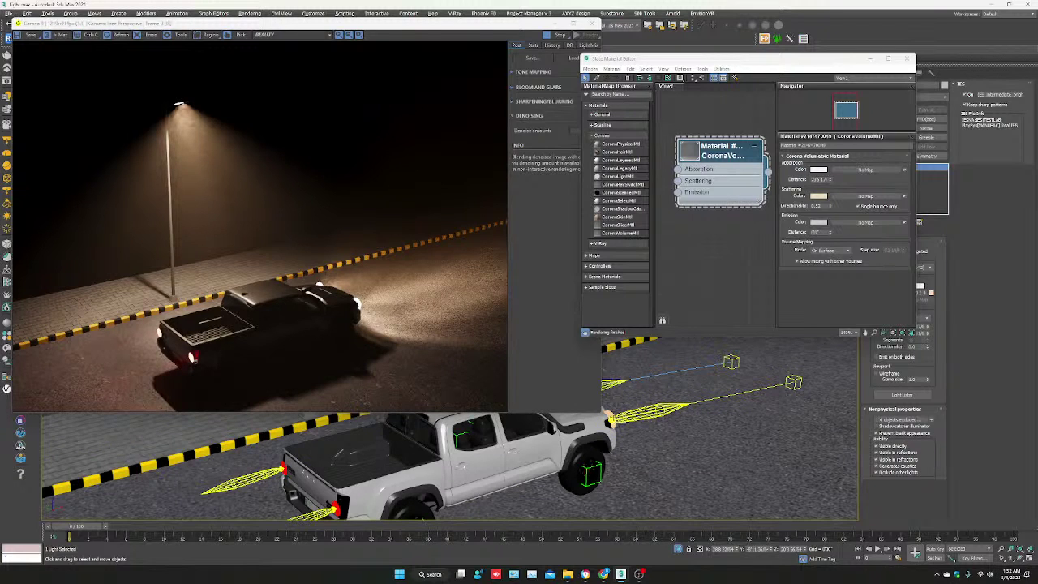
# - Attach a General > Noise map to the fog CoronaVolumeMtl's Scattering input
pyautogui.click(613, 416)
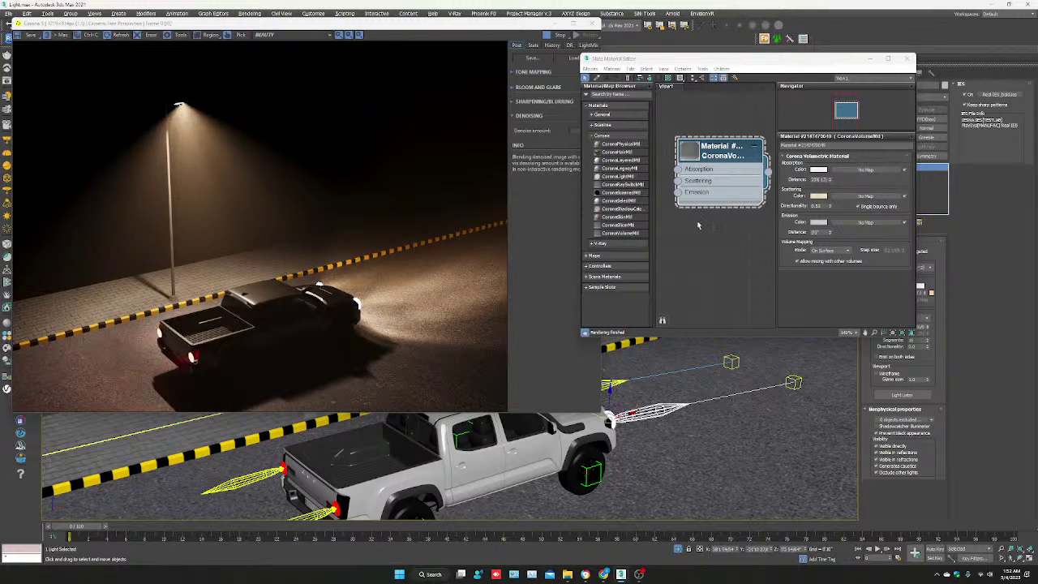
pyautogui.scroll(-2, 702, 232)
pyautogui.scroll(-2, 703, 233)
pyautogui.moveTo(703, 233)
pyautogui.mouseDown(button='middle')
pyautogui.moveTo(724, 217)
pyautogui.moveTo(741, 224)
pyautogui.mouseUp(button='middle')
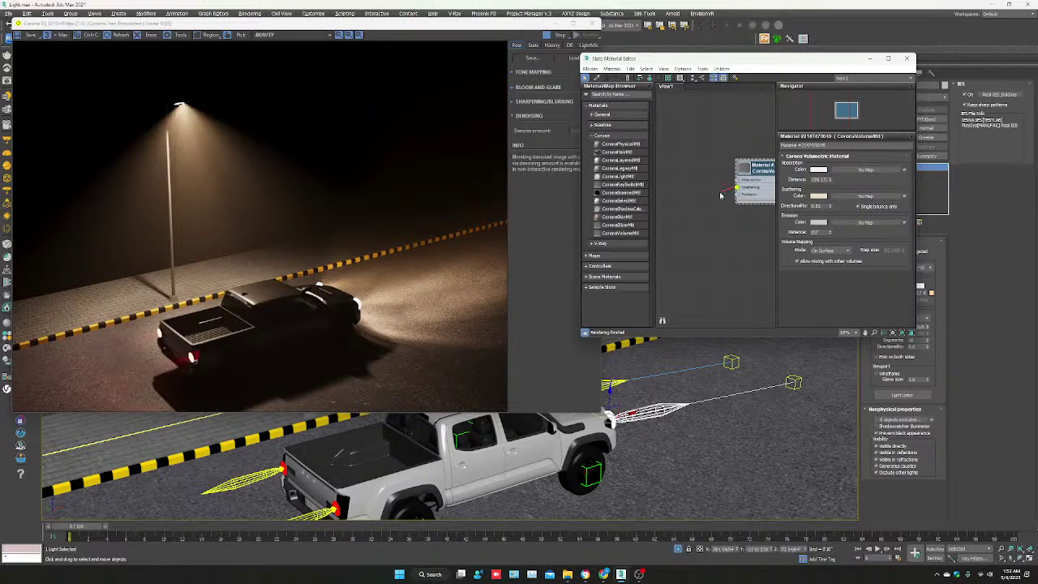
pyautogui.moveTo(738, 189); pyautogui.dragTo(716, 196)
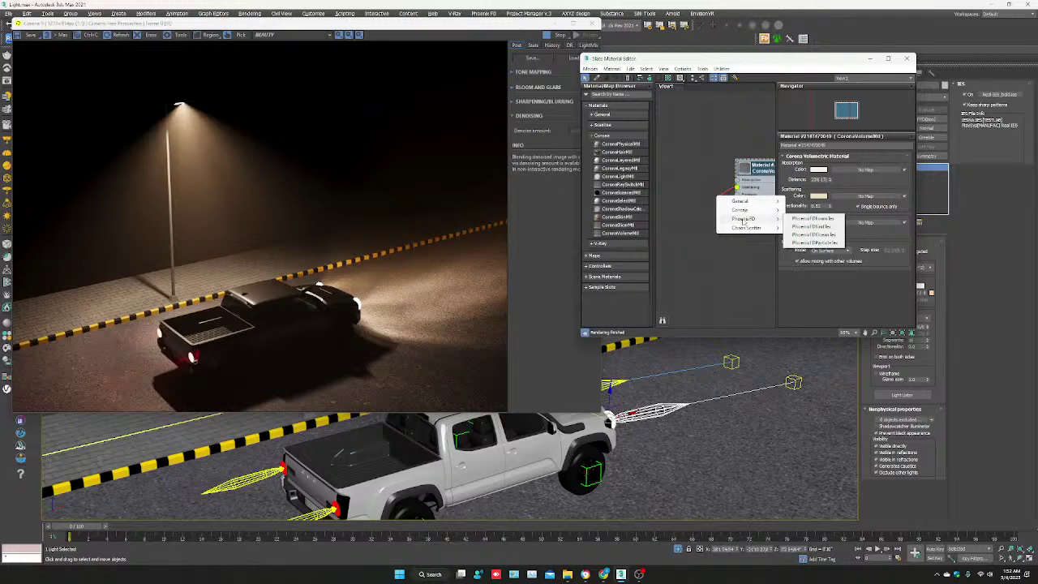
pyautogui.moveTo(740, 201)
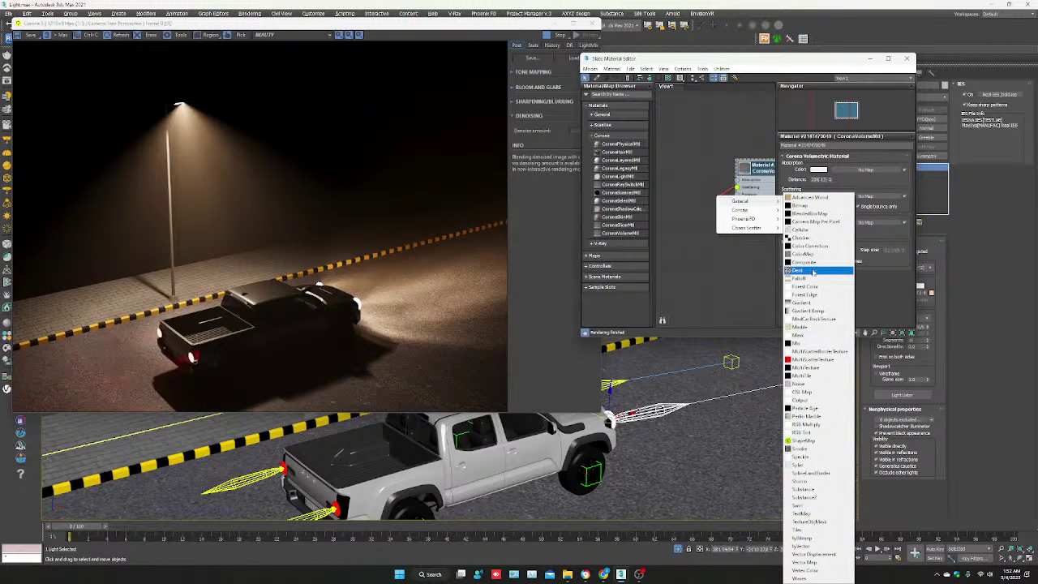
pyautogui.click(807, 384)
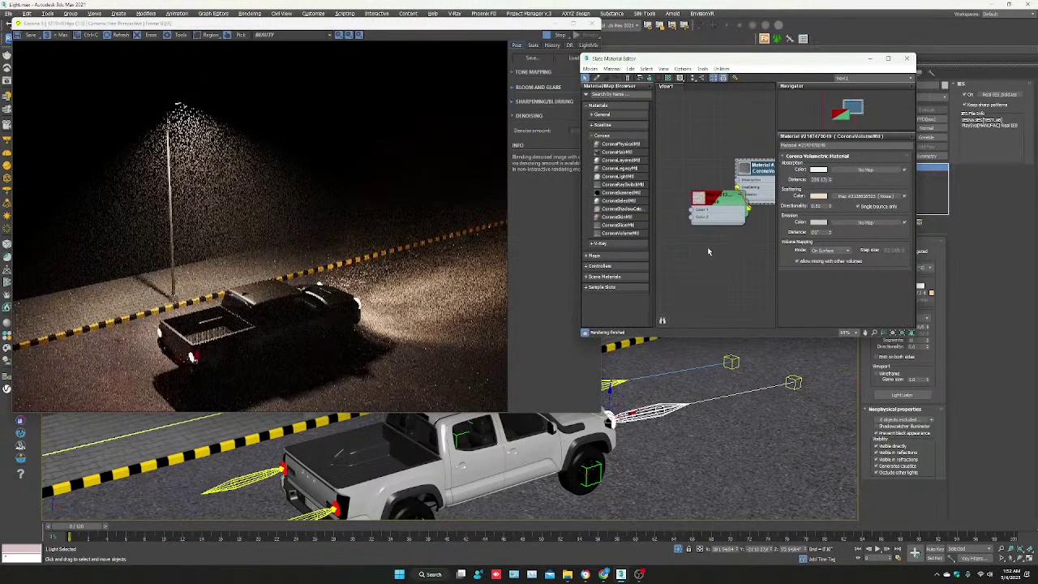
# - Rewire the Noise map's output back into the fog's Scattering colour
pyautogui.moveTo(718, 209); pyautogui.dragTo(687, 198)
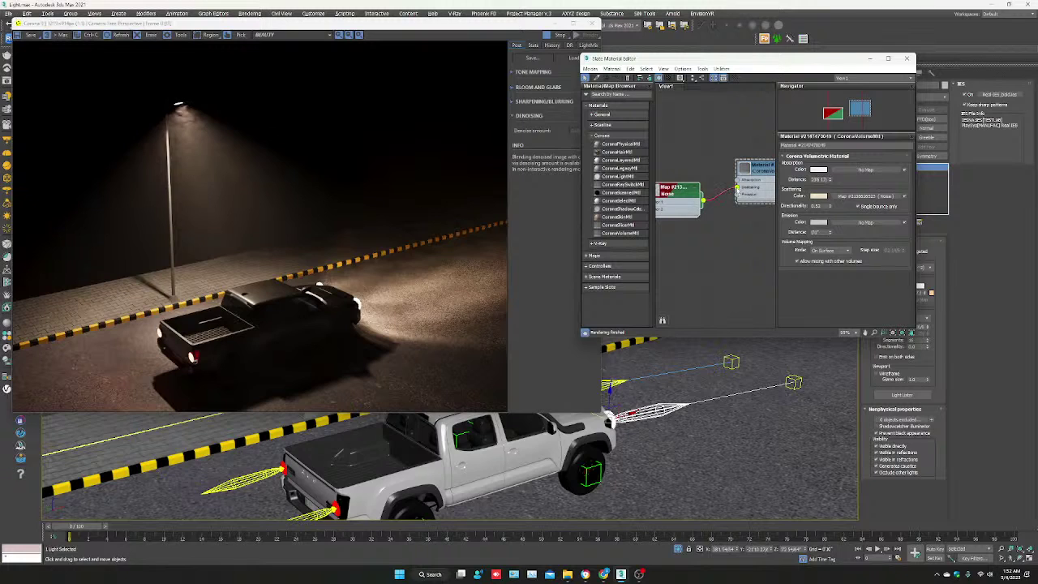
pyautogui.click(715, 191)
pyautogui.press('Delete')
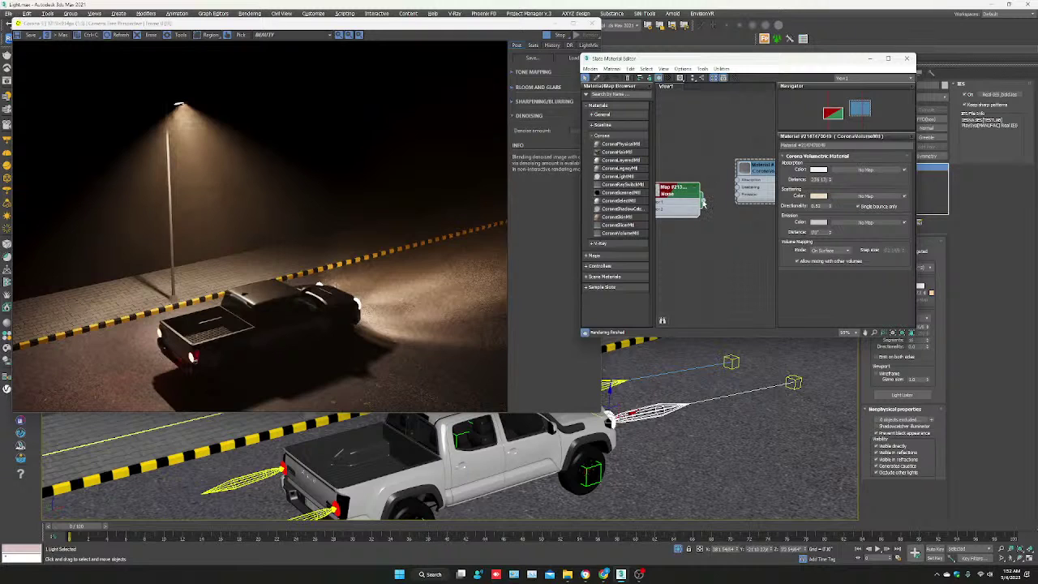
pyautogui.moveTo(703, 203); pyautogui.dragTo(738, 191)
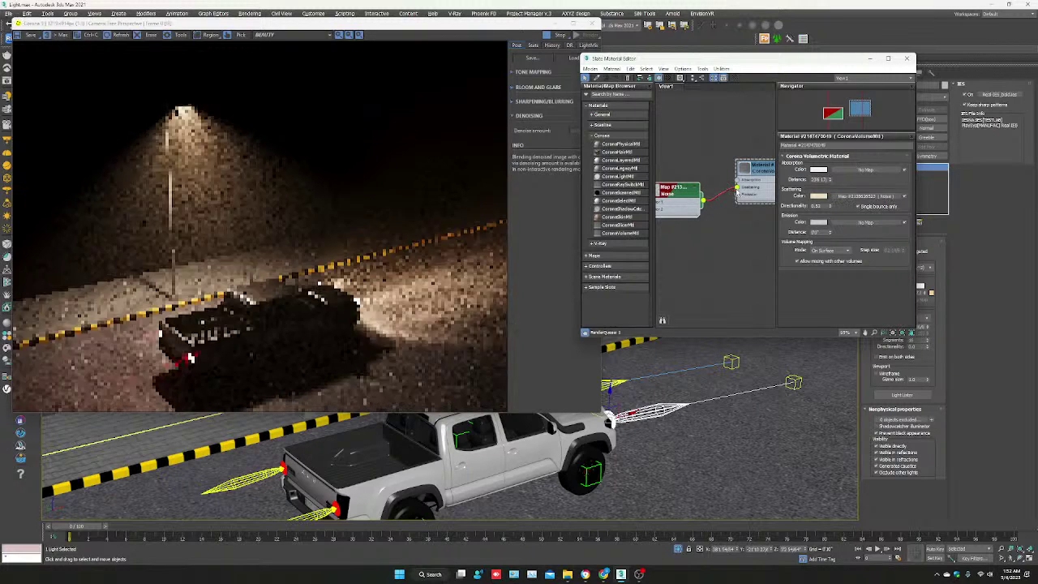
pyautogui.scroll(3, 207, 130)
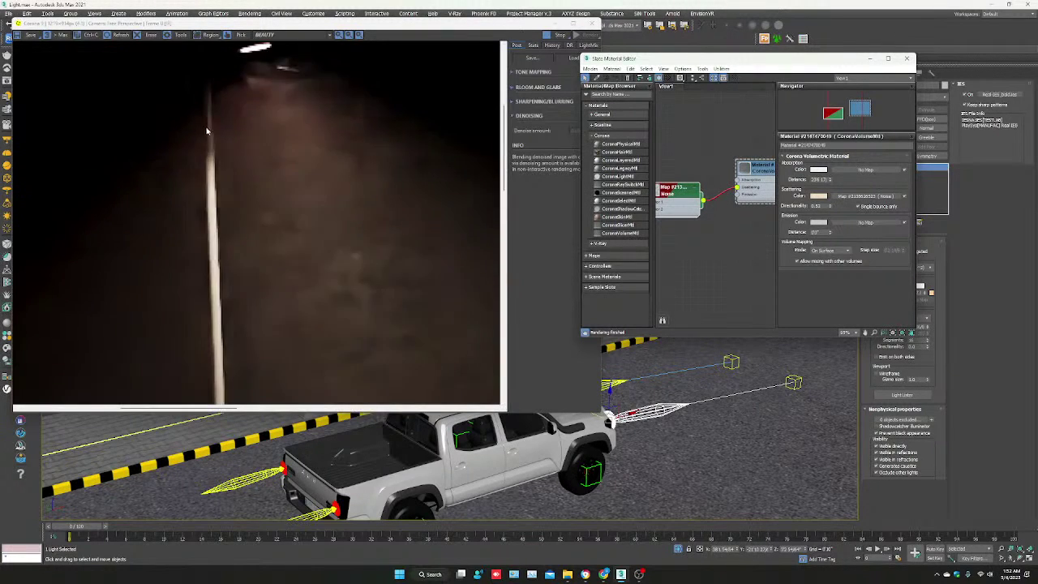
pyautogui.scroll(-2, 207, 130)
pyautogui.scroll(-1, 211, 131)
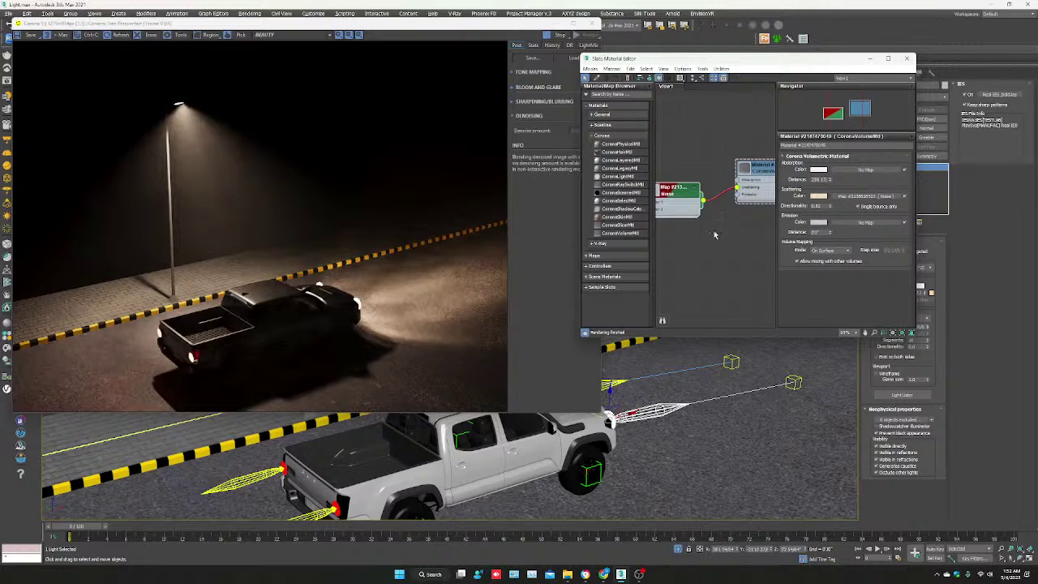
pyautogui.moveTo(715, 235); pyautogui.dragTo(736, 229, button='middle')
# - Set the Noise type to Fractal and try plugging it into different fog material inputs
pyautogui.doubleClick(693, 193)
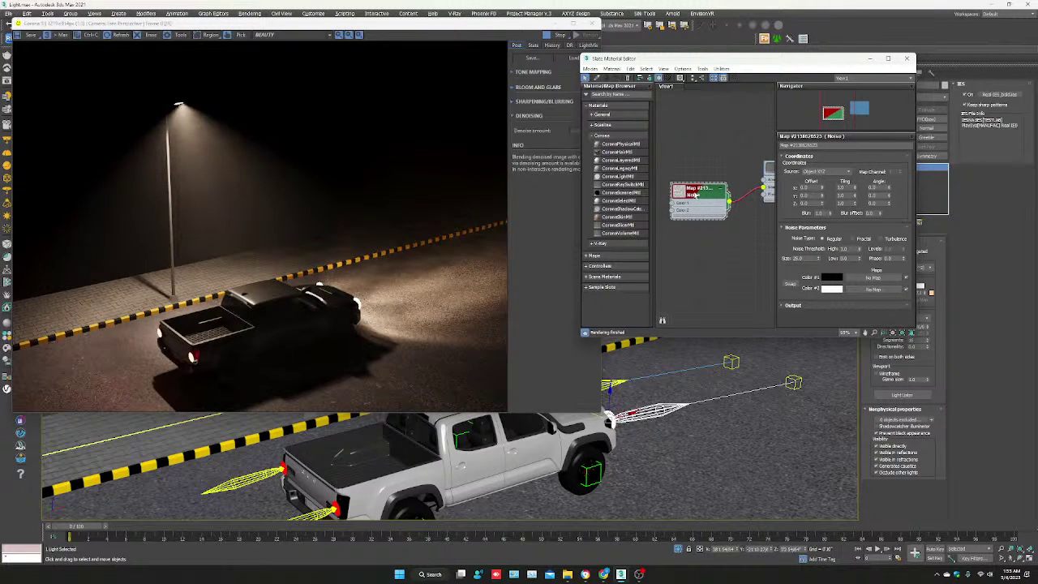
pyautogui.click(853, 240)
pyautogui.moveTo(763, 189); pyautogui.dragTo(767, 181)
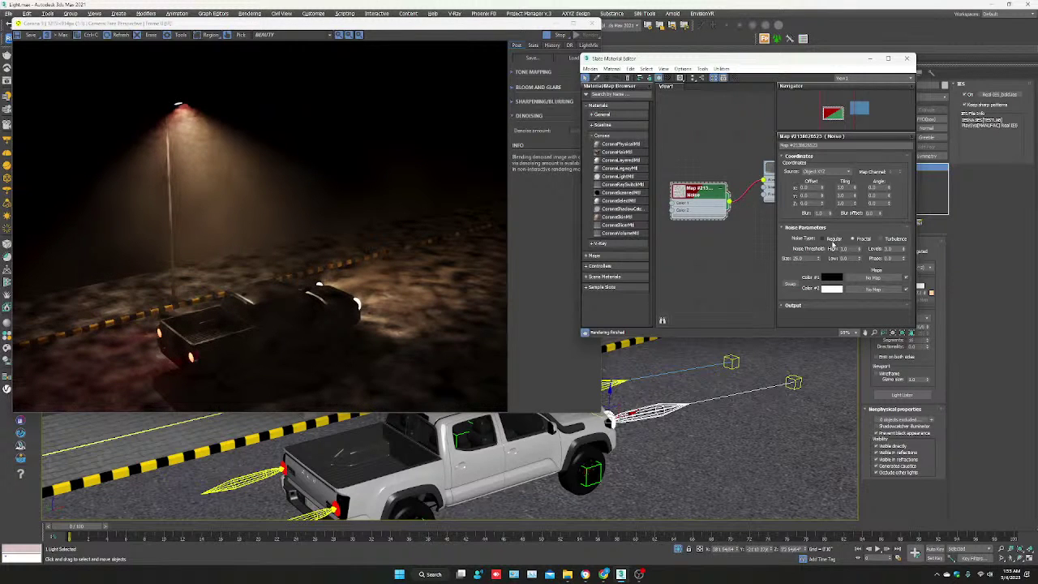
pyautogui.moveTo(773, 223); pyautogui.dragTo(712, 245, button='middle')
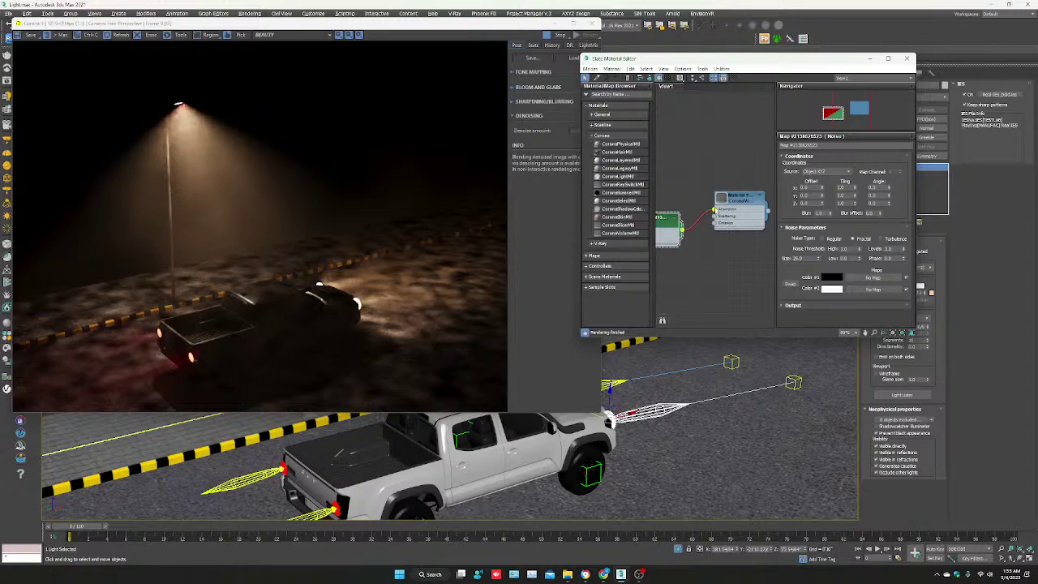
pyautogui.moveTo(716, 211); pyautogui.dragTo(717, 217)
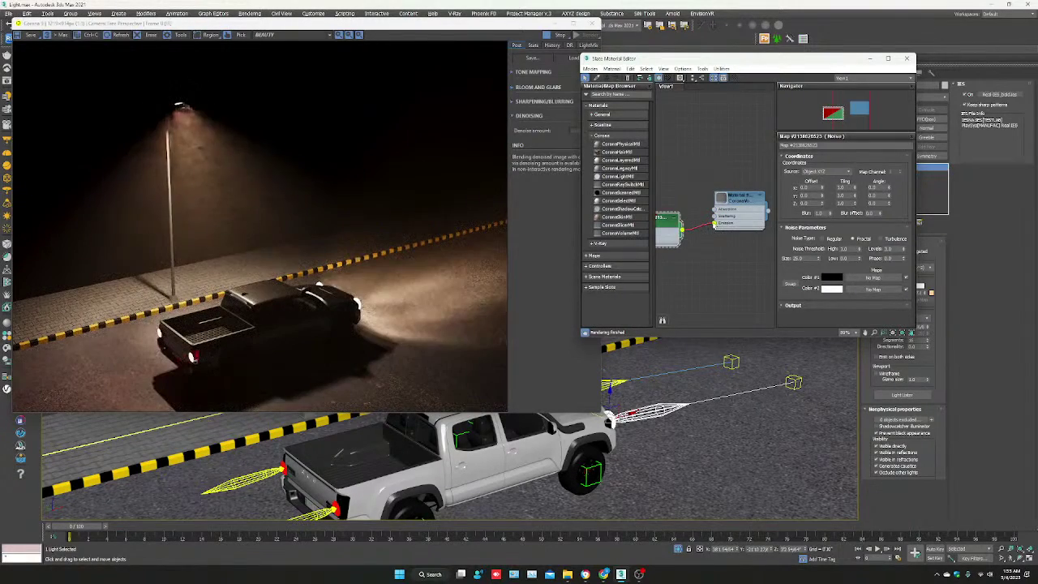
pyautogui.moveTo(717, 218); pyautogui.dragTo(714, 210)
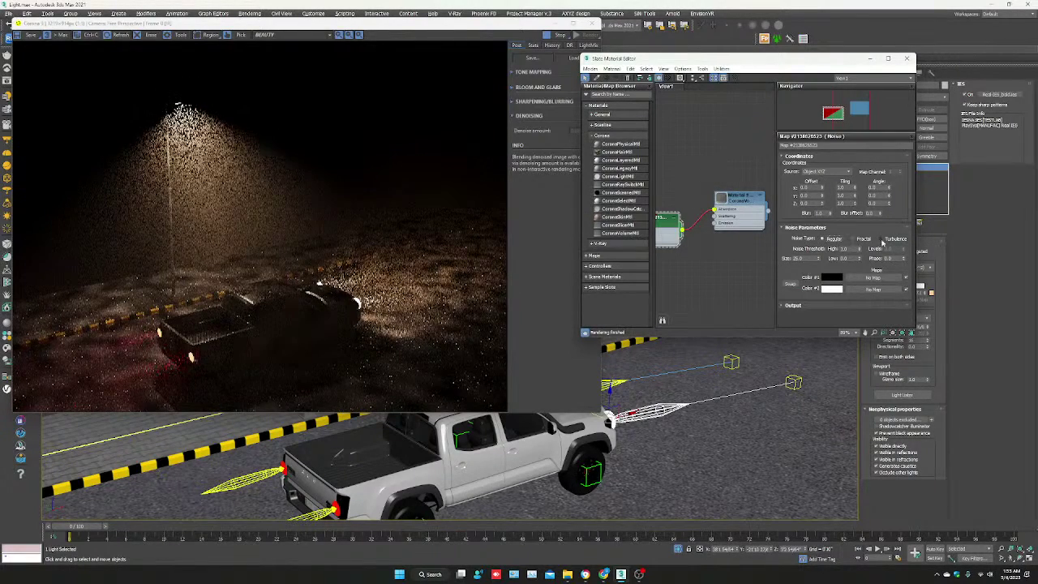
# - Switch the Noise to Turbulence, disconnect it, and open the CoronaVolumeMtl parameters
pyautogui.click(886, 240)
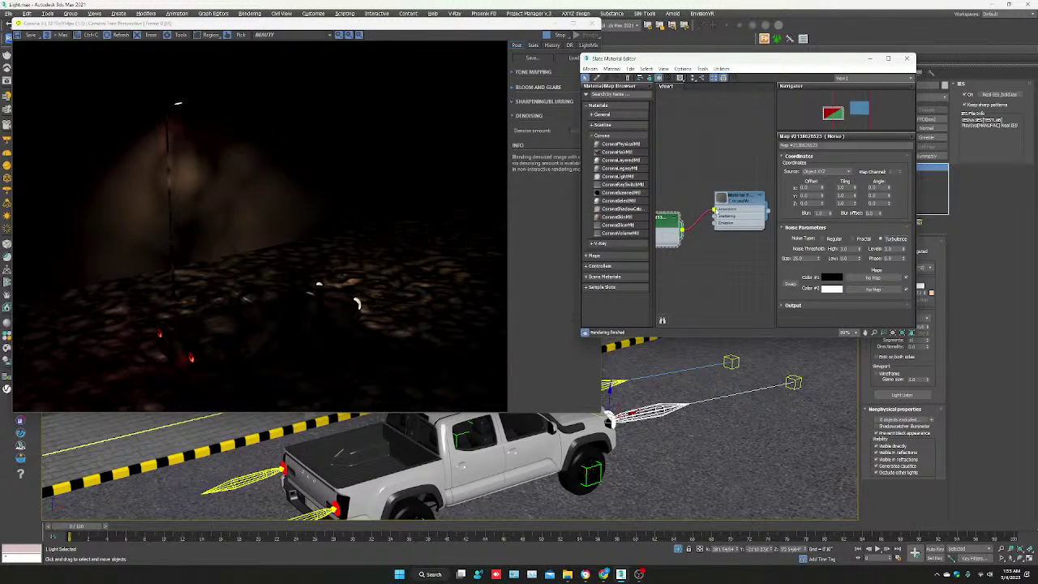
pyautogui.moveTo(707, 231); pyautogui.dragTo(726, 209, button='middle')
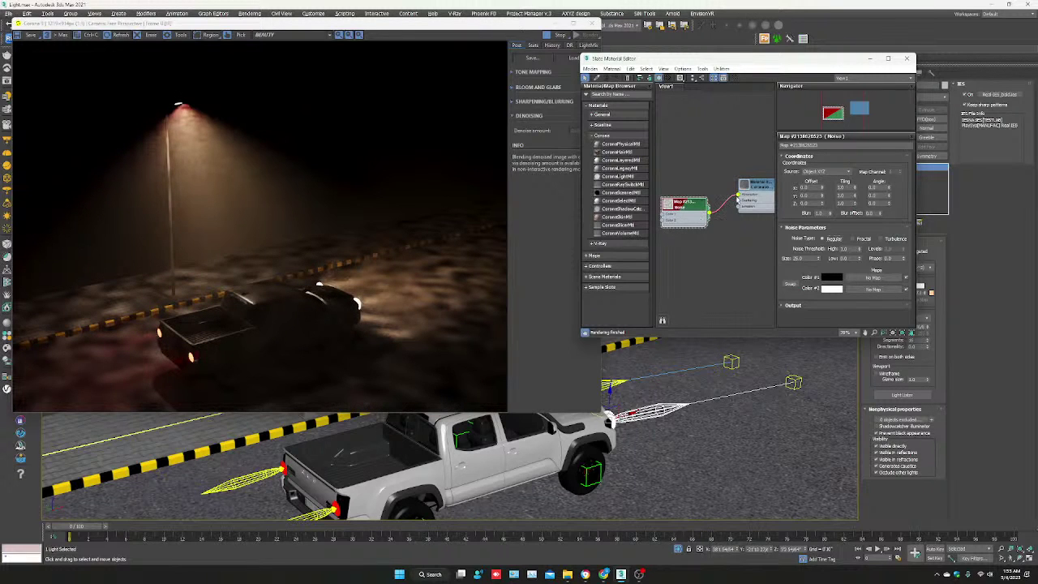
pyautogui.moveTo(738, 195); pyautogui.dragTo(702, 237)
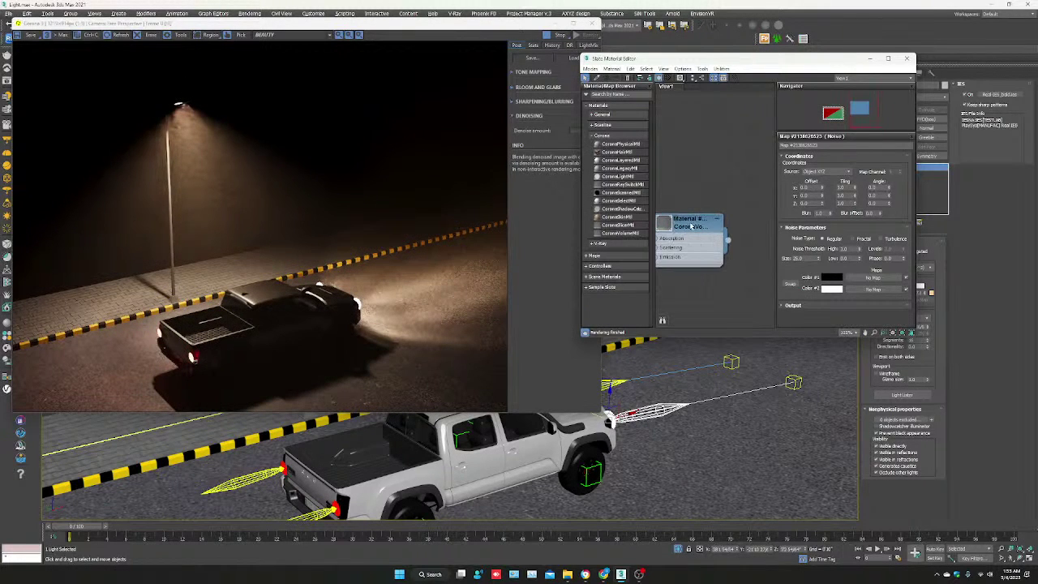
pyautogui.doubleClick(702, 236)
pyautogui.scroll(3, 716, 221)
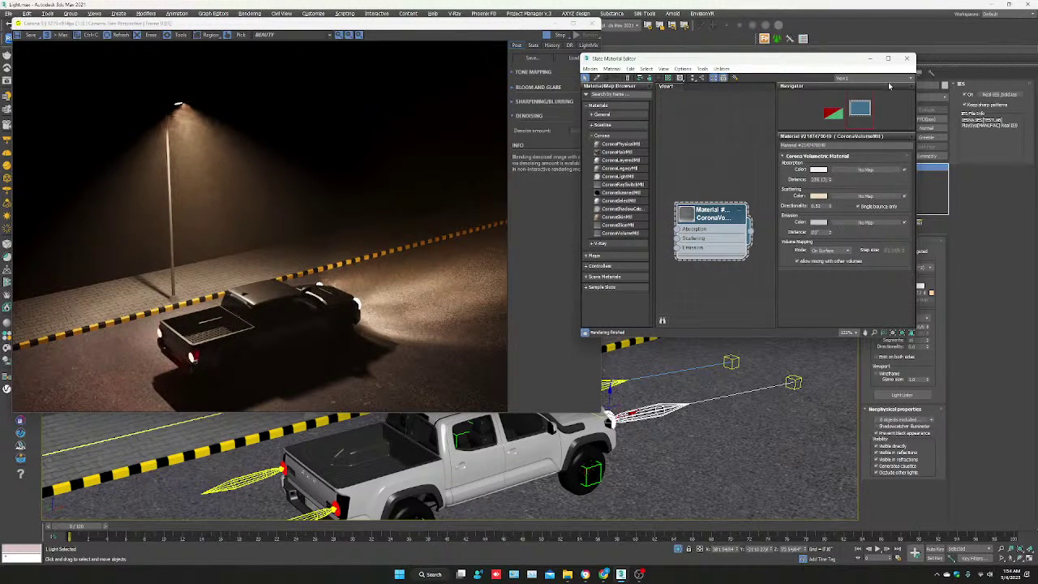
# - Close the Slate Material Editor and lower the first disk headlight's Intensity
pyautogui.click(906, 58)
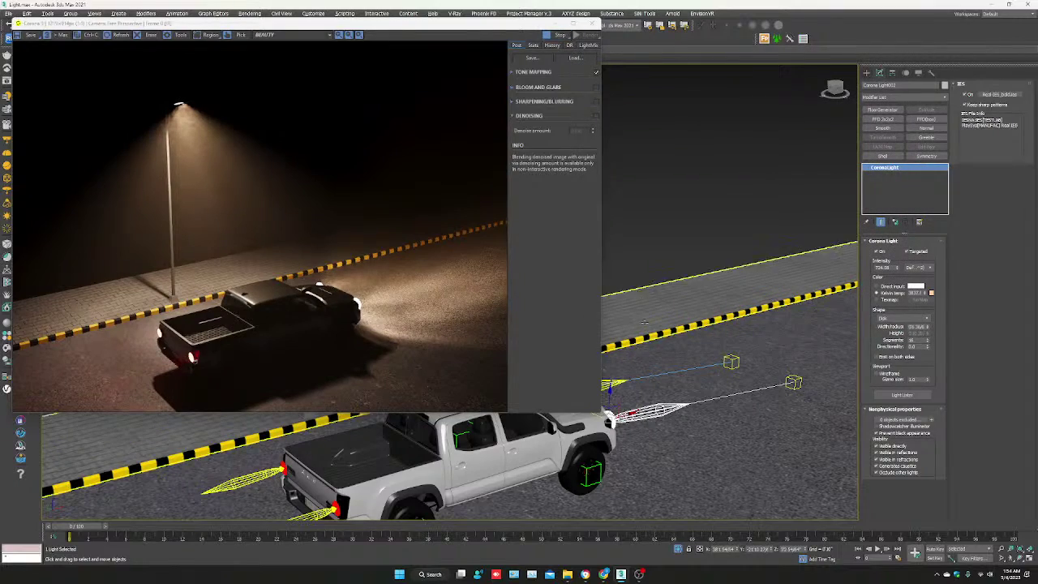
pyautogui.scroll(3, 570, 427)
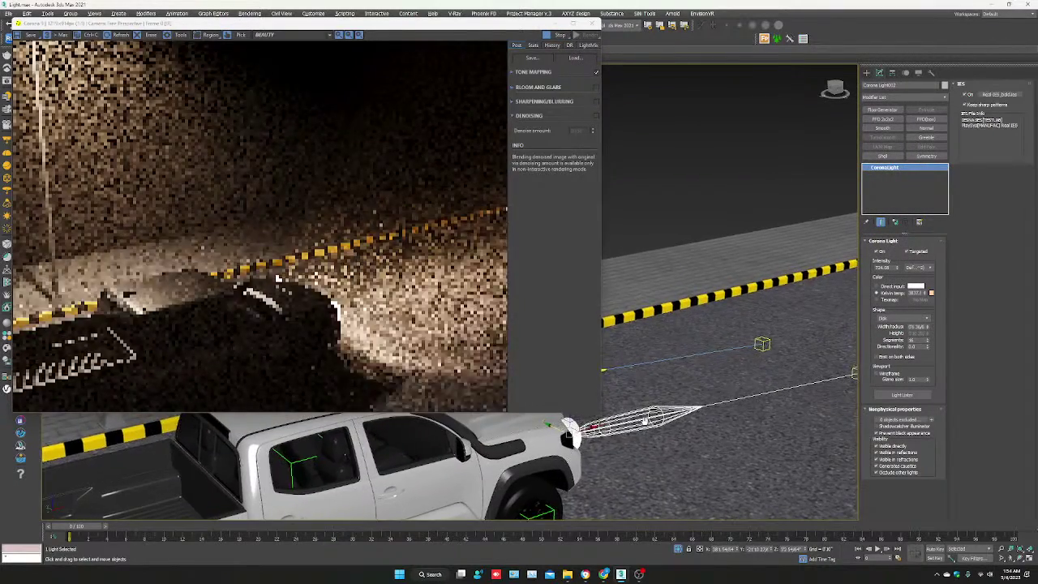
pyautogui.scroll(-3, 570, 428)
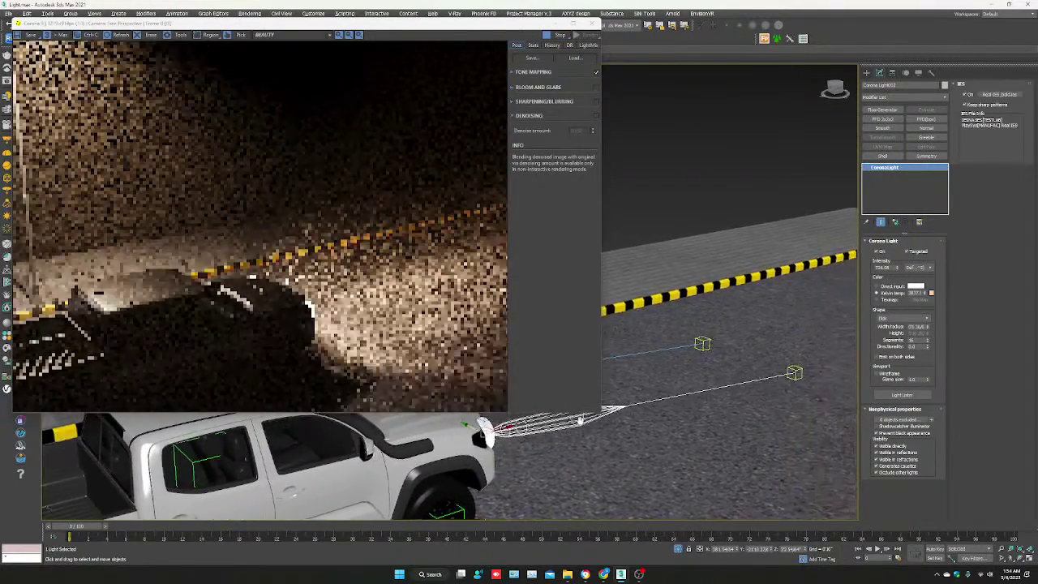
pyautogui.scroll(-3, 559, 430)
pyautogui.scroll(-2, 548, 432)
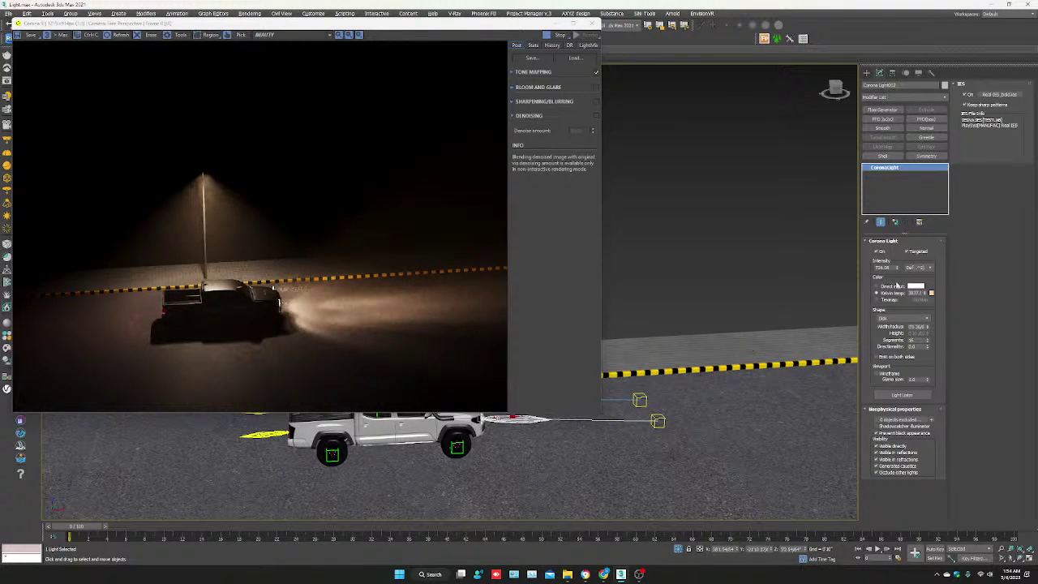
pyautogui.moveTo(898, 268); pyautogui.dragTo(891, 292)
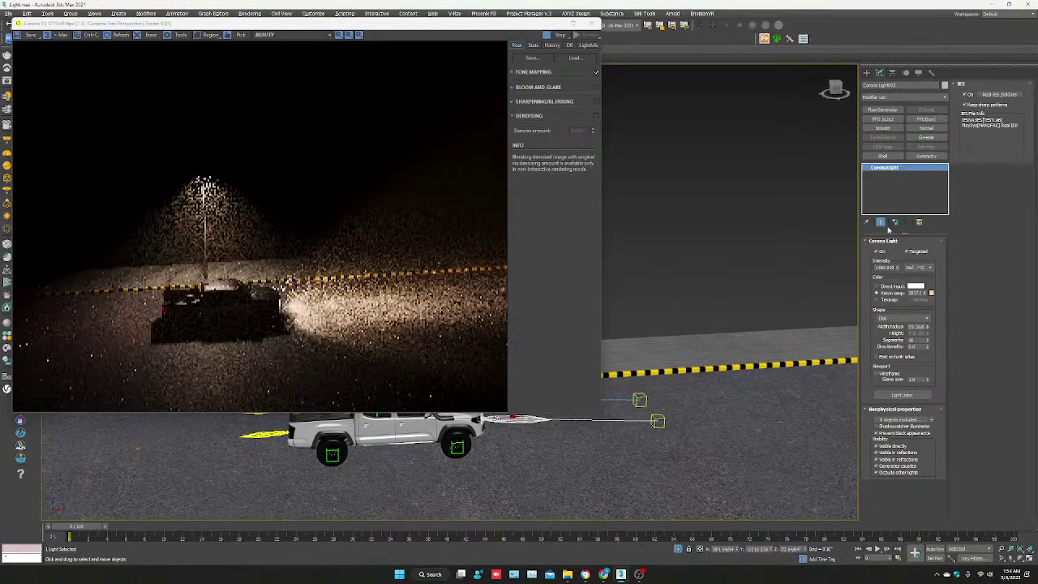
pyautogui.keyDown('alt'); pyautogui.moveTo(680, 316); pyautogui.dragTo(763, 336, button='middle'); pyautogui.keyUp('alt')
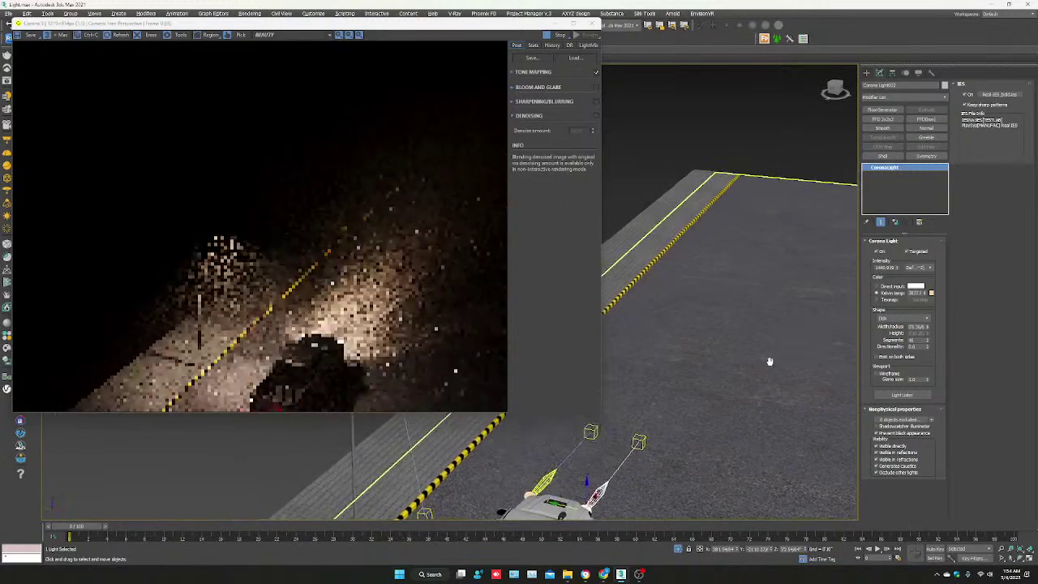
pyautogui.scroll(-5, 771, 359)
pyautogui.scroll(2, 771, 359)
# - Lower the second disk headlight's Intensity and close the Corona Frame Buffer
pyautogui.click(633, 362)
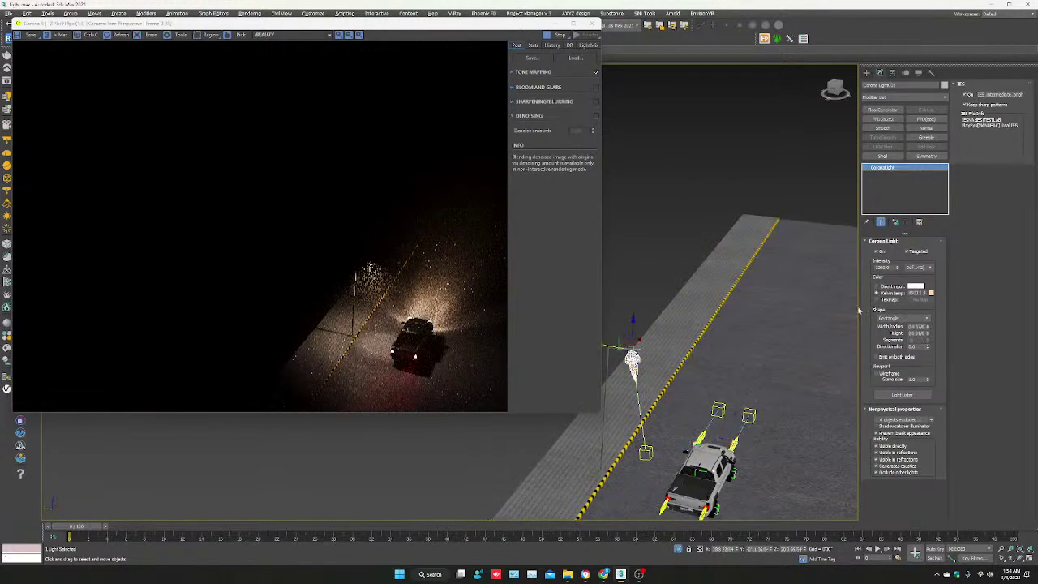
pyautogui.keyDown('alt'); pyautogui.moveTo(766, 397); pyautogui.dragTo(726, 456, button='middle'); pyautogui.keyUp('alt')
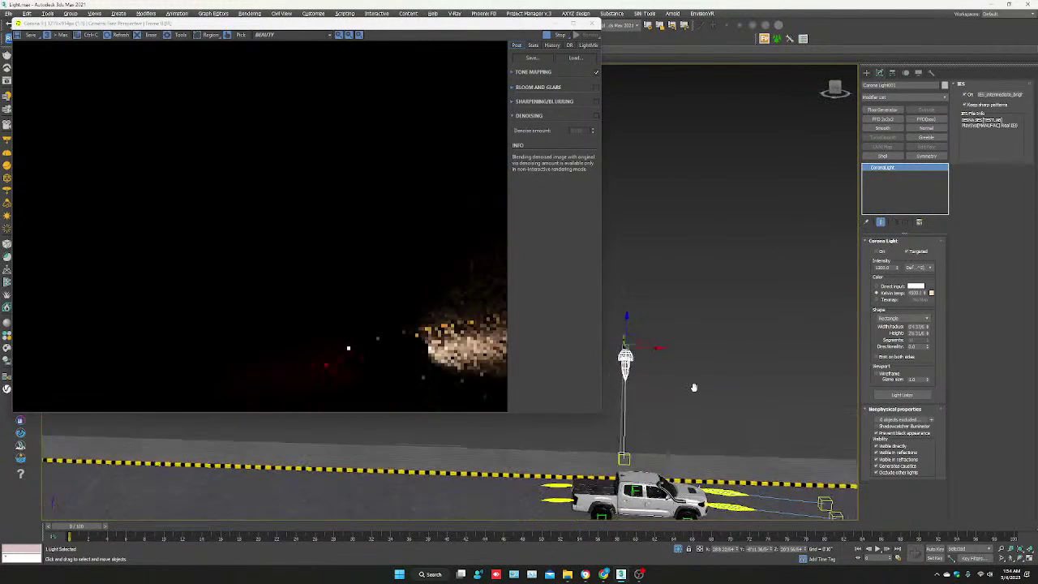
pyautogui.scroll(2, 665, 410)
pyautogui.scroll(2, 641, 421)
pyautogui.scroll(2, 617, 438)
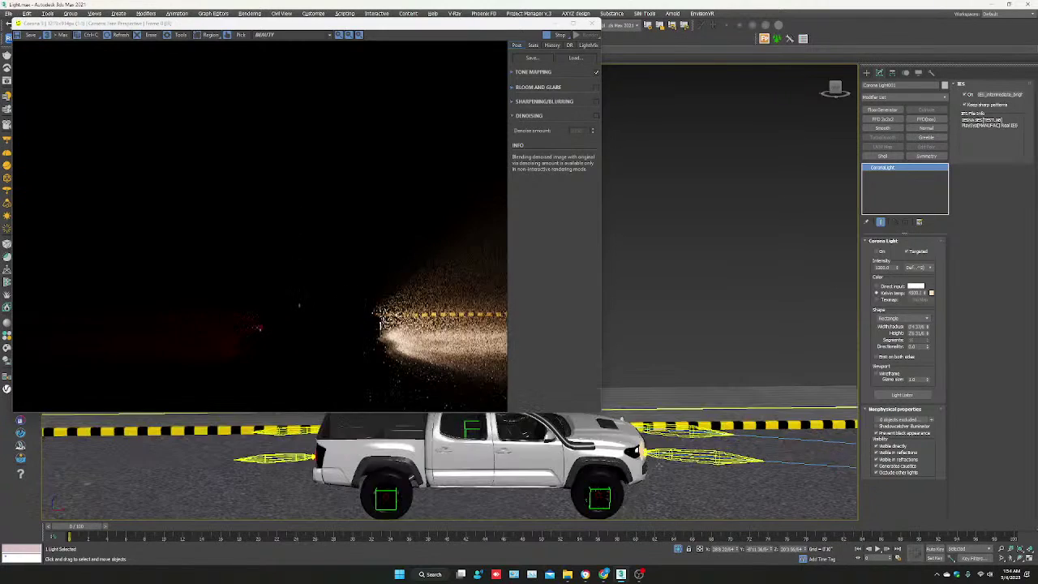
pyautogui.scroll(2, 593, 448)
pyautogui.keyDown('alt'); pyautogui.moveTo(593, 449); pyautogui.dragTo(593, 452, button='middle'); pyautogui.keyUp('alt')
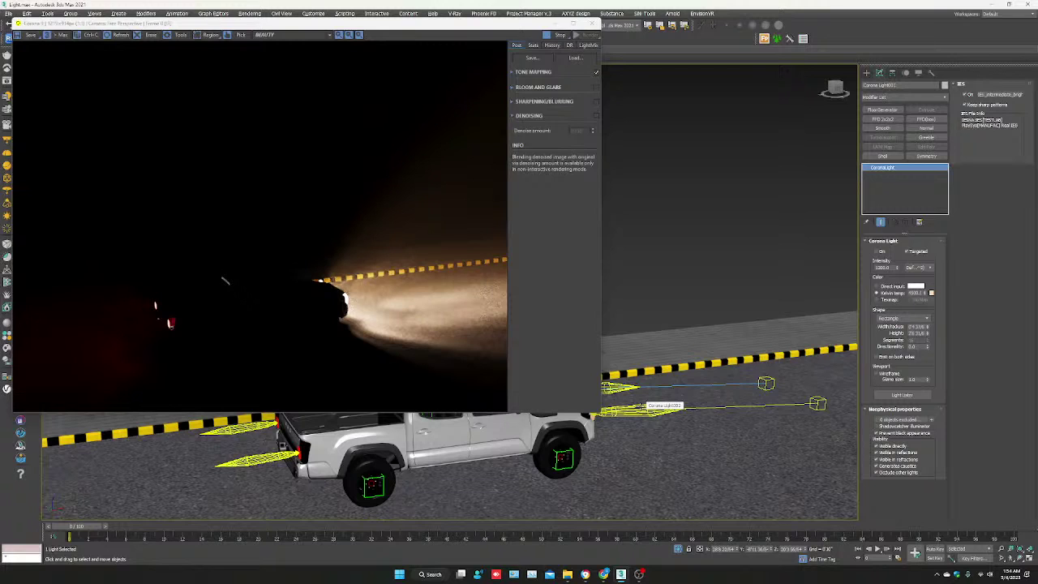
pyautogui.click(644, 408)
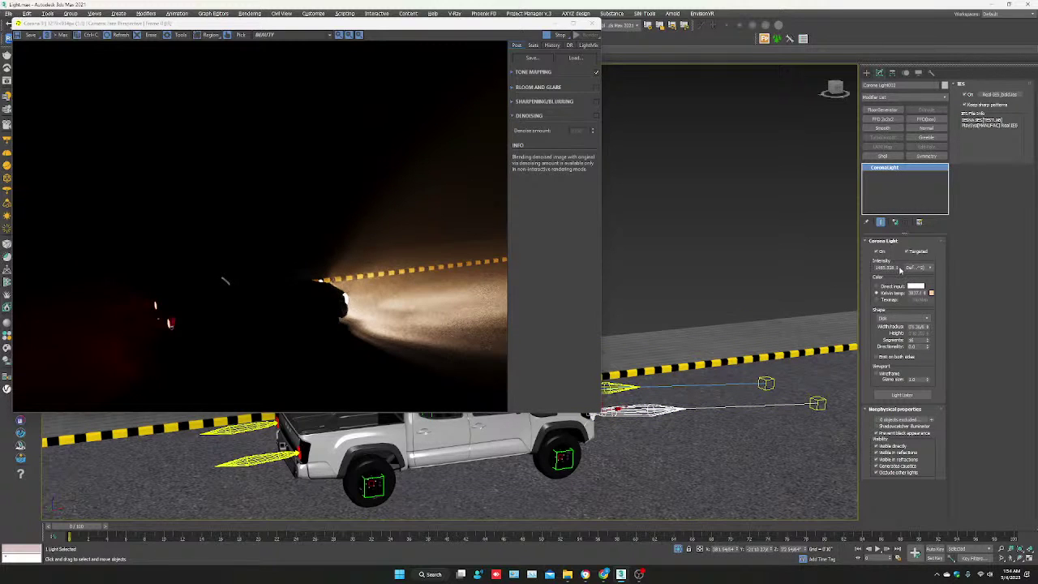
pyautogui.click(899, 270)
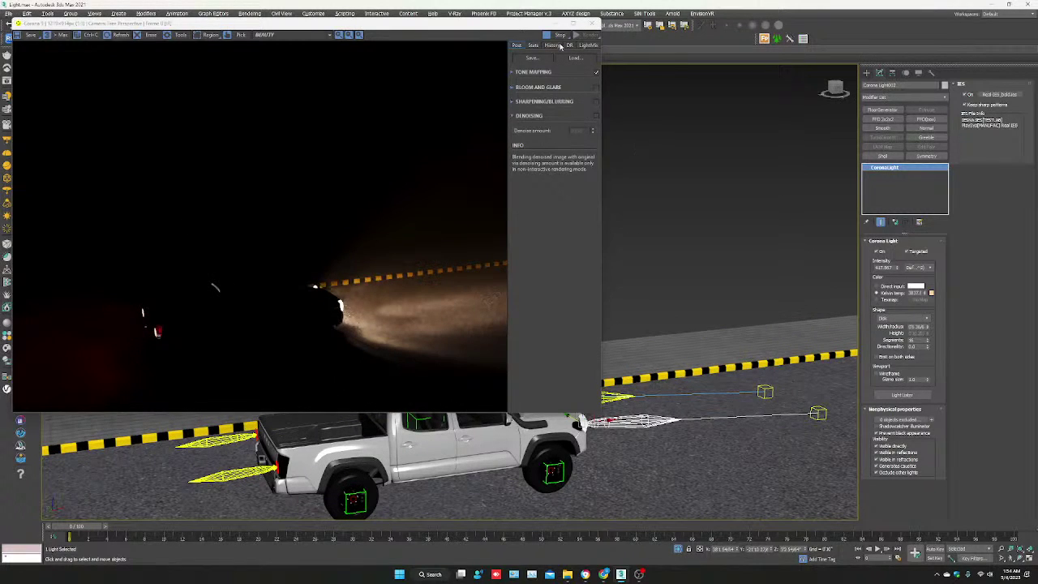
pyautogui.click(593, 23)
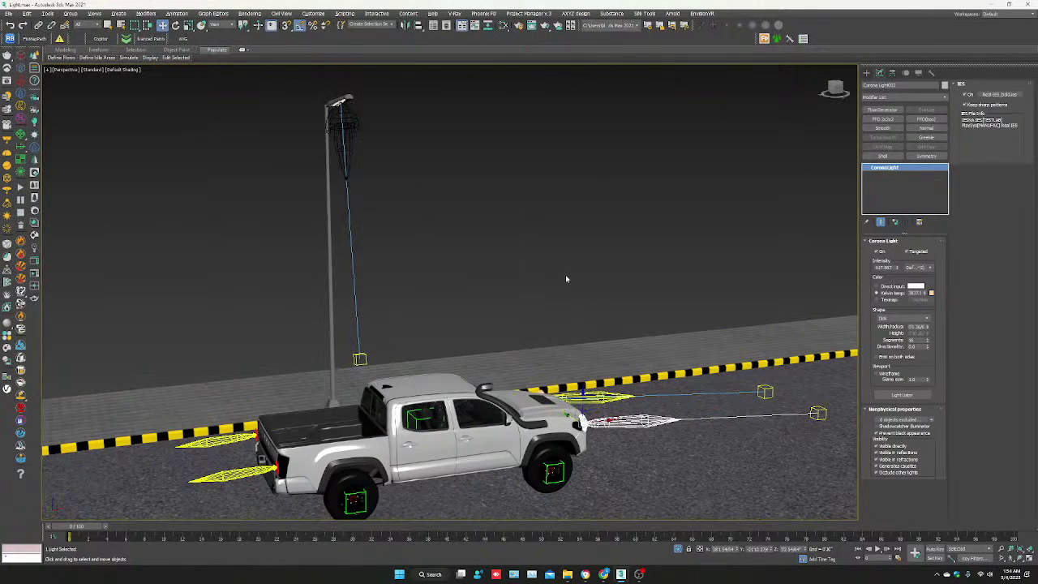
pyautogui.moveTo(566, 279)
pyautogui.keyDown('alt'); pyautogui.mouseDown(button='middle')
pyautogui.moveTo(581, 325)
pyautogui.moveTo(572, 289)
pyautogui.mouseUp(button='middle'); pyautogui.keyUp('alt')
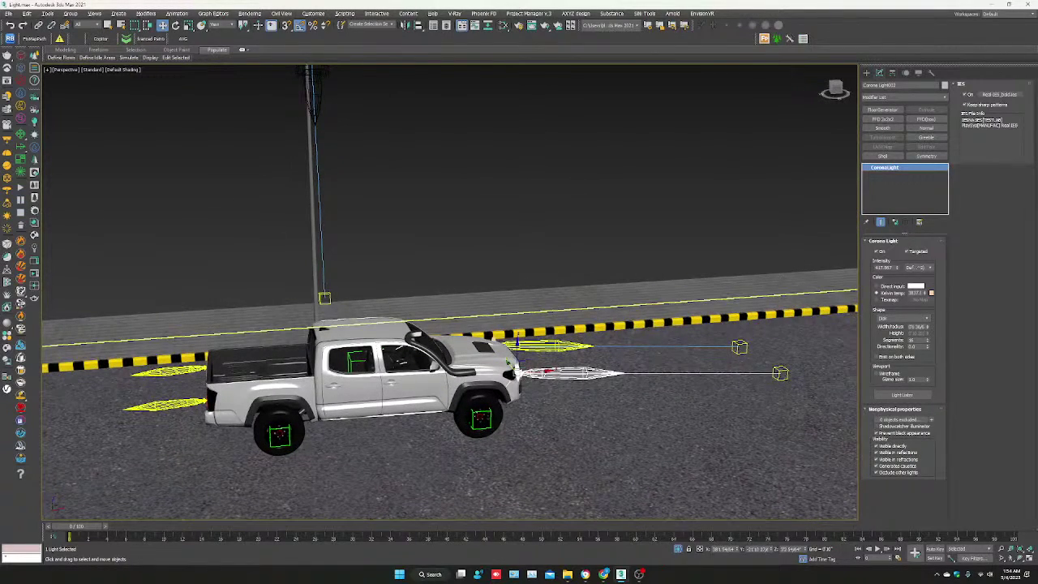
# - End the 'Volumetric Light Corona 3ds Max' live stream in YouTube Studio and confirm
pyautogui.click(603, 574)
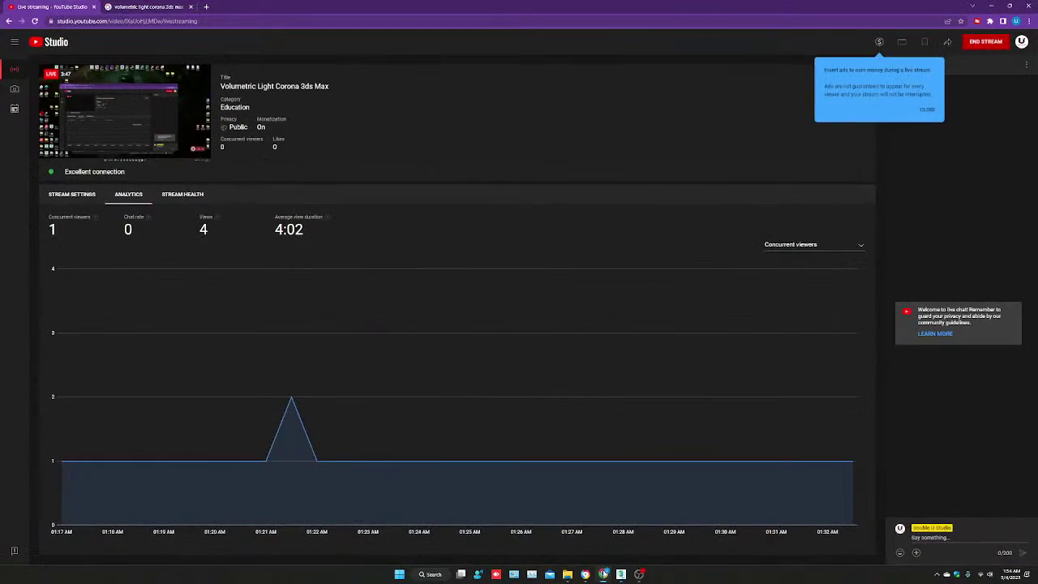
pyautogui.click(979, 43)
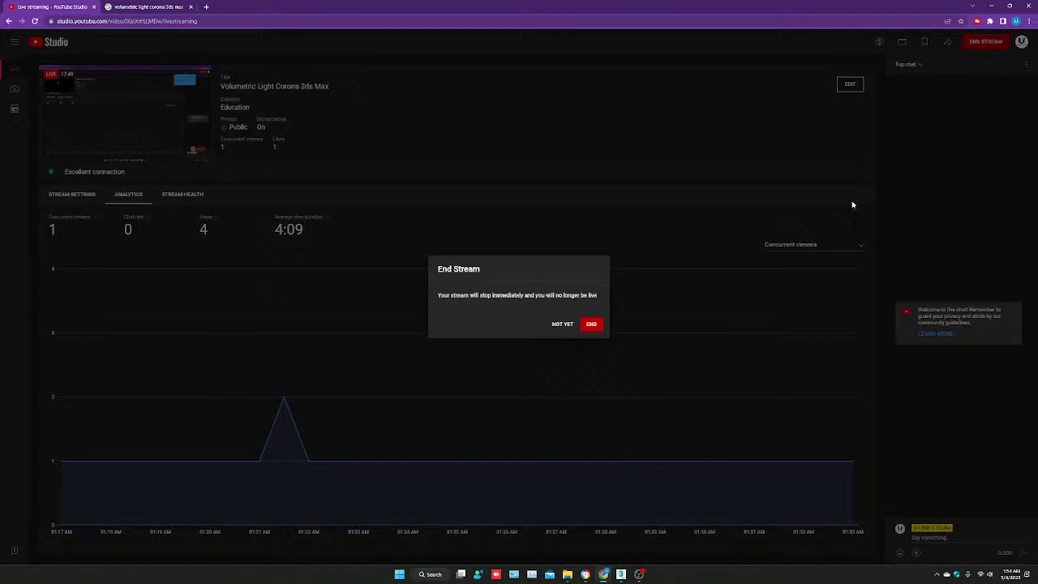
pyautogui.click(591, 326)
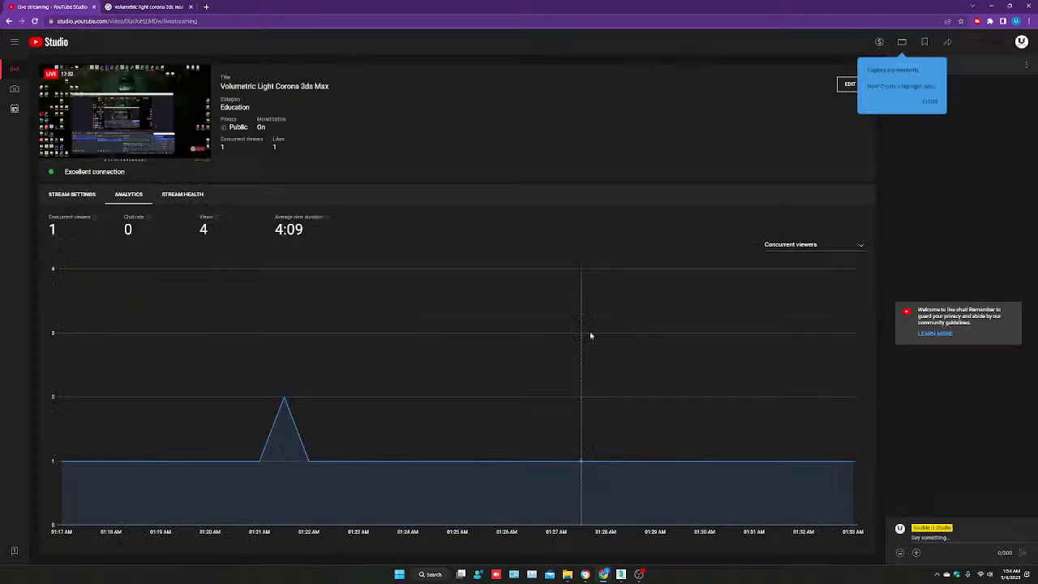